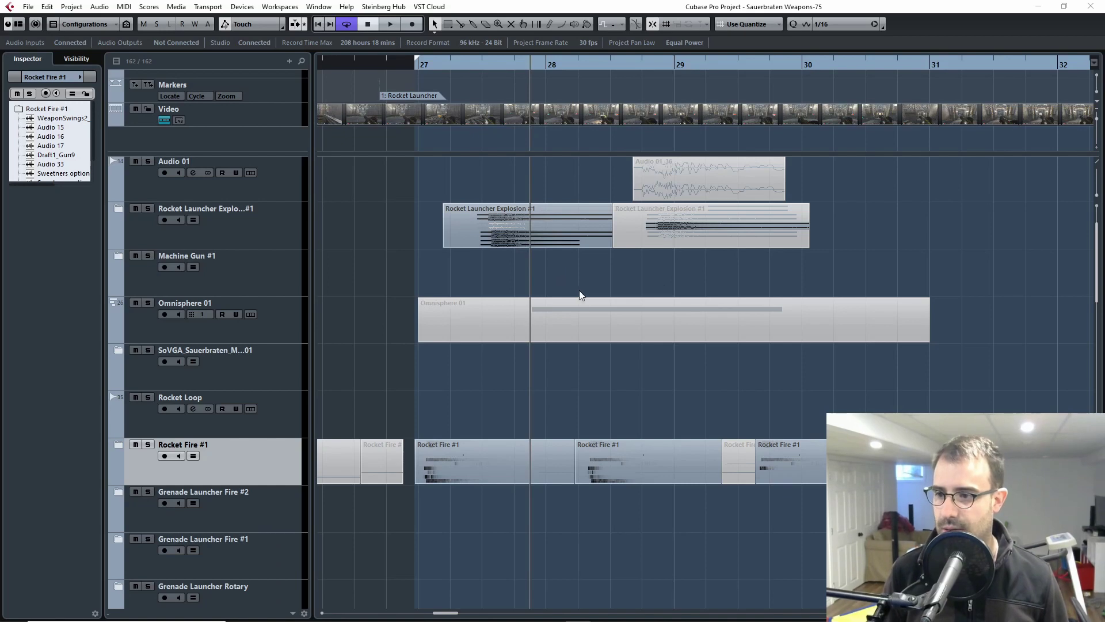
- Place the playback cursor just before bar 28, solo the Rocket Fire #1 track and open the video player
key(F8)
click(1038, 126)
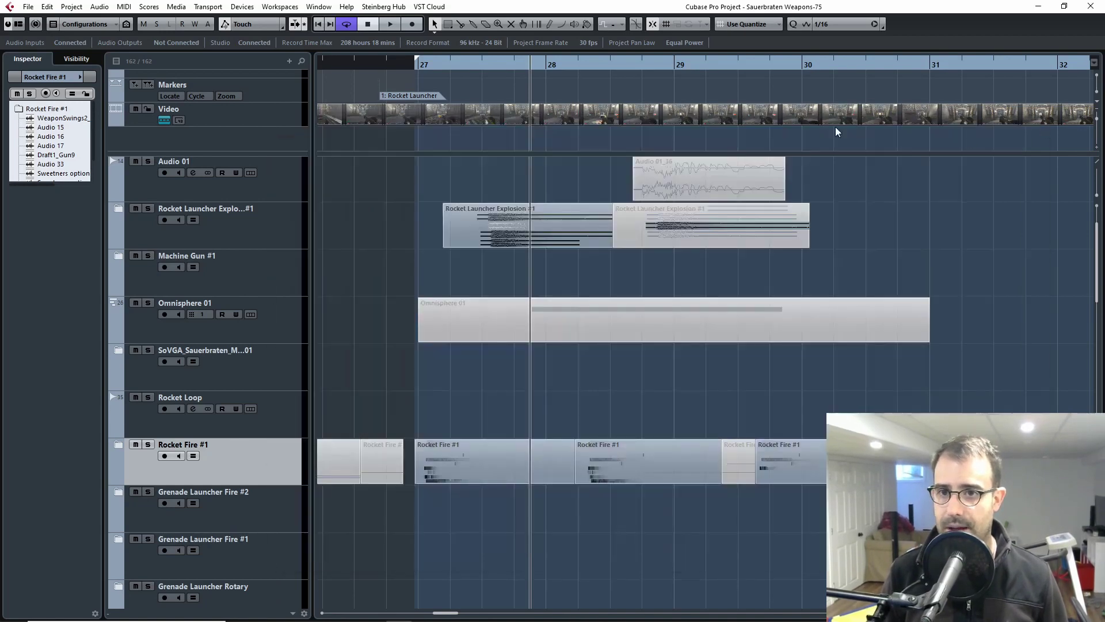
click(540, 67)
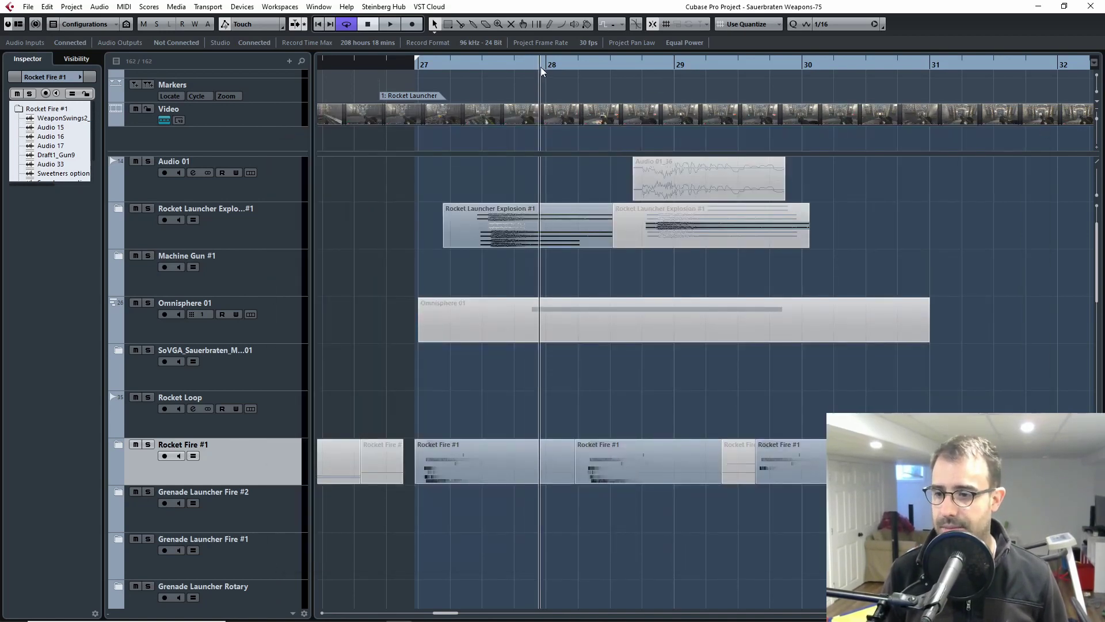
click(149, 447)
key(F8)
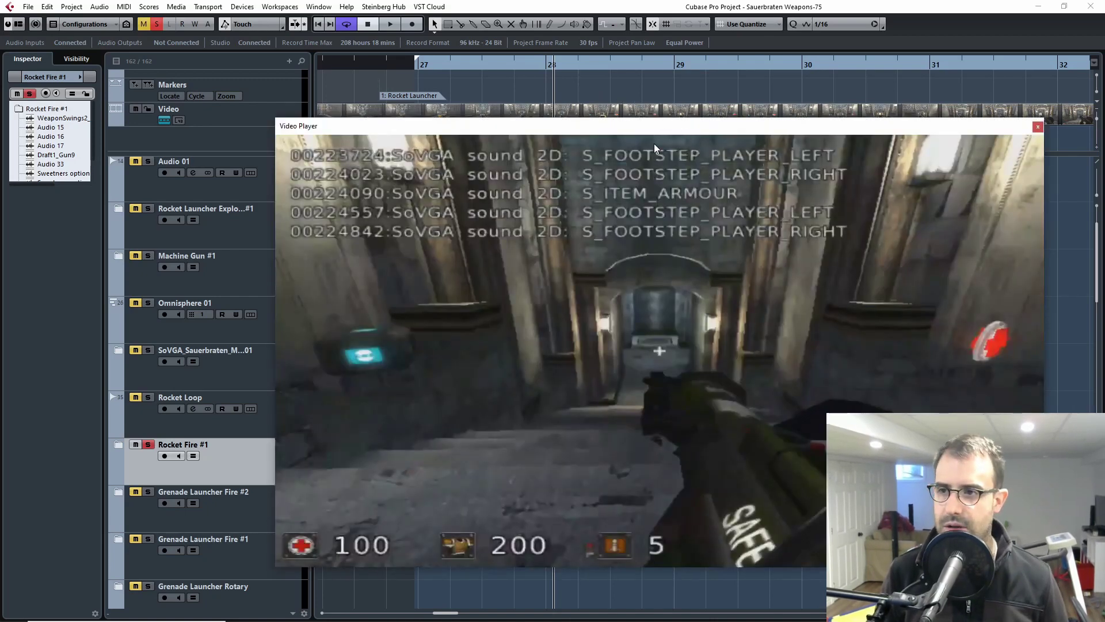
- Play the soloed rocket launcher shot against the video several times, starting from around bar 28
drag(576, 62, 555, 67)
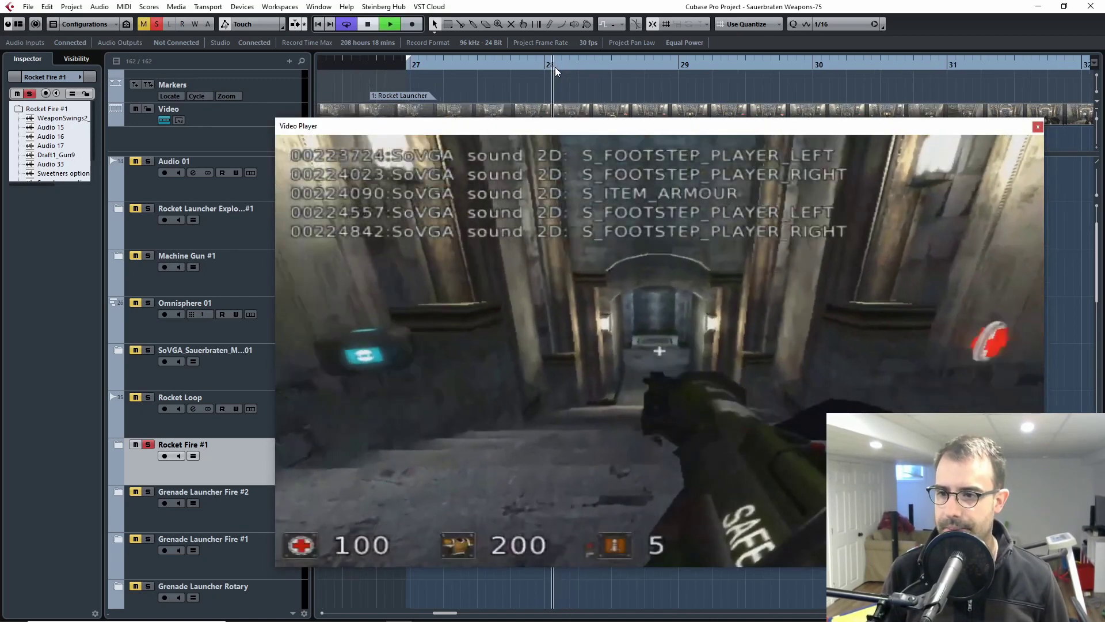
key(space)
key(space)
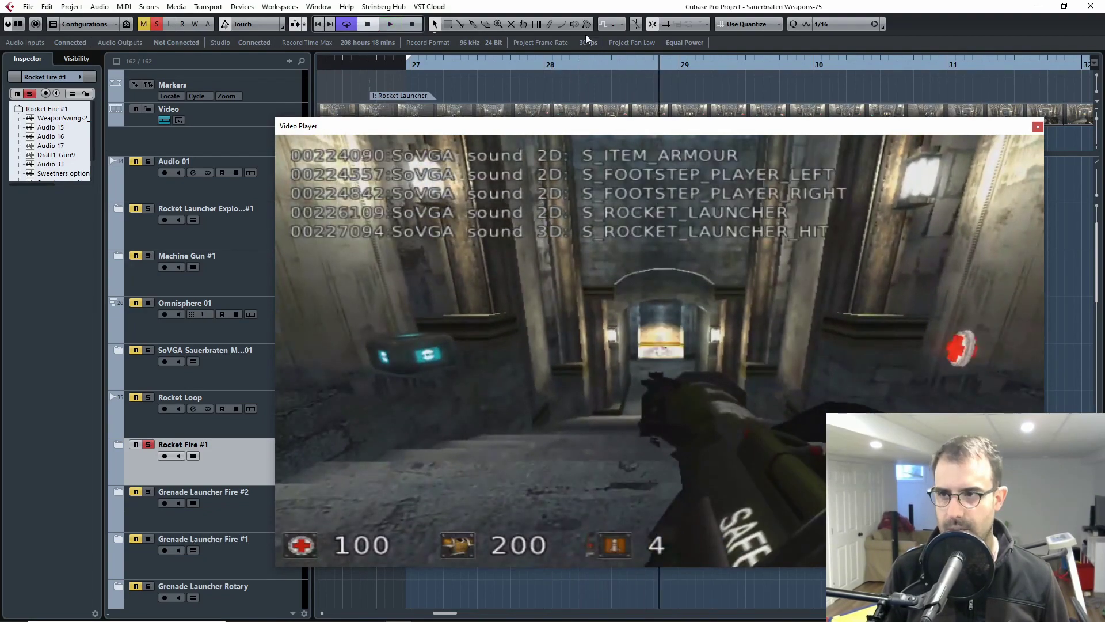
click(540, 72)
key(space)
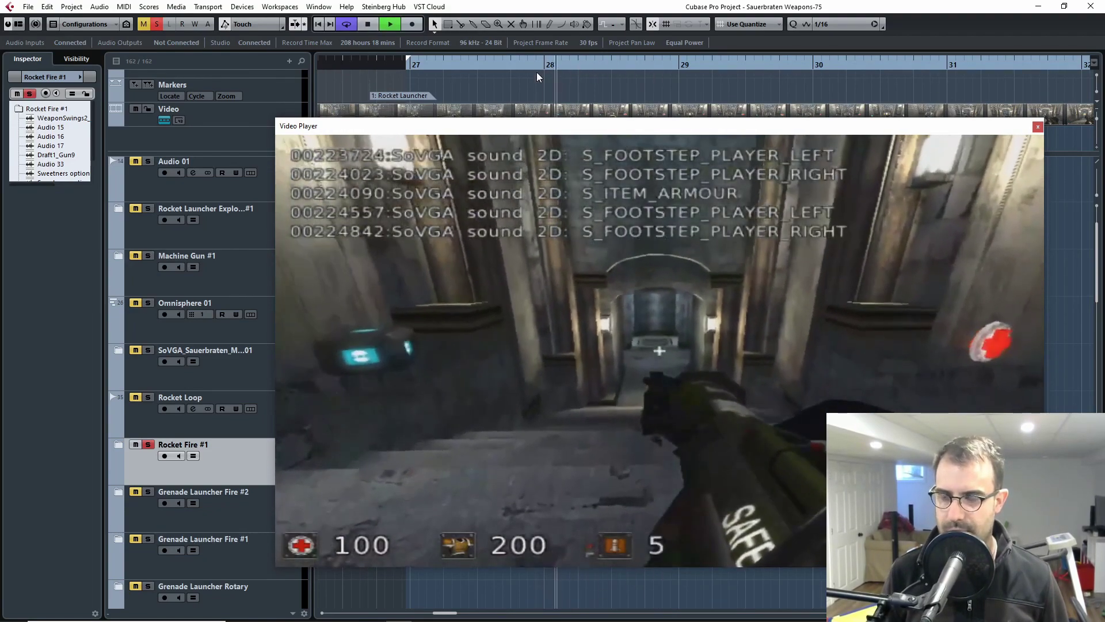
click(527, 79)
key(space)
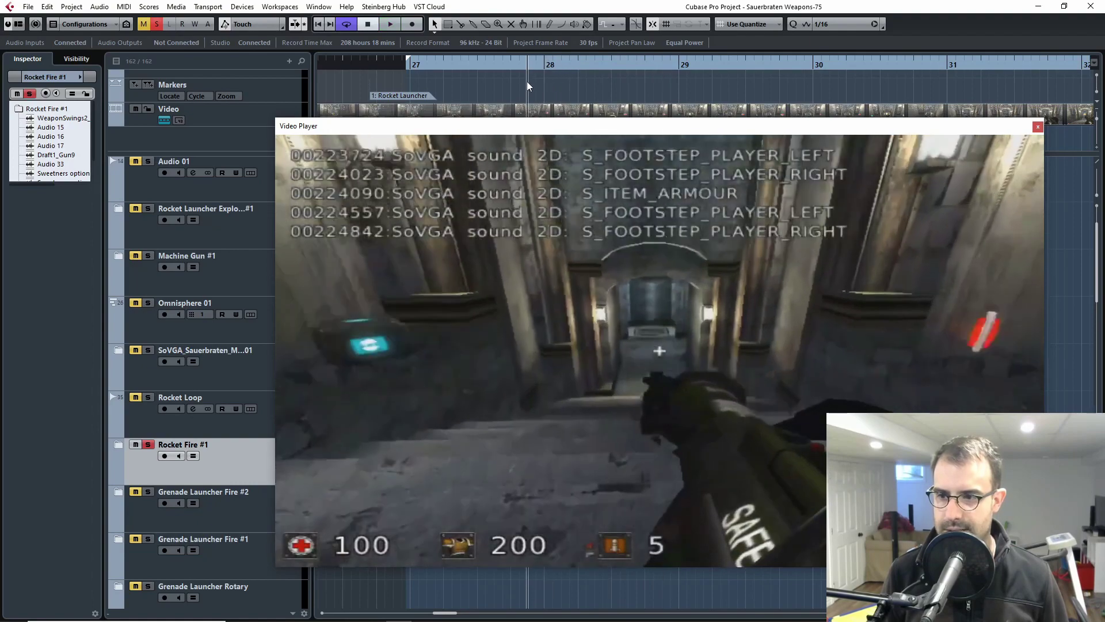
key(space)
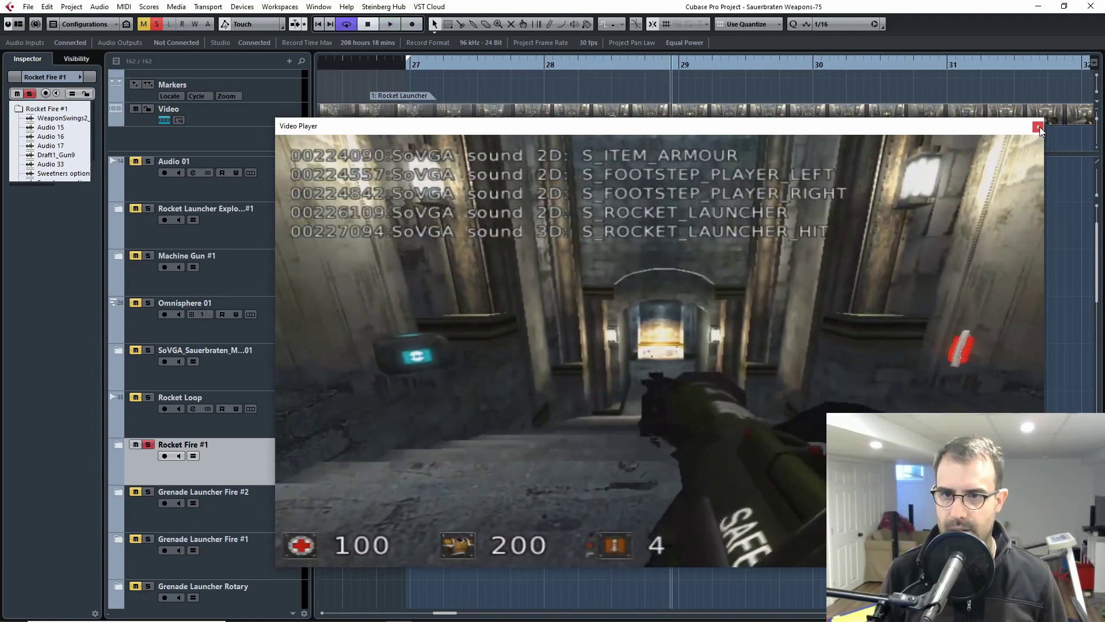
- Close the video player and return the playback cursor to bar 28
click(1038, 126)
key(space)
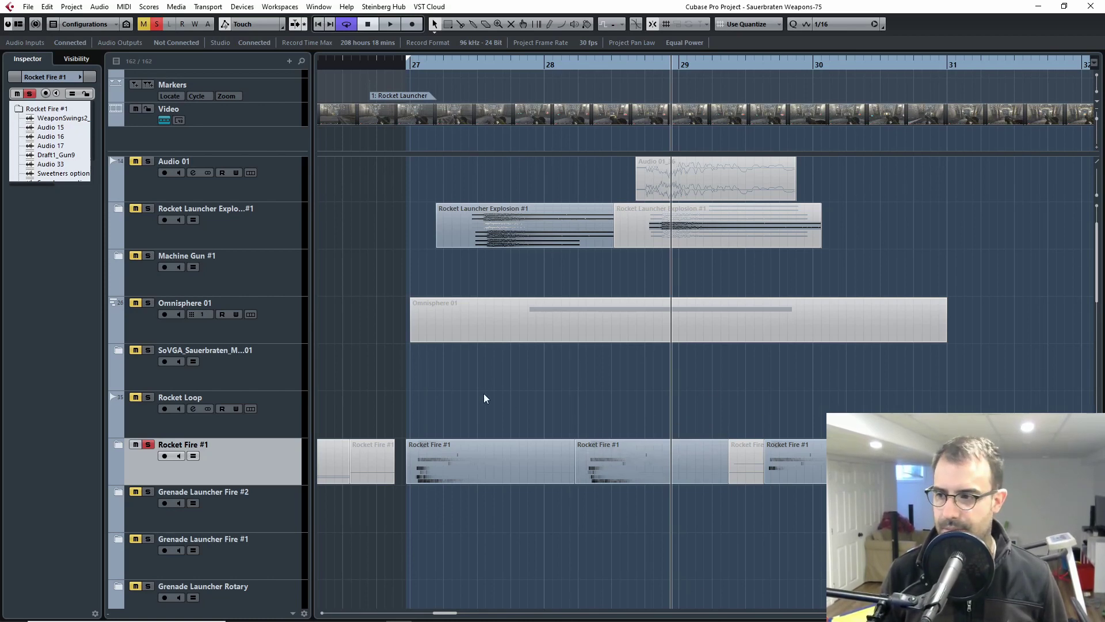
click(543, 66)
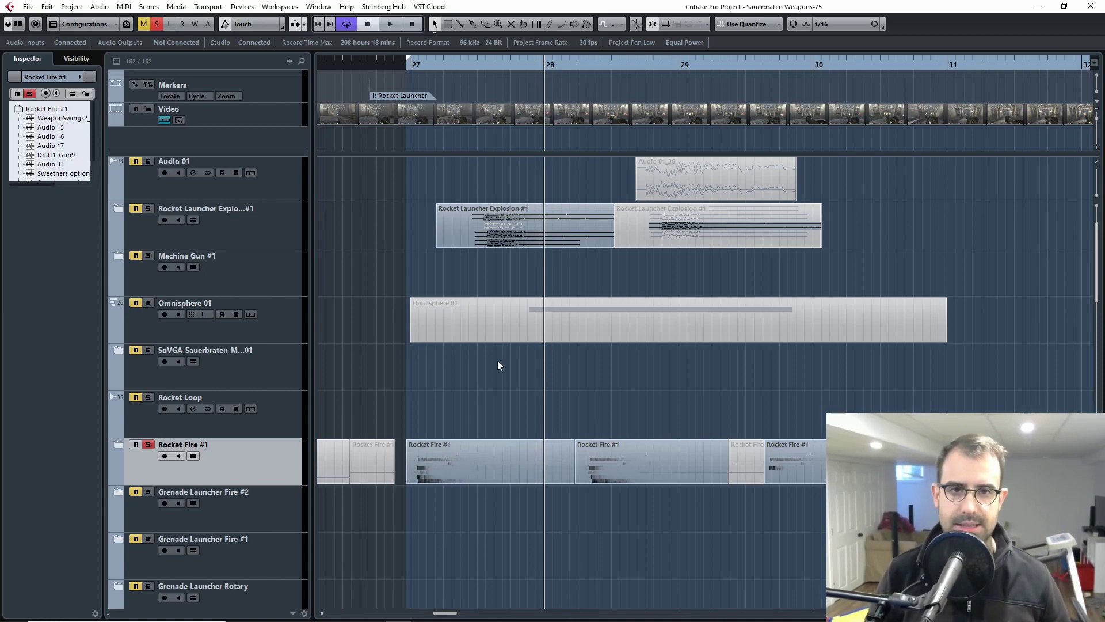
- Examine the mixer's inserts and the audio layers inside the Rocket Fire #1 folder, and collapse the folder again
key(F3)
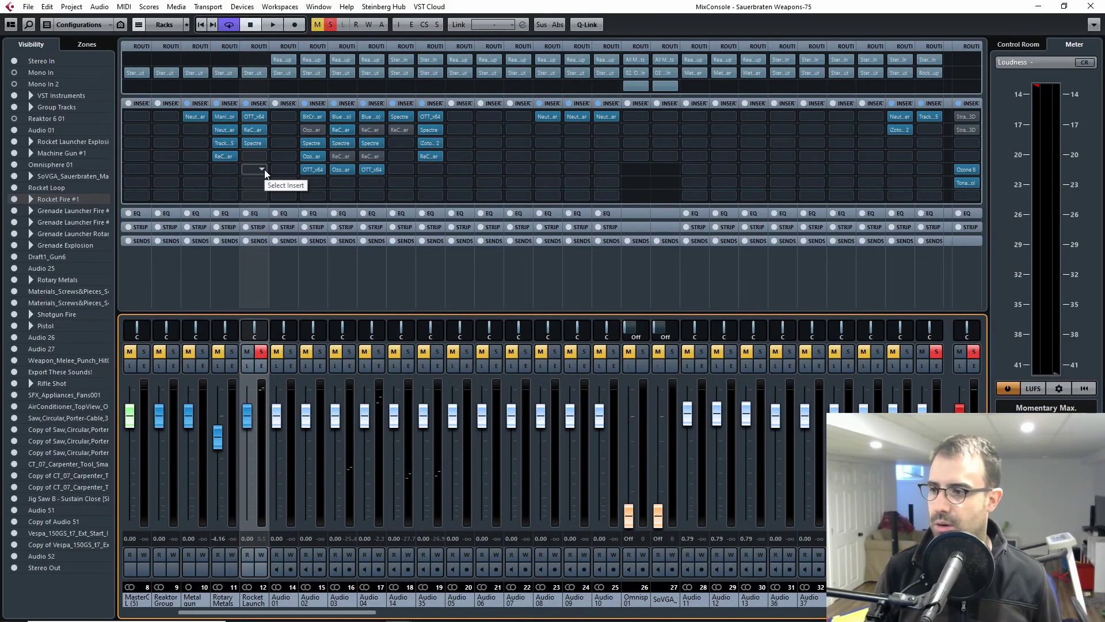
key(F3)
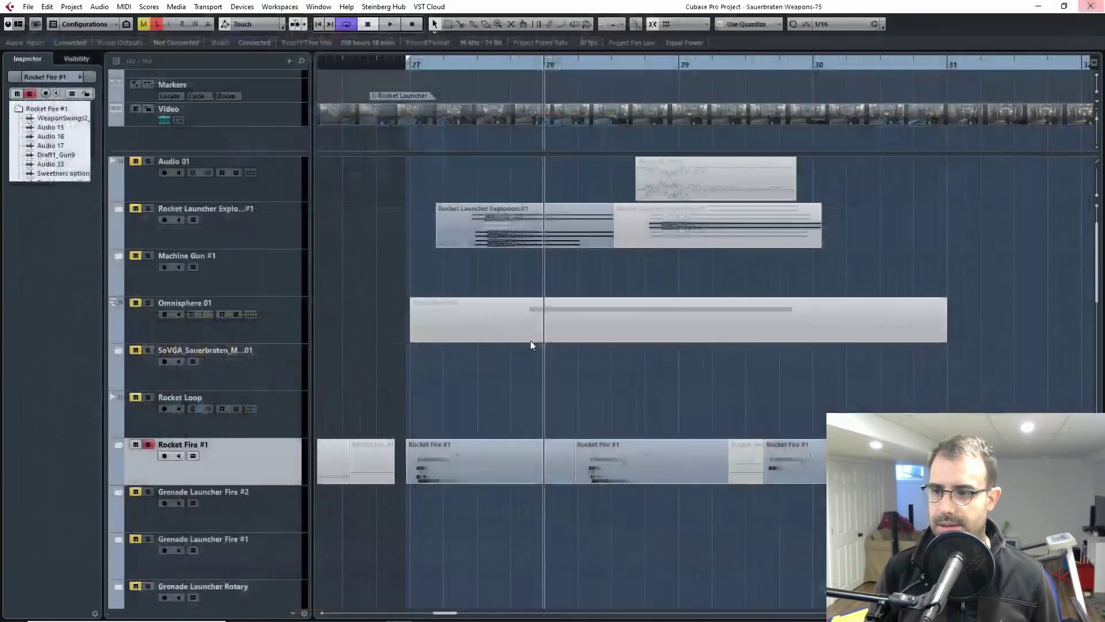
click(119, 445)
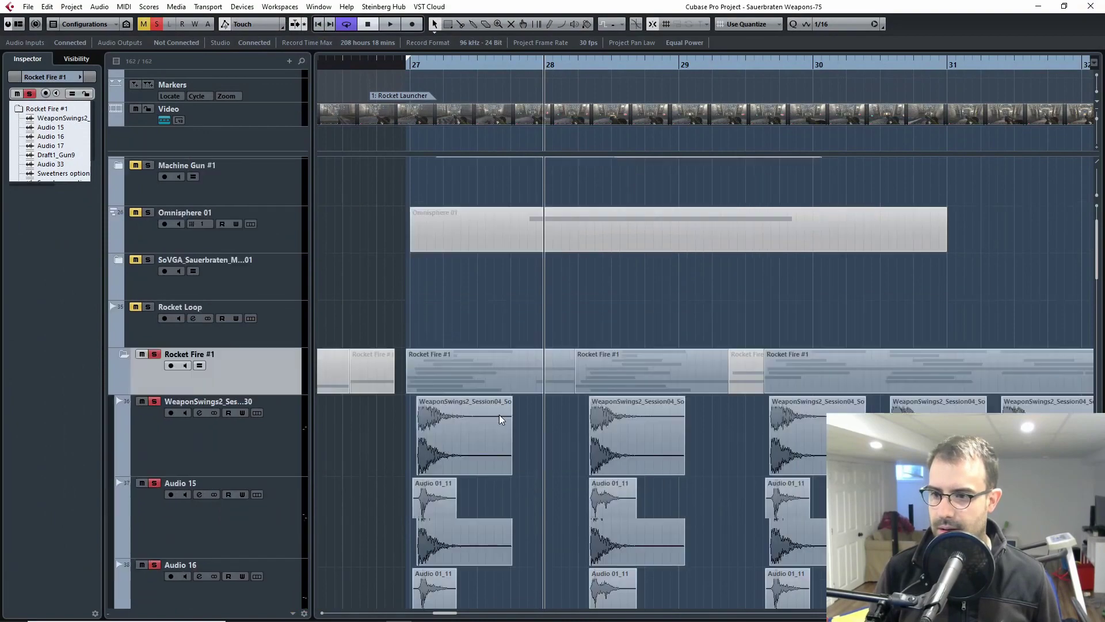
scroll(549, 327, down, 5)
scroll(548, 415, up, 3)
scroll(549, 421, up, 5)
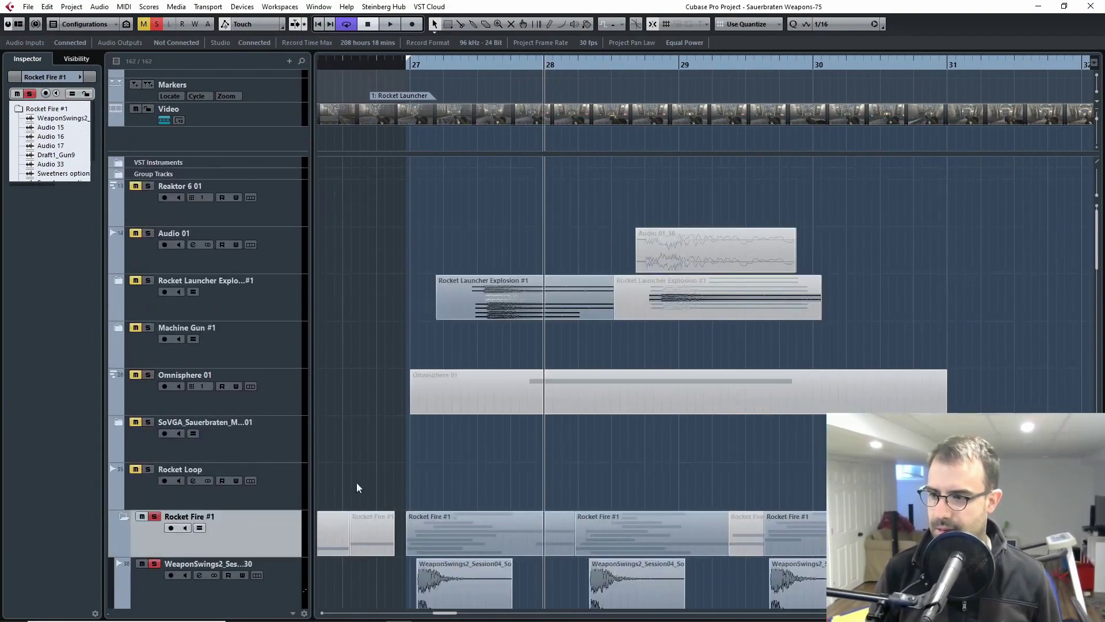
click(122, 517)
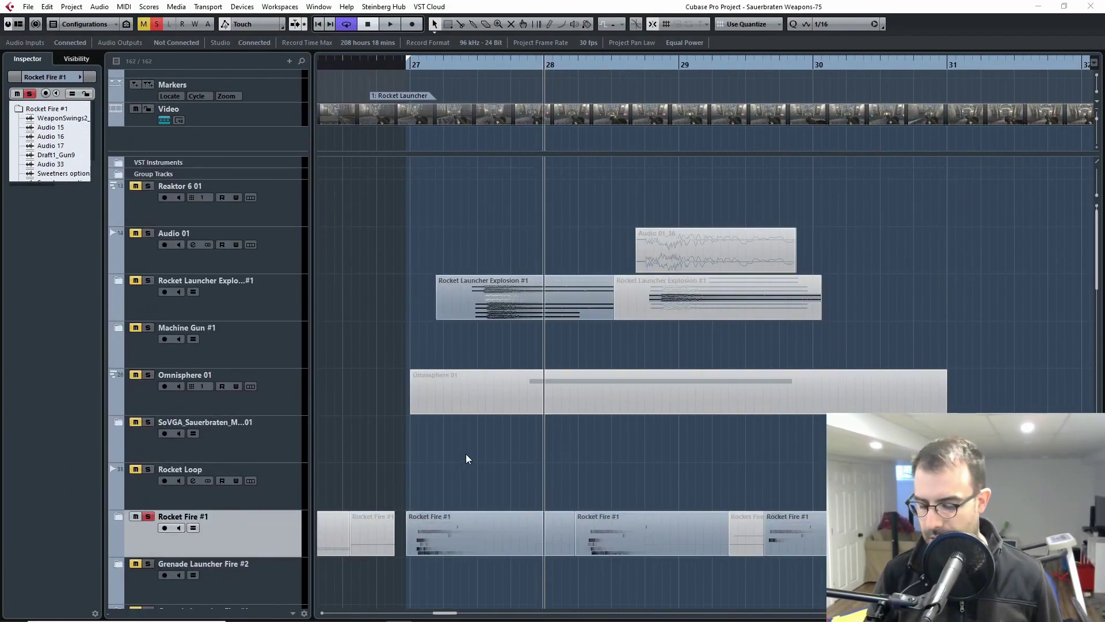
- Load the Manipulator plug-in in insert slot 5 of the Rocket Launch group channel and return to the project window
key(F3)
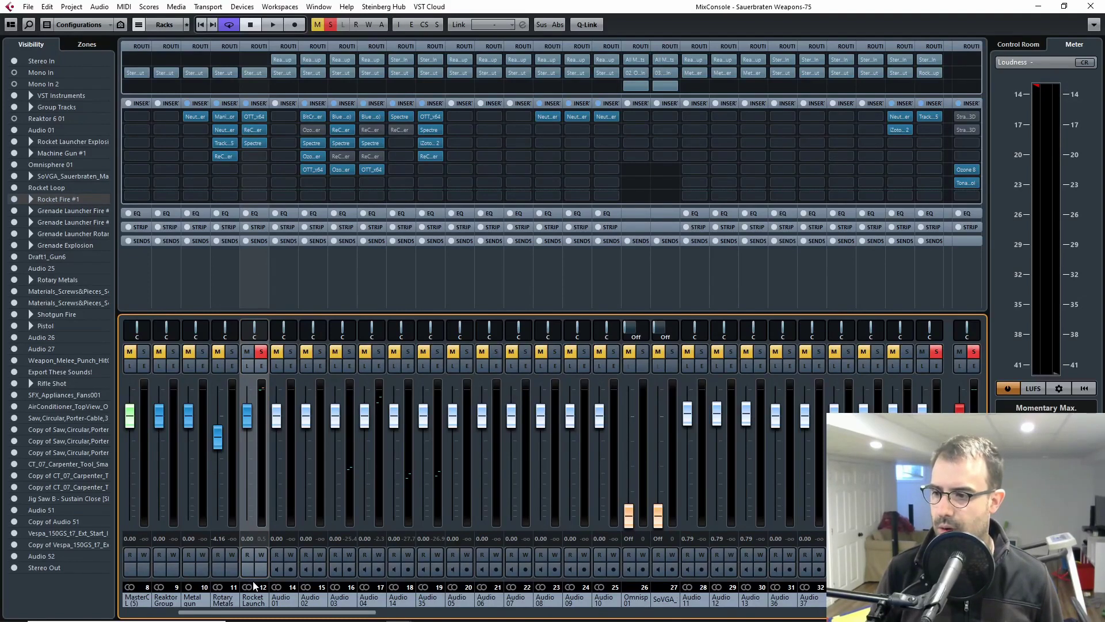
click(261, 186)
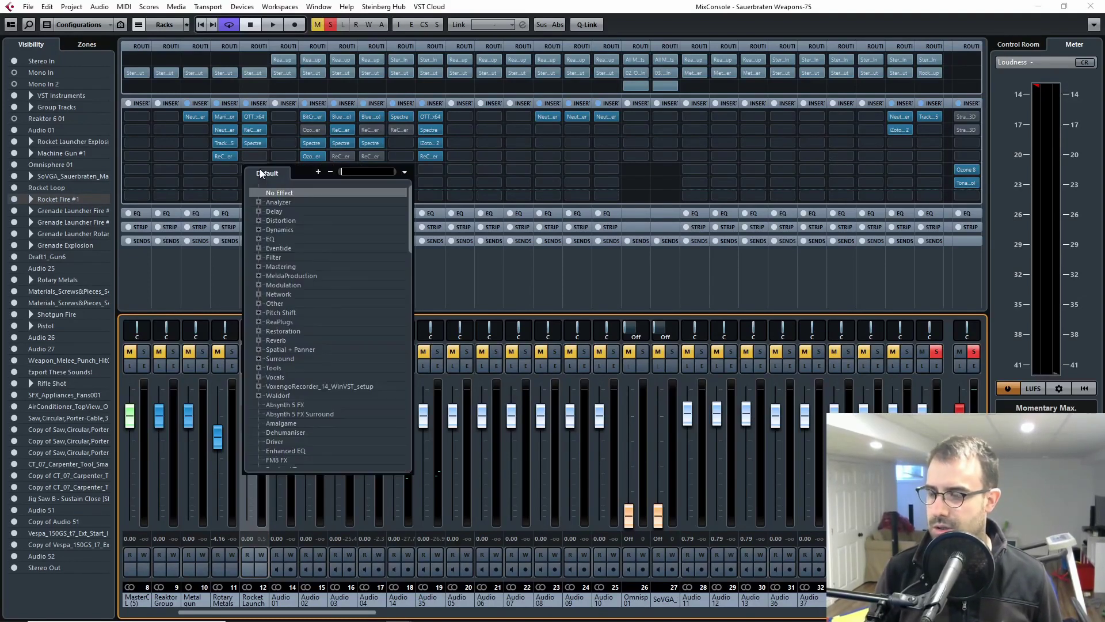
click(257, 168)
key(Escape)
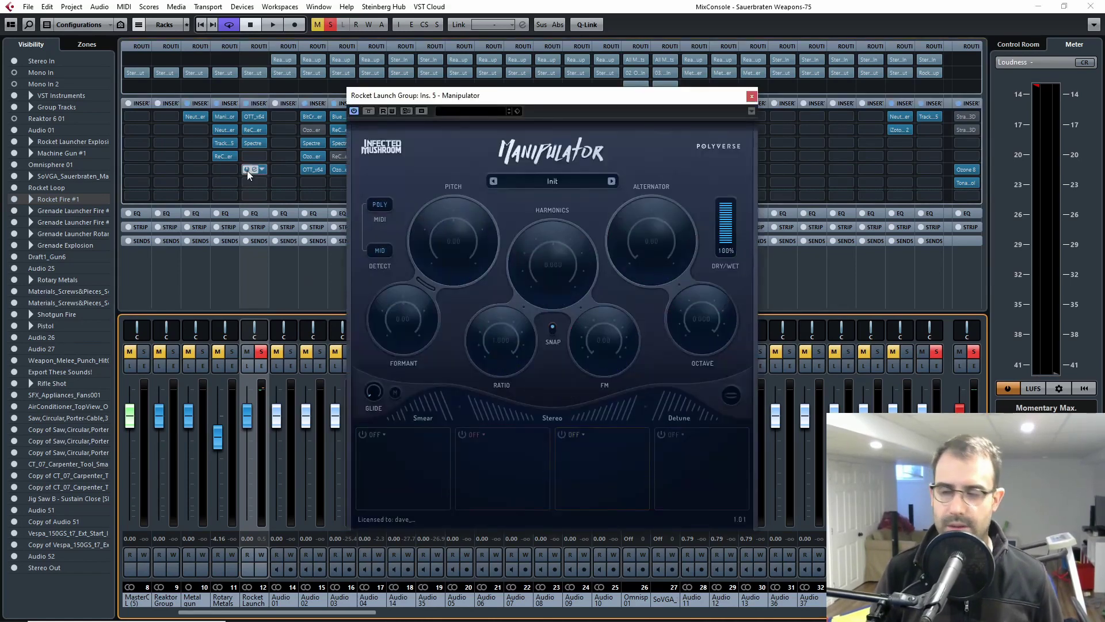
drag(573, 88, 658, 82)
click(1099, 6)
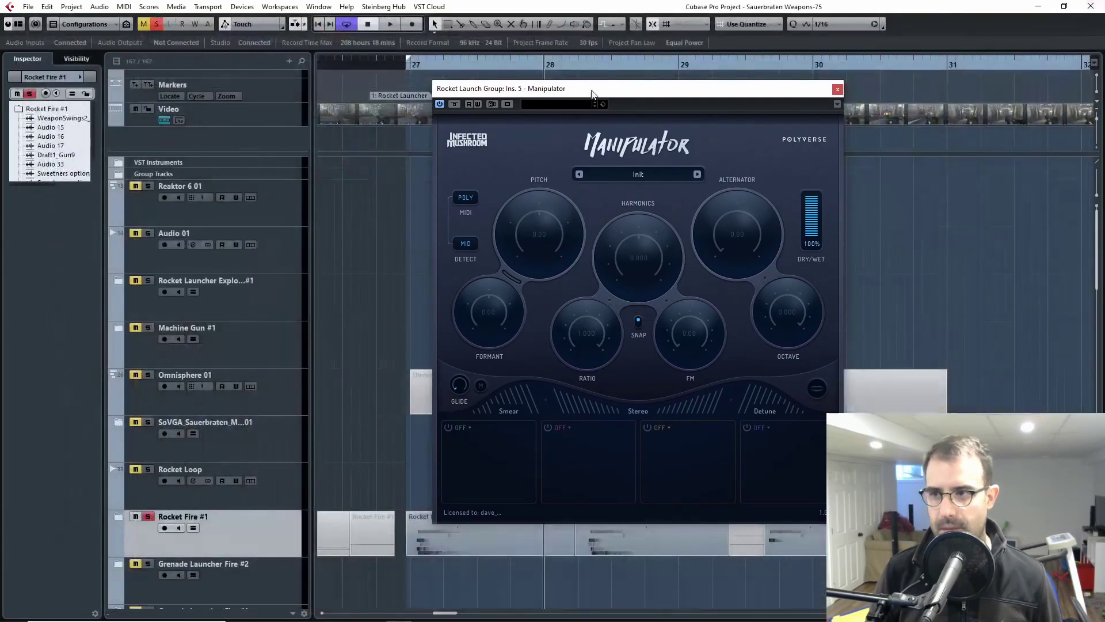
- Move the Manipulator window aside and play the second Rocket Fire #1 shot after bar 28 with the Init settings
drag(540, 71, 529, 61)
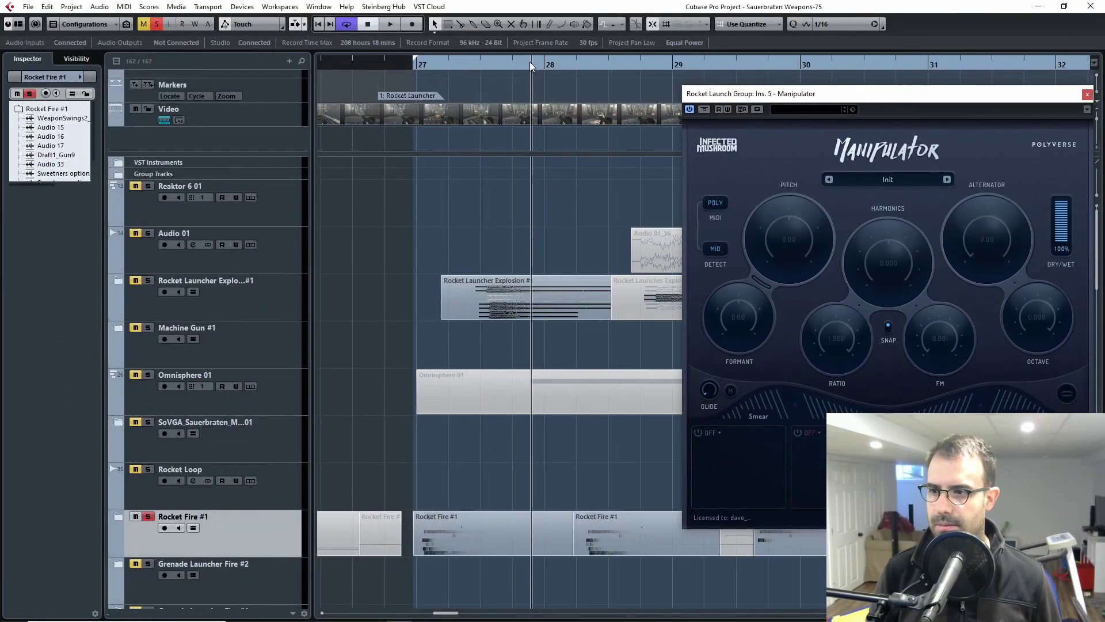
click(474, 61)
click(565, 65)
key(space)
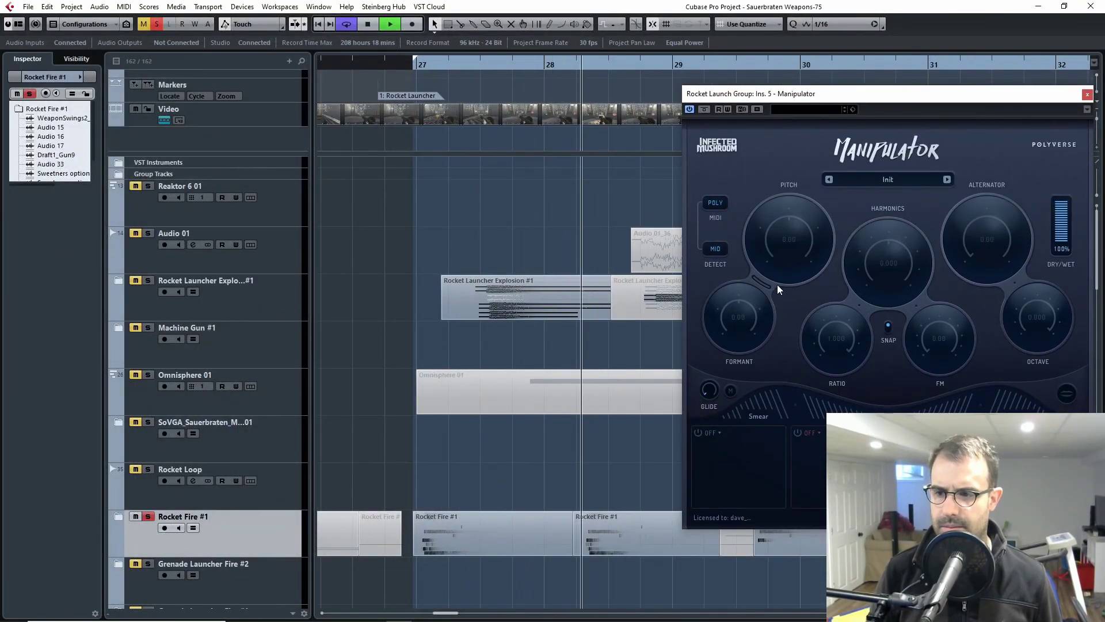
key(space)
click(565, 66)
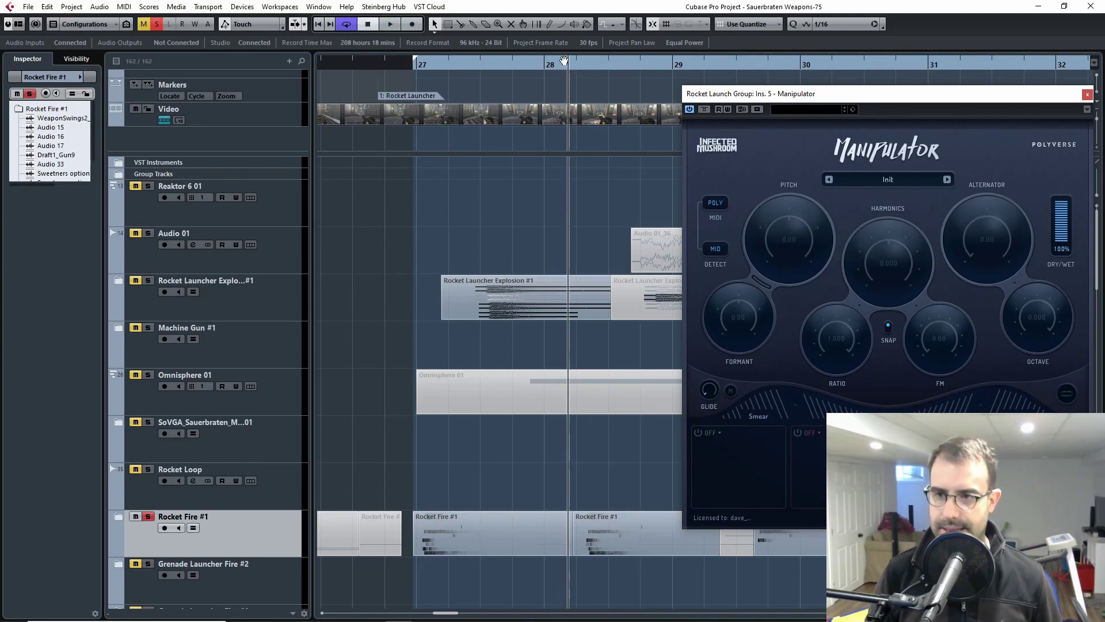
- Audition Manipulator's Pitch at -3.00 and -7.00 on the rocket shot, and reset it to 0.00
click(783, 220)
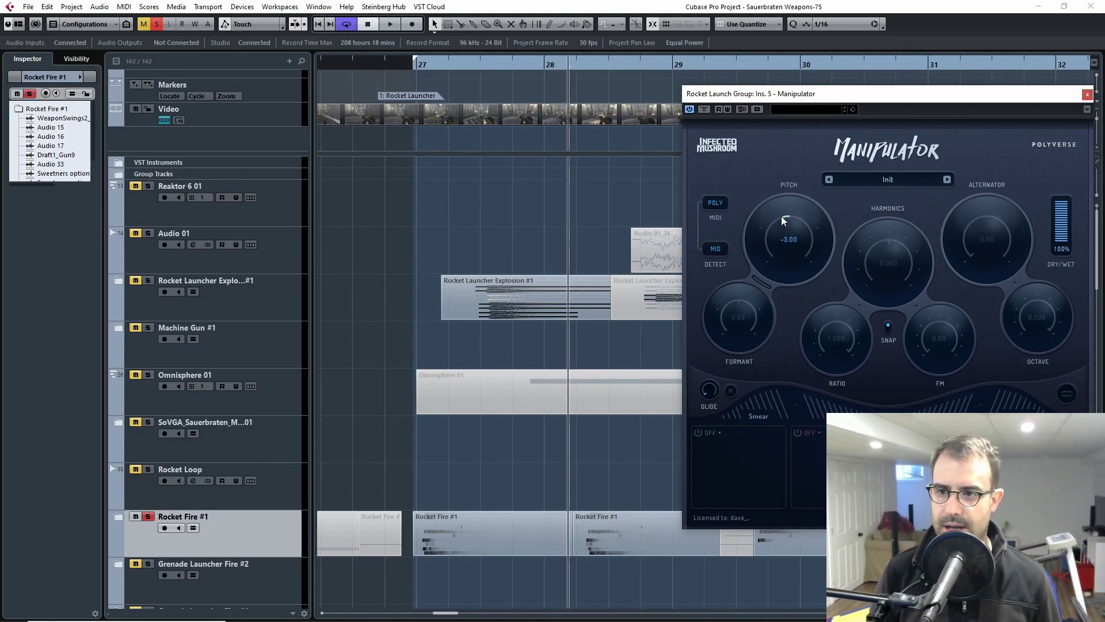
key(space)
drag(786, 212, 783, 220)
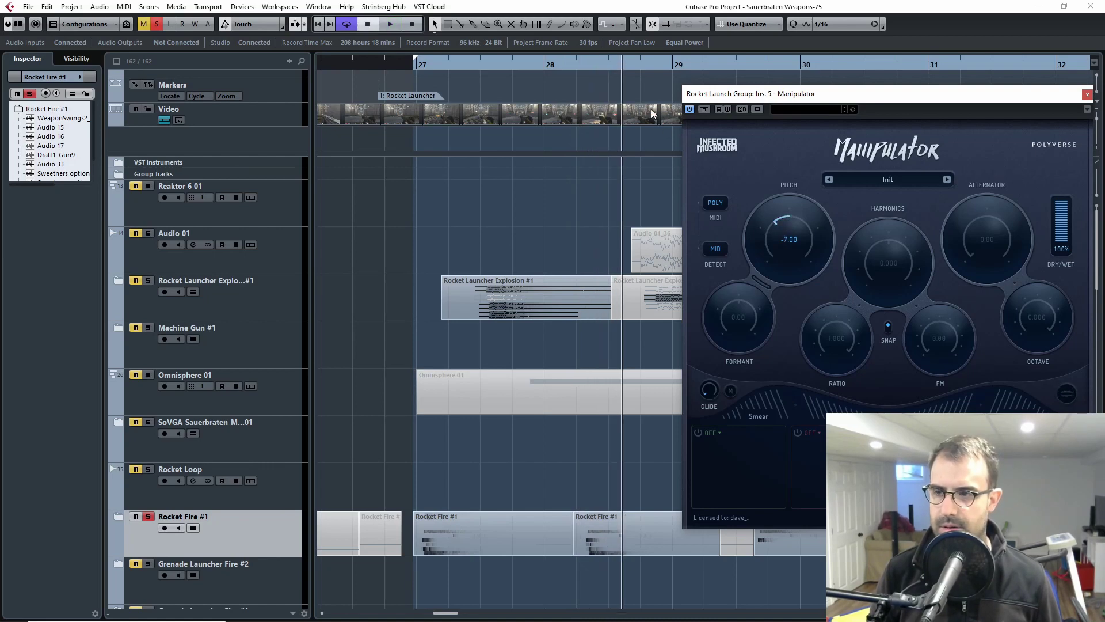
click(586, 64)
key(space)
click(577, 65)
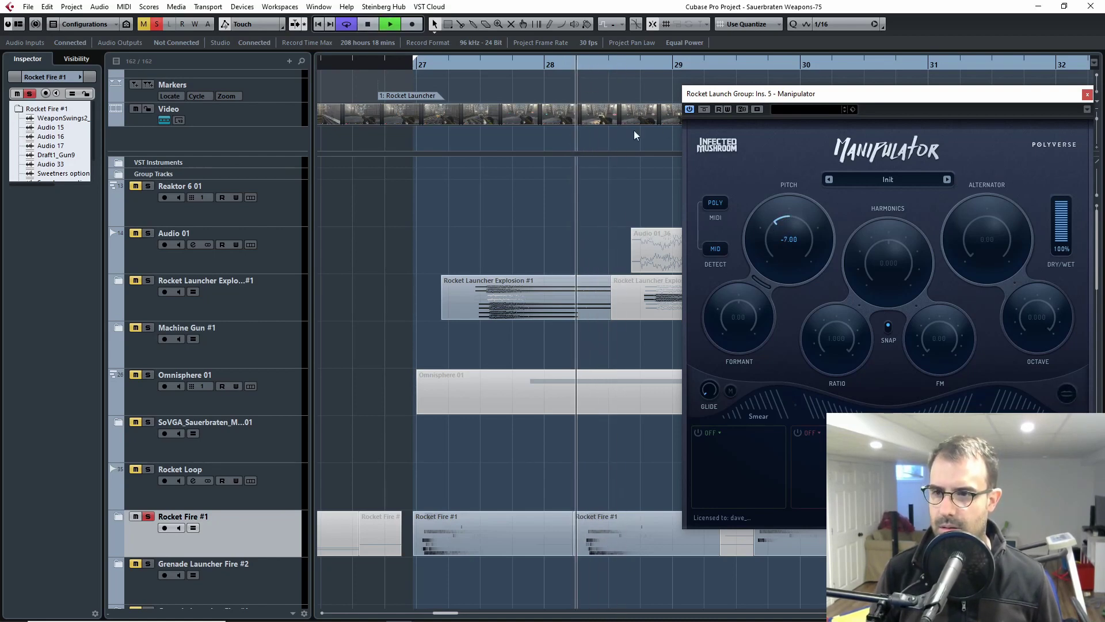
key(space)
click(775, 220)
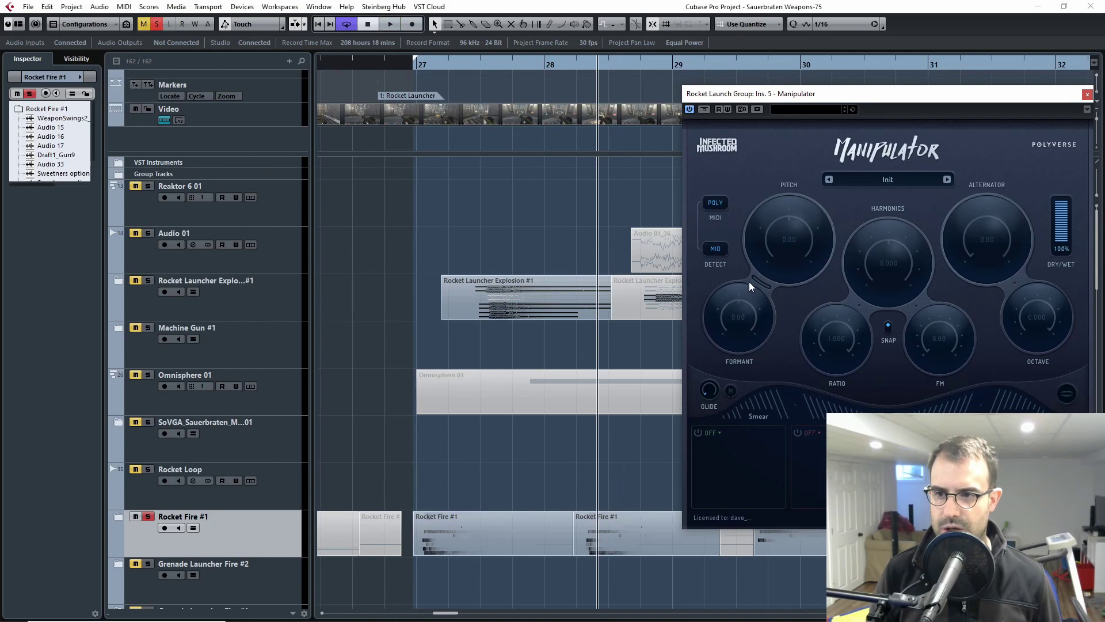
- Set Manipulator's Formant to -6.00 and play the rocket shot from around bar 28
drag(730, 299, 727, 302)
click(548, 64)
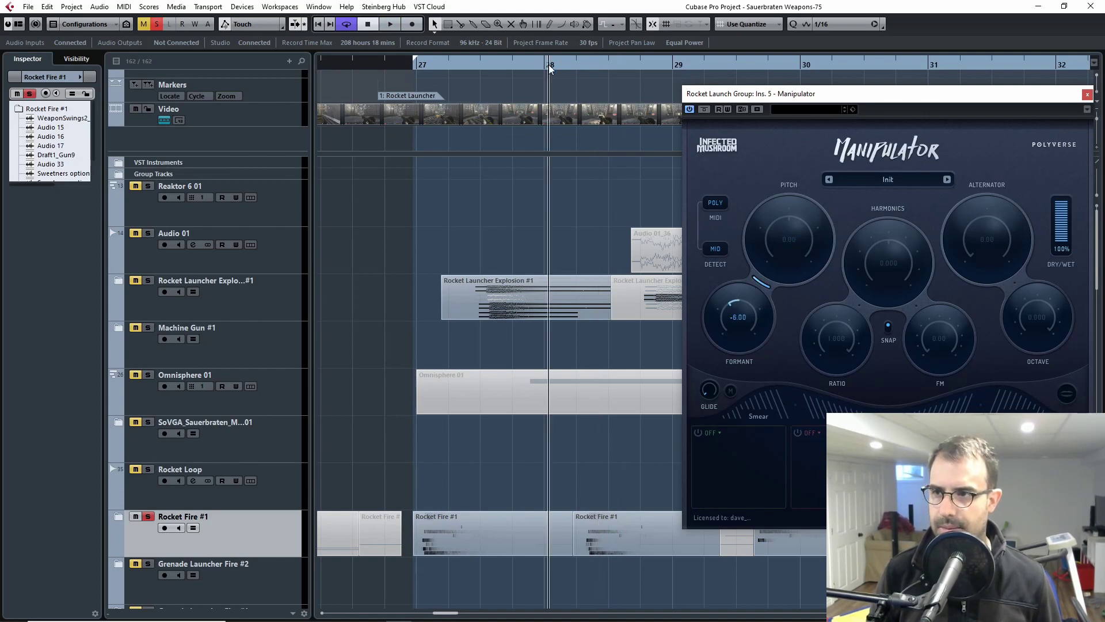
key(space)
click(559, 66)
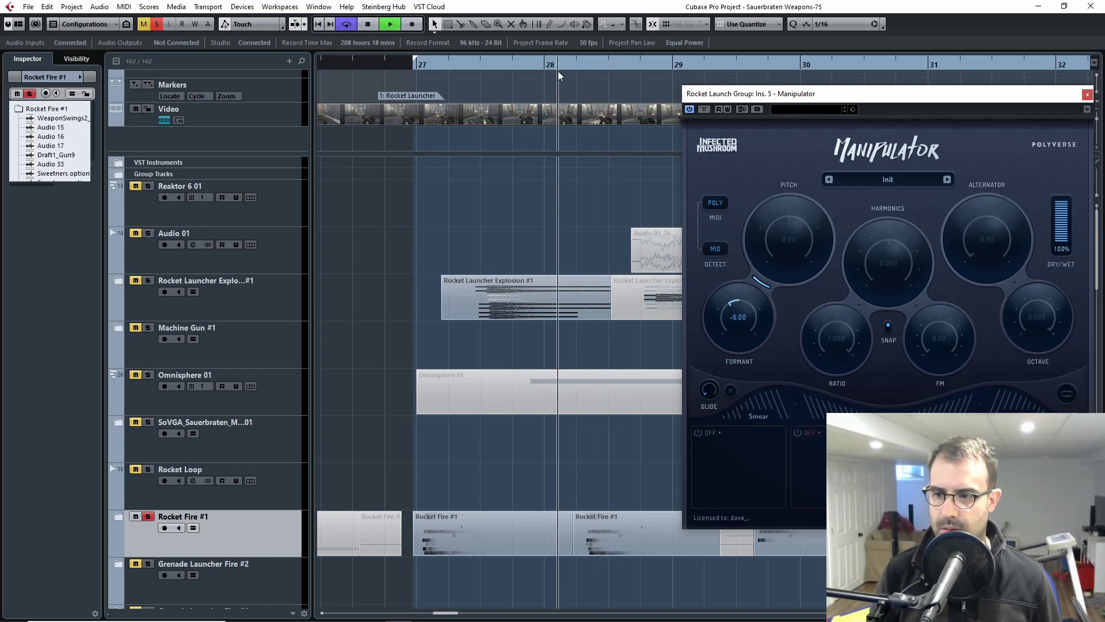
key(space)
- Audition the rocket shot with Manipulator's Formant lowered to -17.00 and raised to -12.00
drag(730, 304, 726, 315)
key(space)
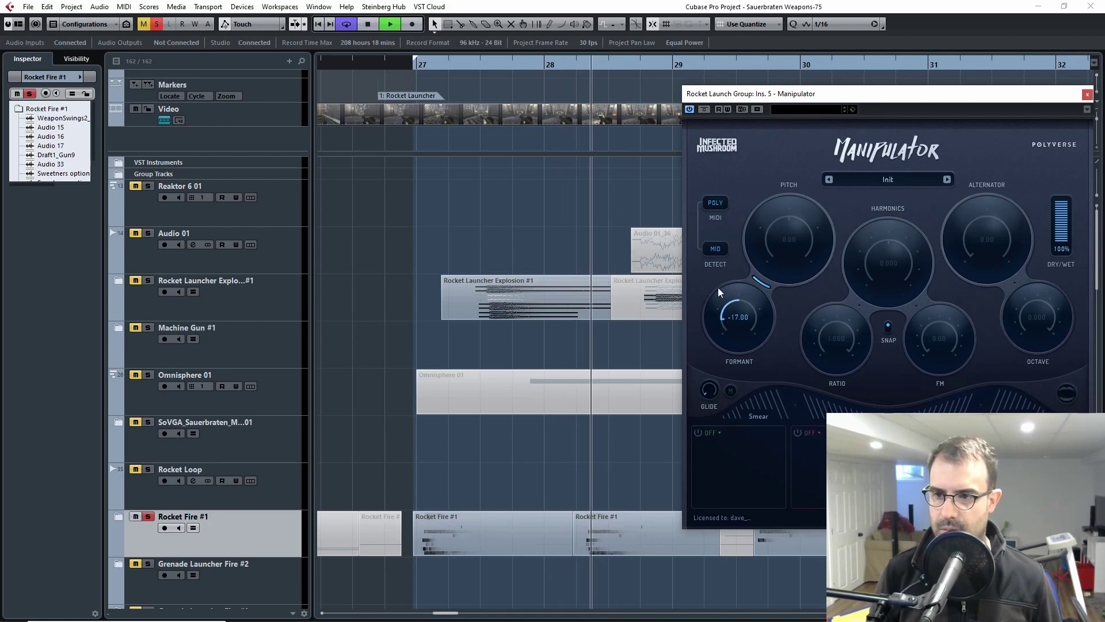
key(space)
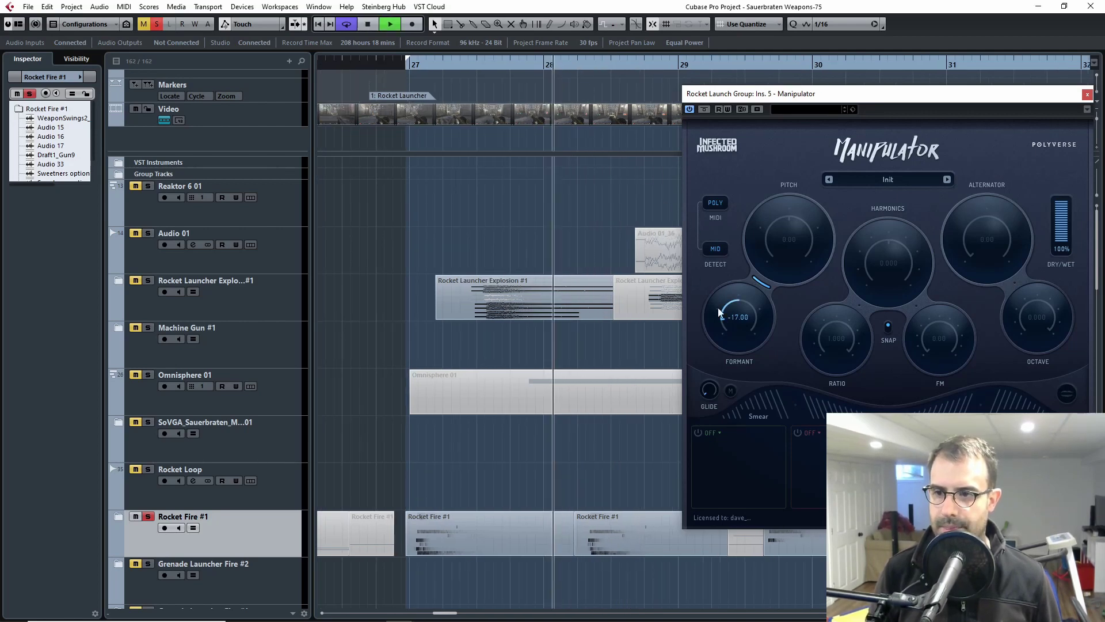
drag(726, 316, 723, 319)
click(545, 60)
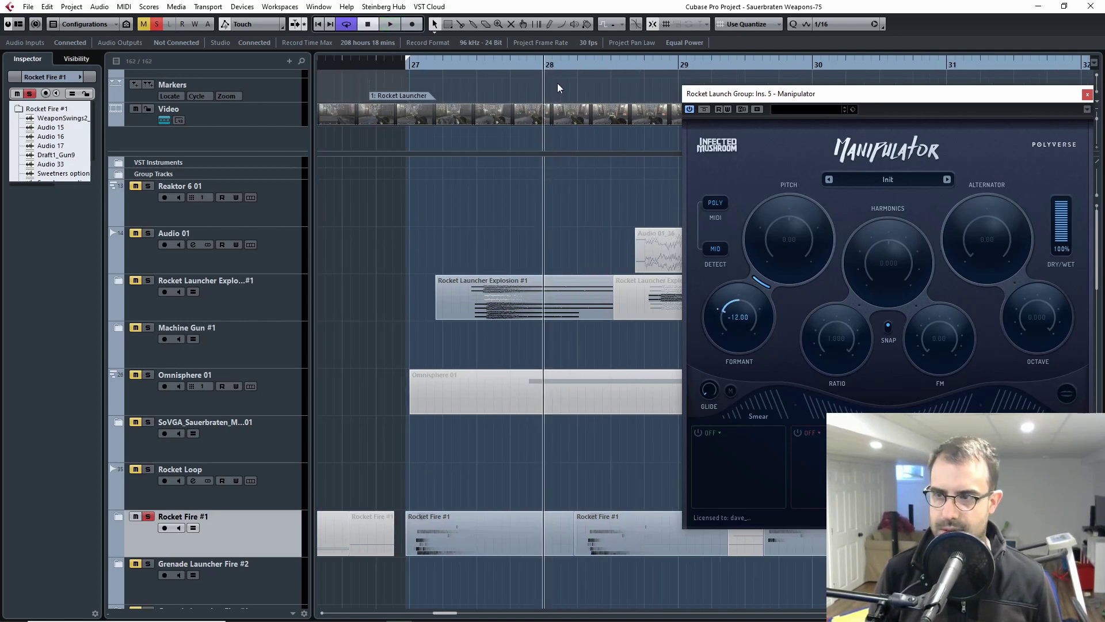
key(space)
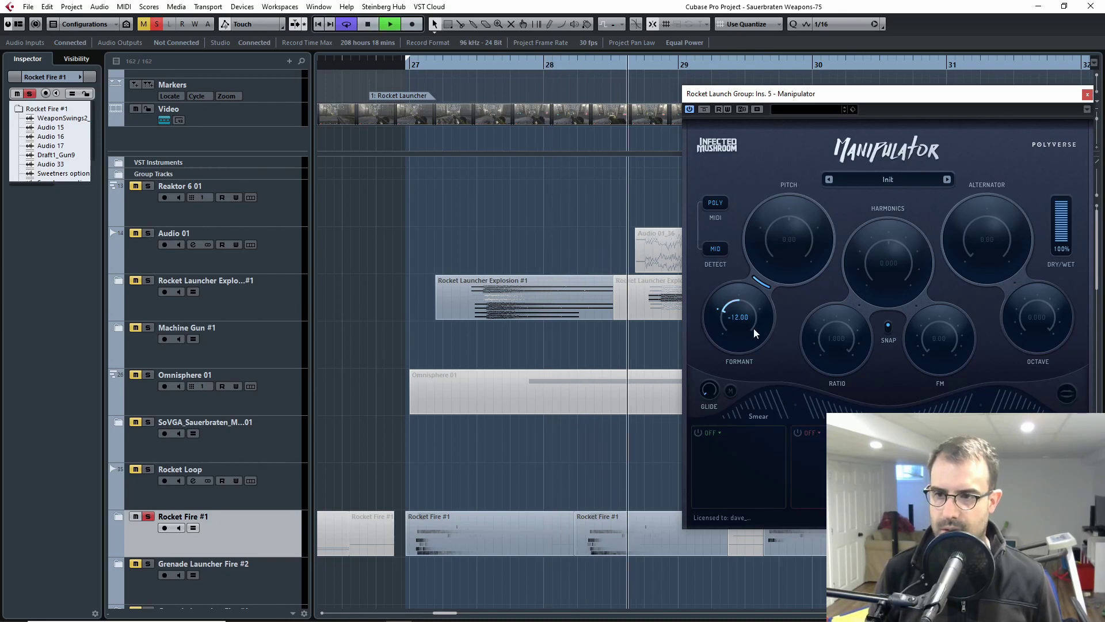
key(space)
- Try Manipulator's Formant at 3.00 on the rocket shot, and return it to 0.00
drag(727, 316, 729, 299)
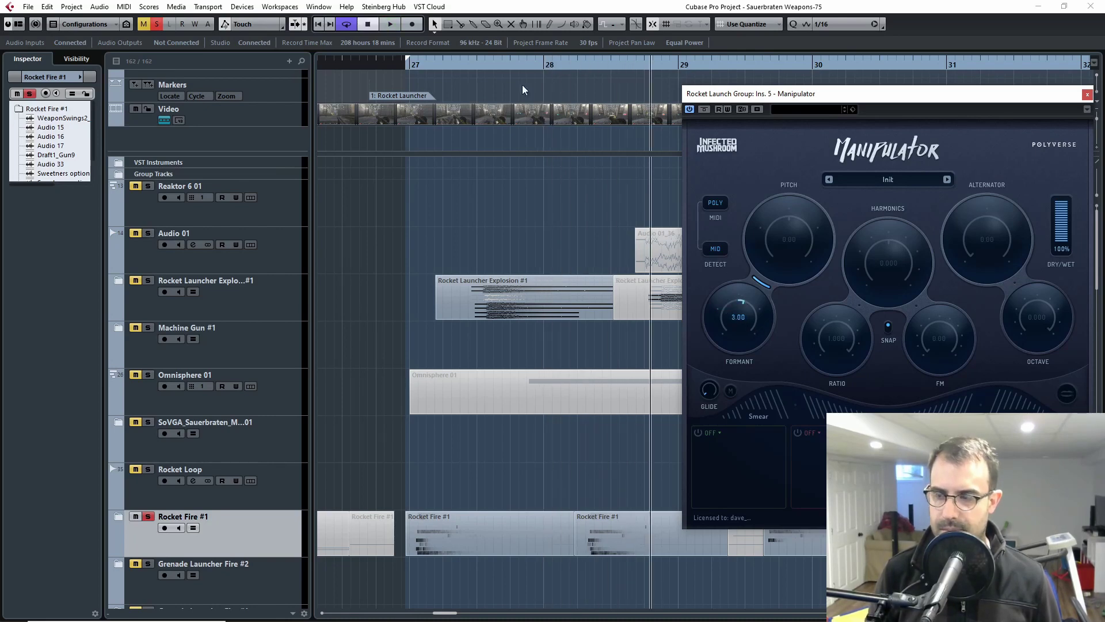
click(551, 65)
key(space)
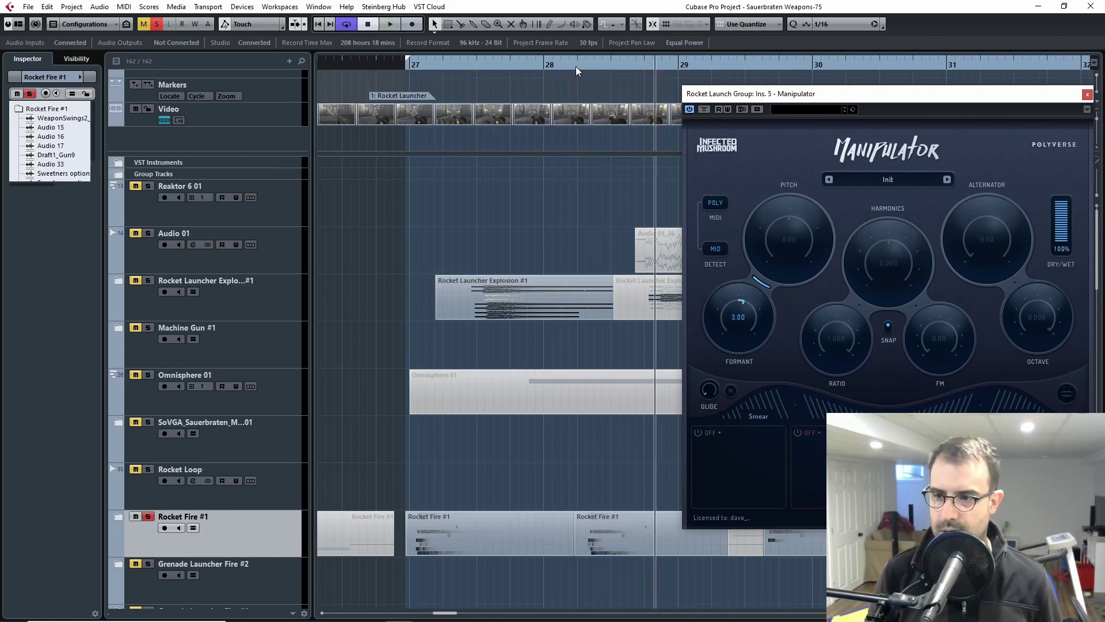
key(space)
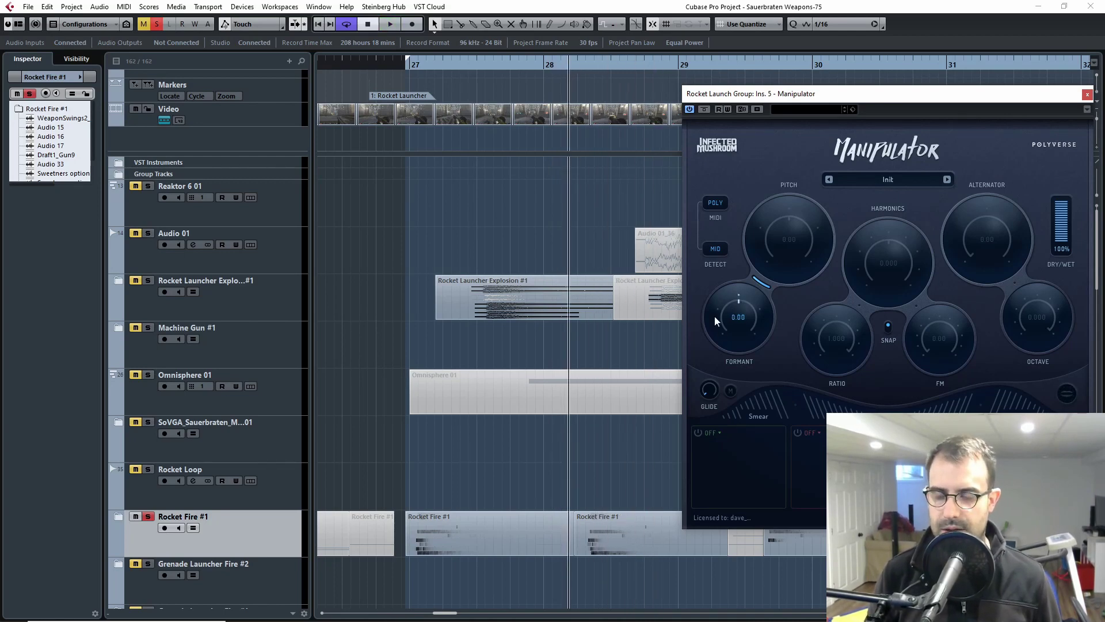
- Close Manipulator, switch to FMOD Studio, and open the RocketLauncher_Launch event
click(1087, 94)
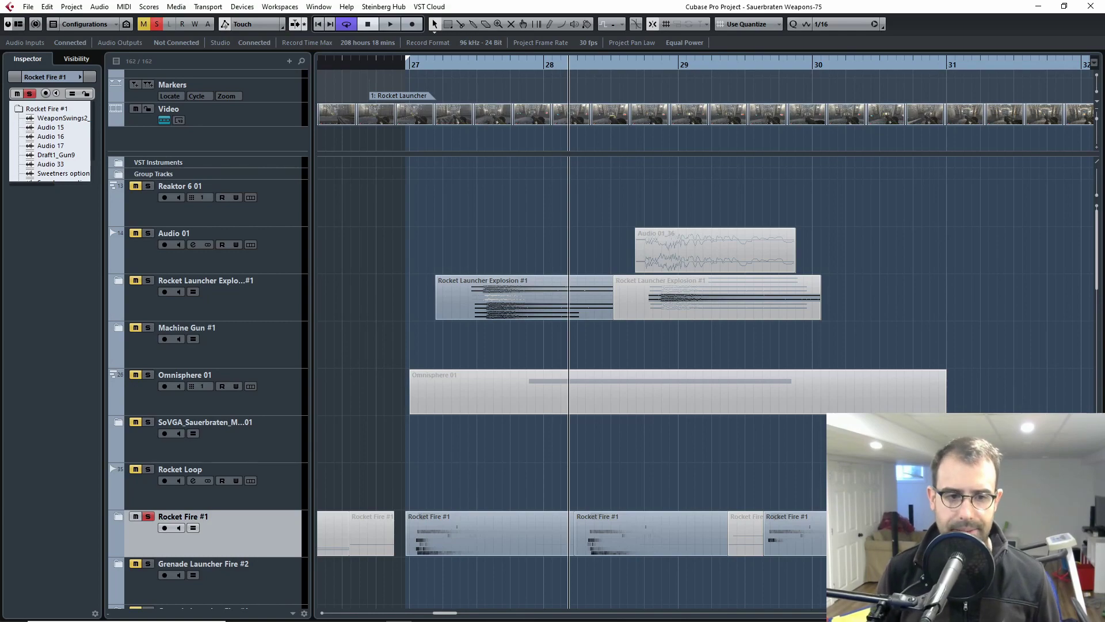
key(alt+Tab)
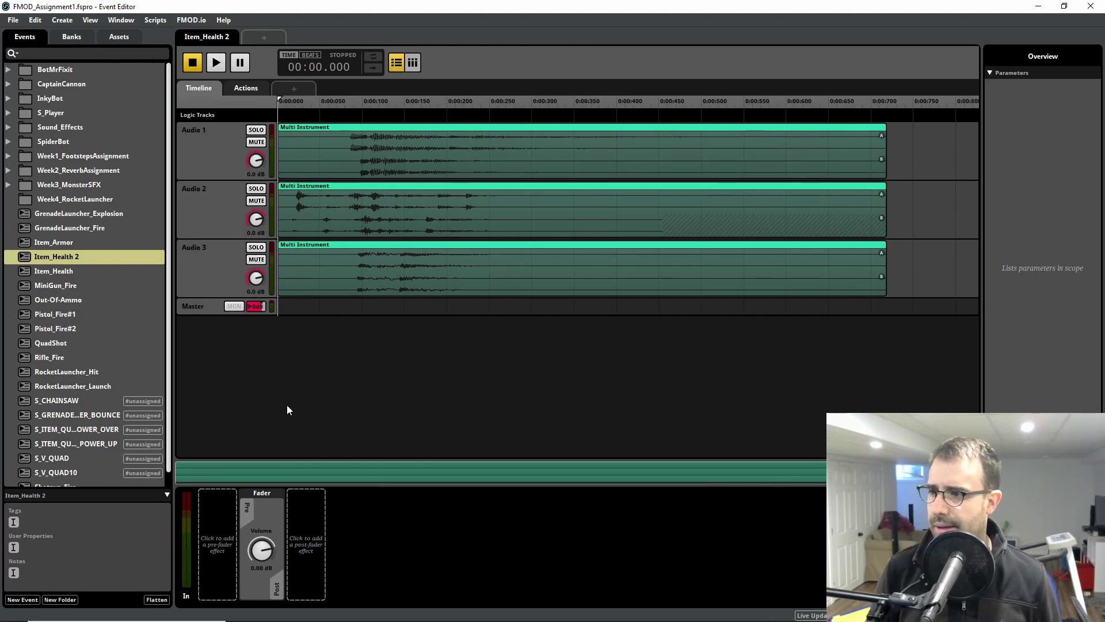
scroll(83, 346, down, 1)
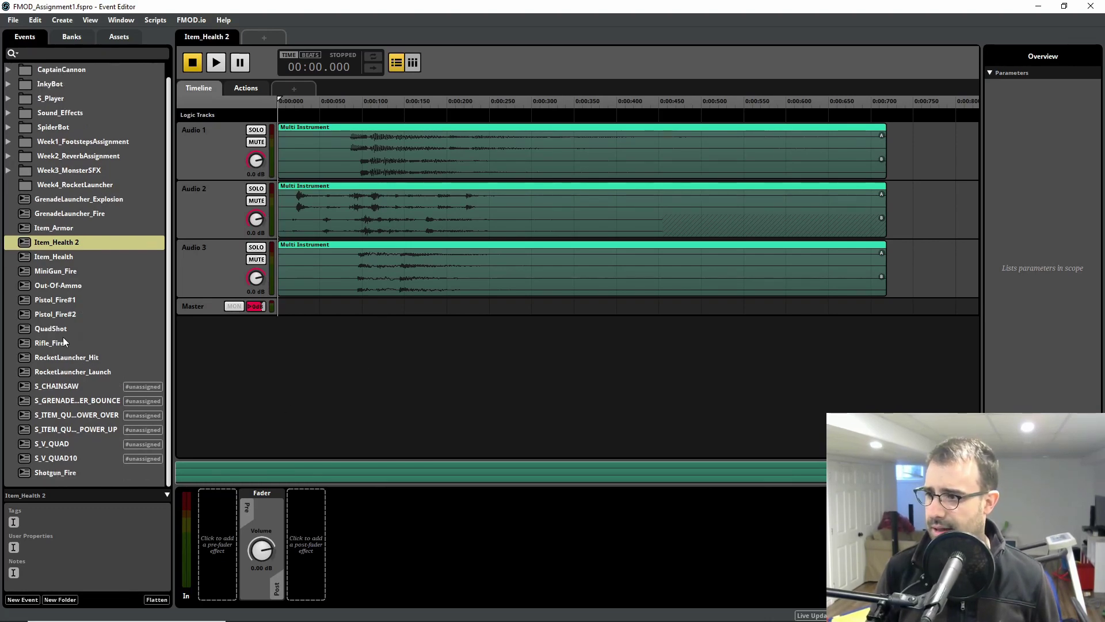
click(67, 356)
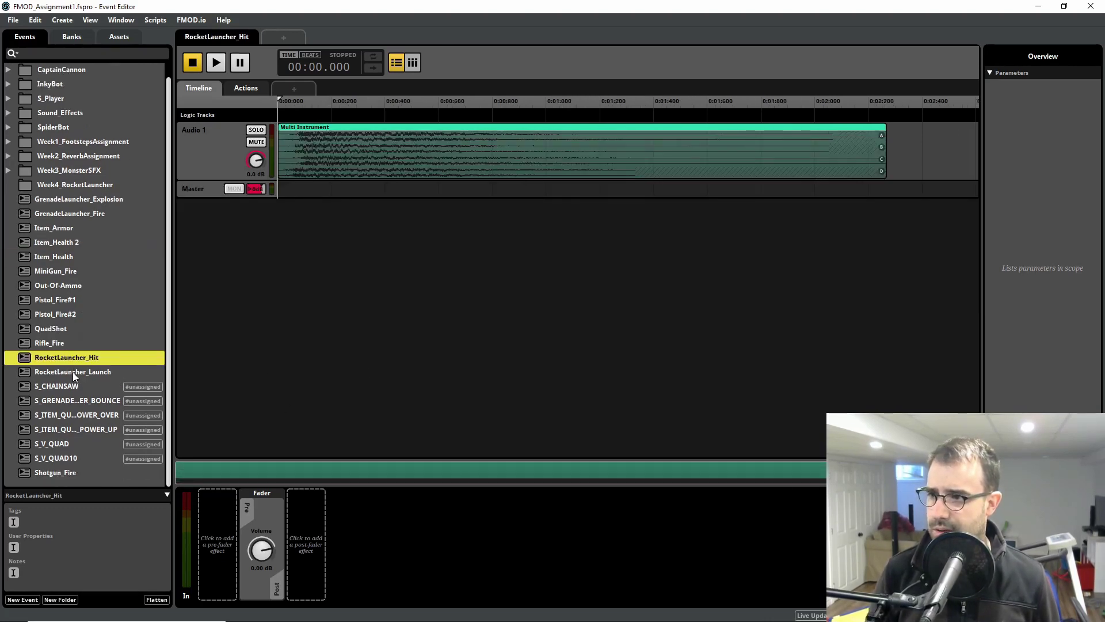
click(73, 371)
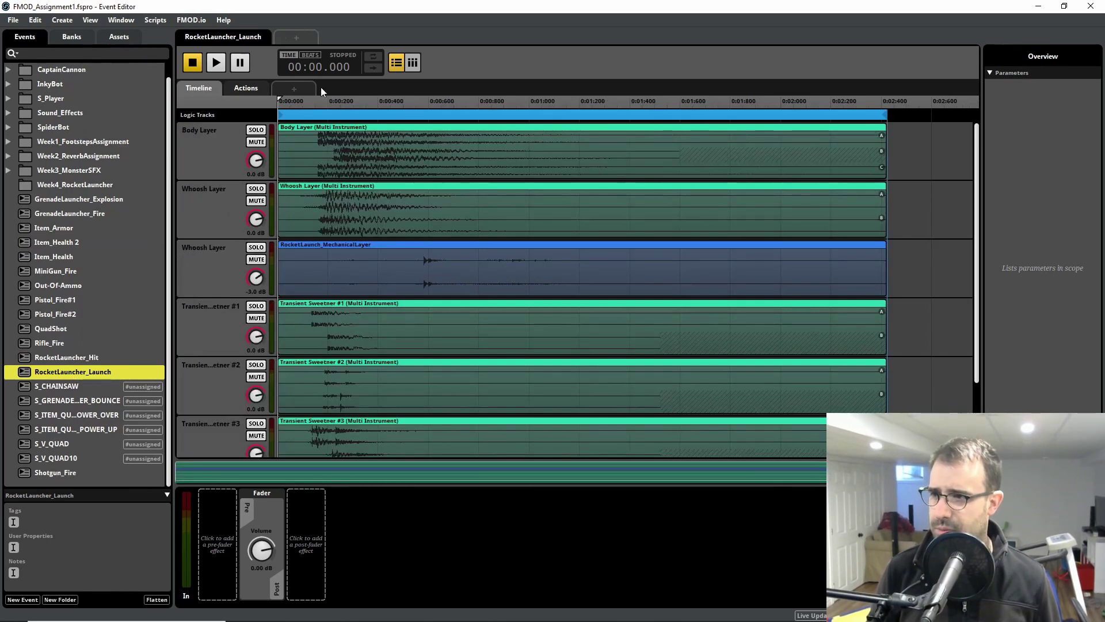
- Solo the Body Layer track, select its multi instrument, and audition it from the start of the timeline
click(362, 130)
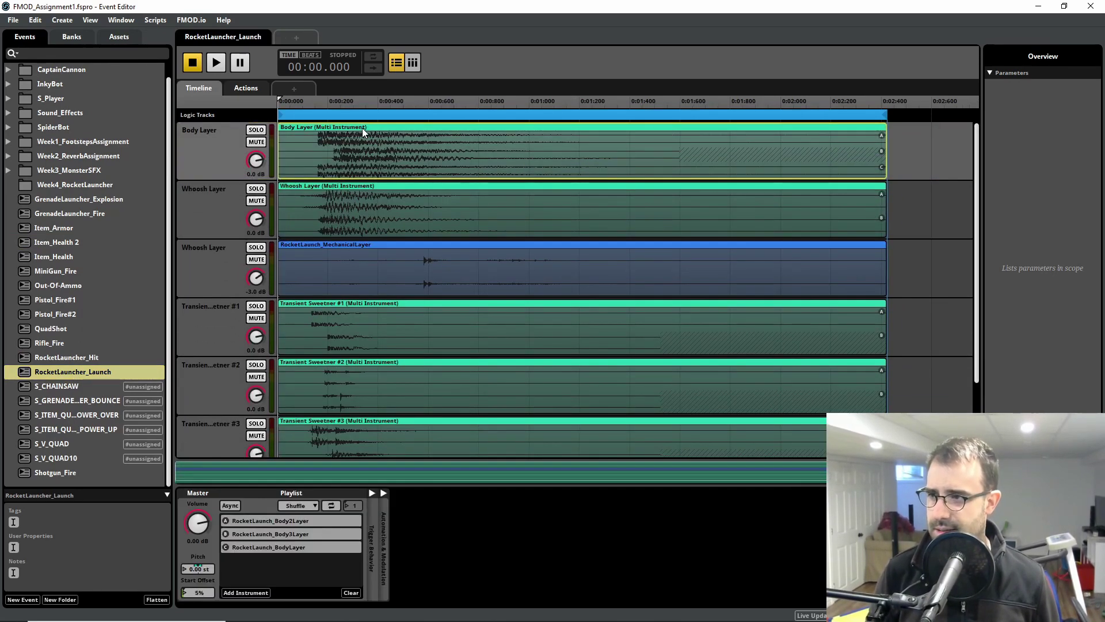
click(256, 129)
click(320, 102)
click(279, 102)
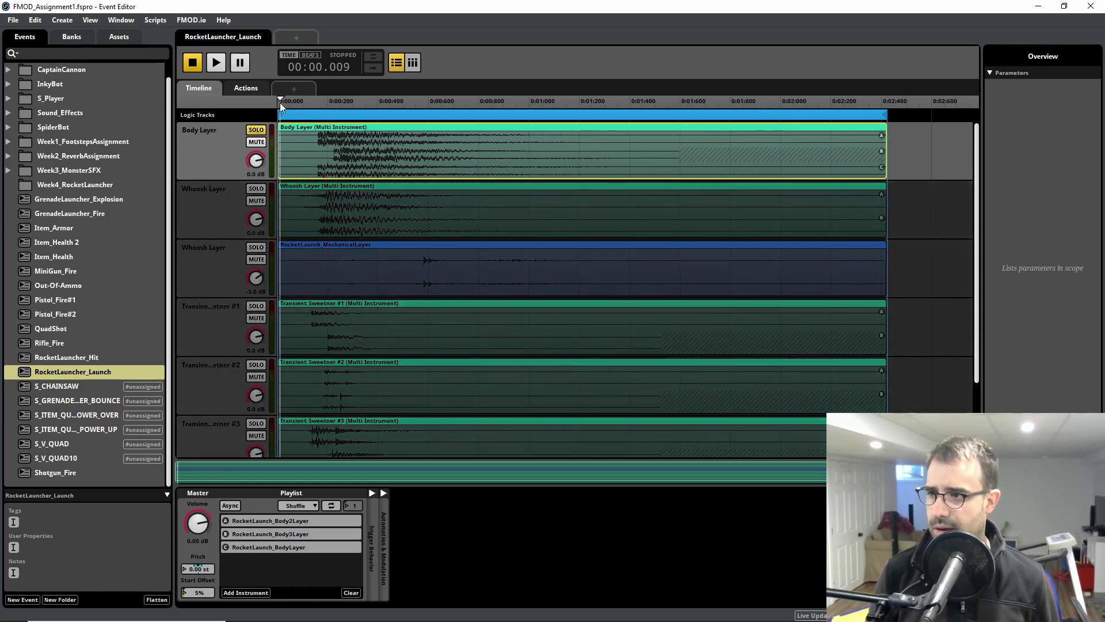
key(space)
key(space)
click(291, 103)
click(288, 104)
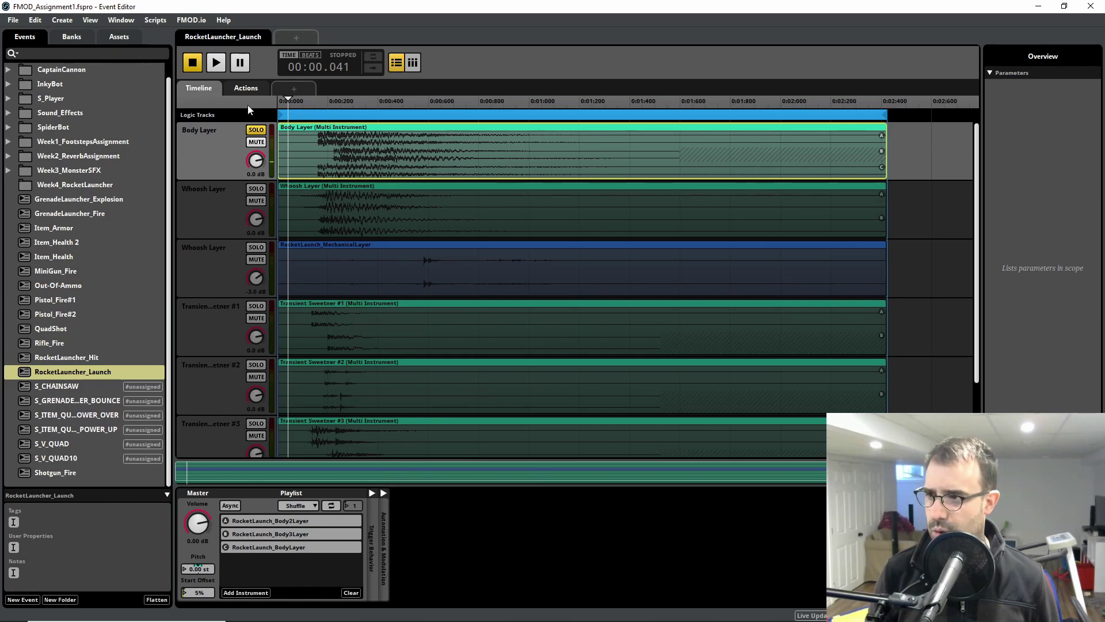
- Replace the existing modulation on the Body Layer instrument with a Random modulator on Pitch set to 2.00 st
right_click(202, 568)
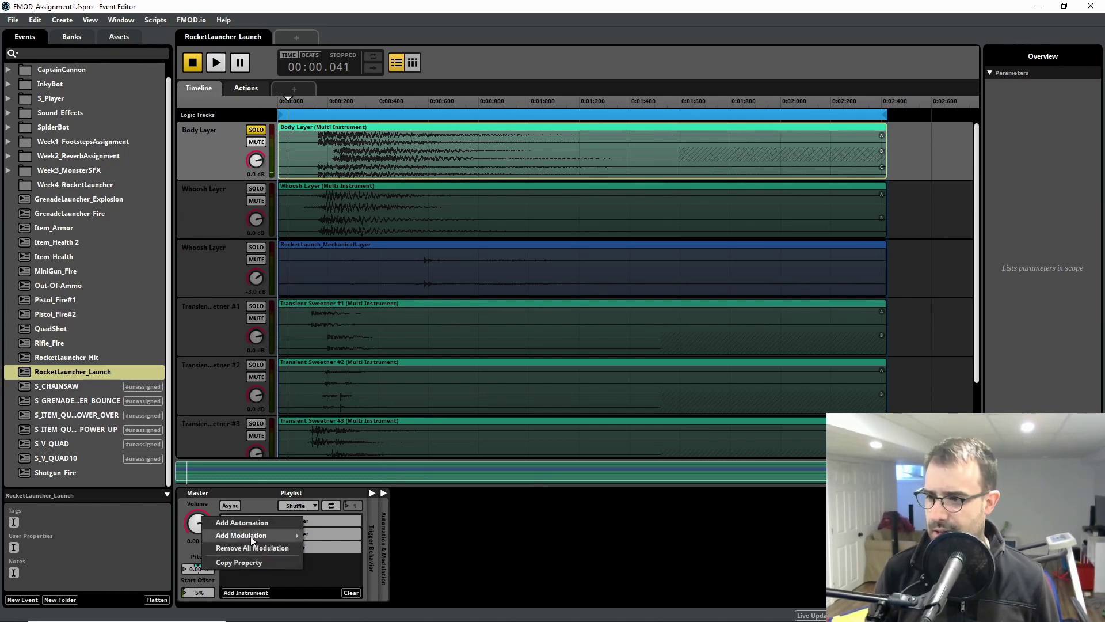
click(324, 535)
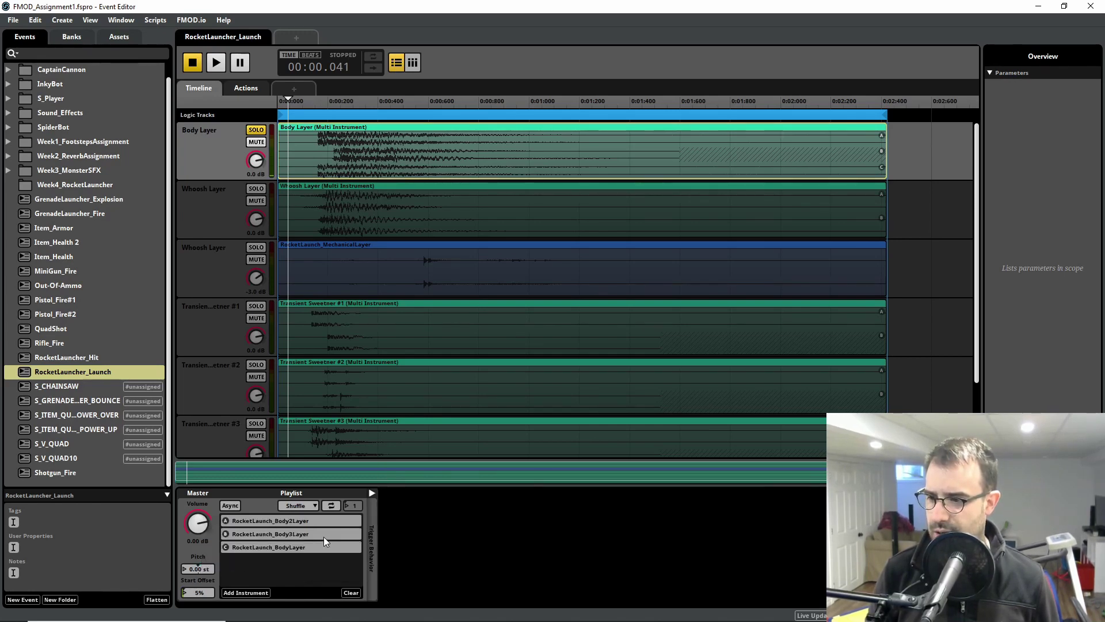
right_click(200, 569)
mouse_move(247, 589)
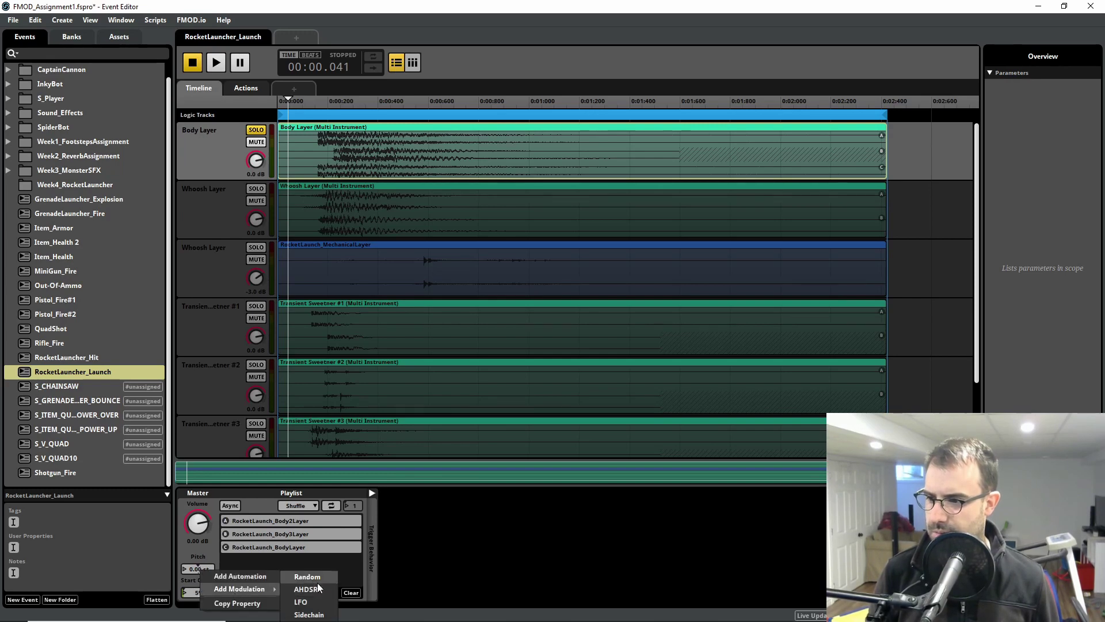
click(317, 582)
text(2)
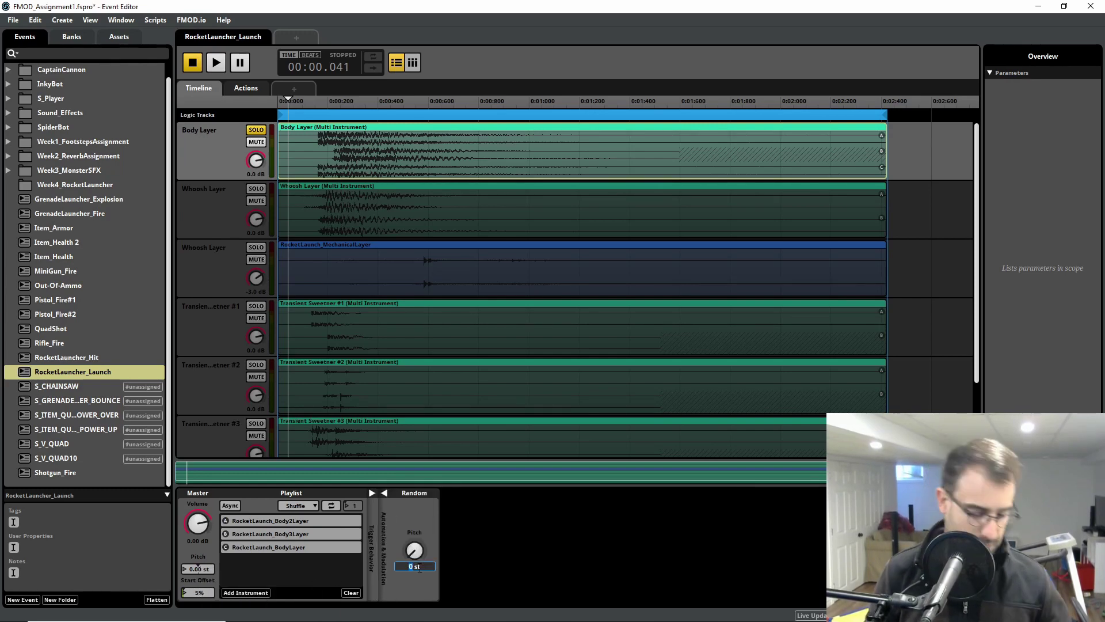
key(Return)
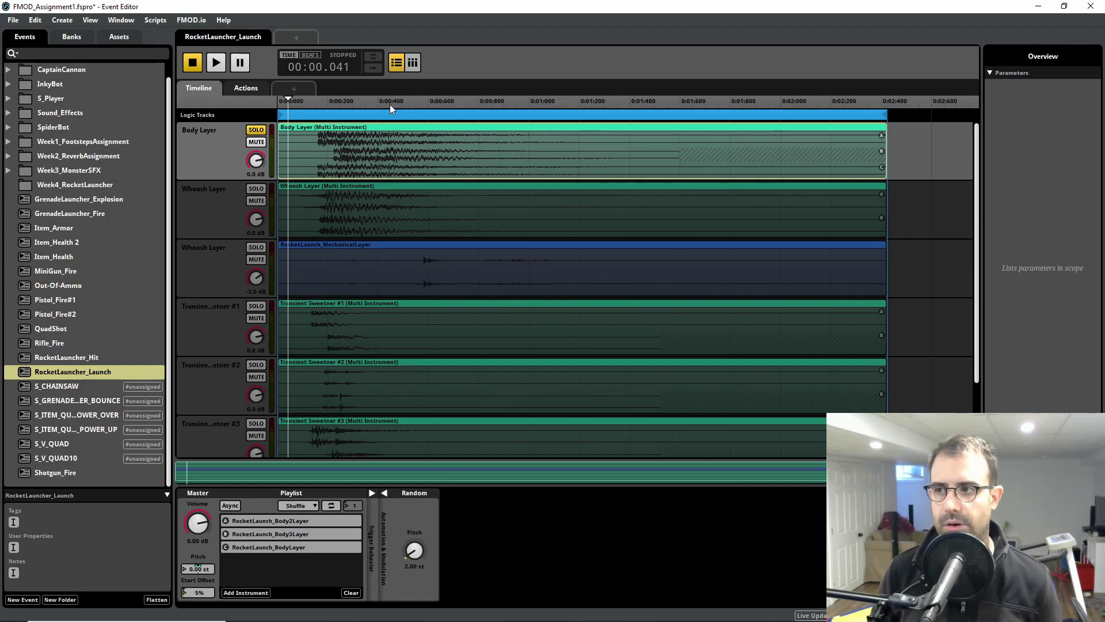
- Switch back to Cubase and place the playhead just after bar 28, before the second Rocket Fire #1 part
click(1036, 7)
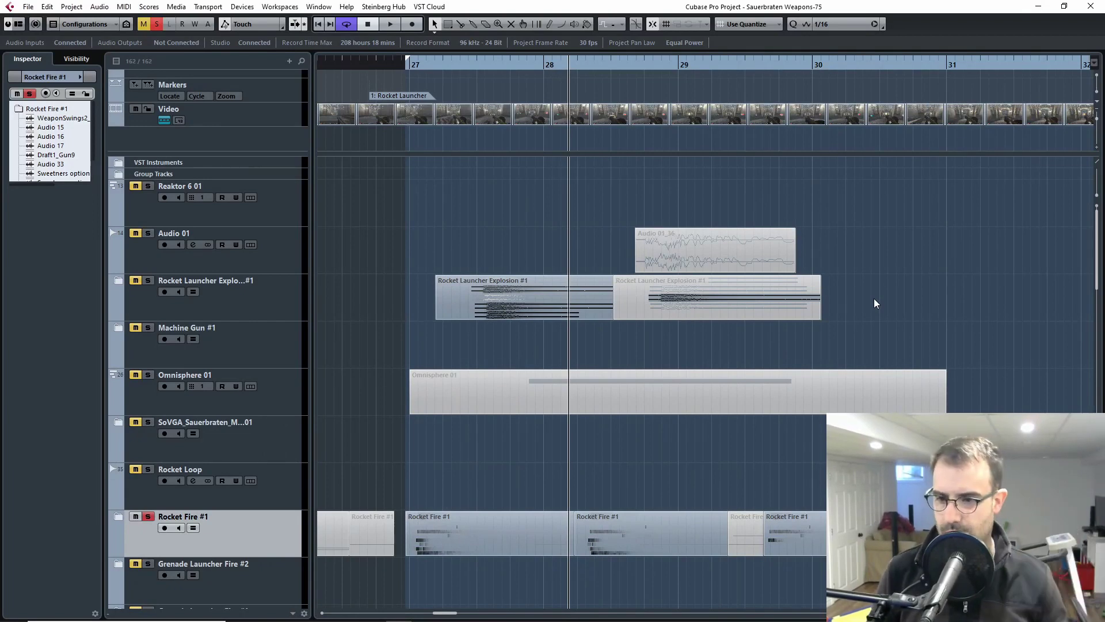
click(148, 516)
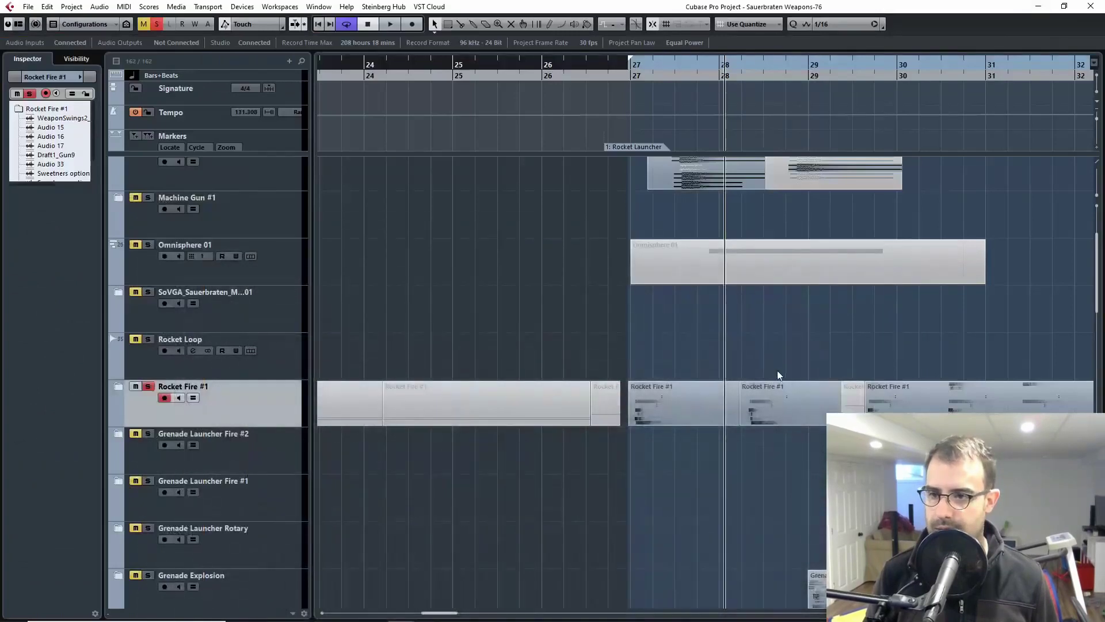
click(733, 57)
key(h)
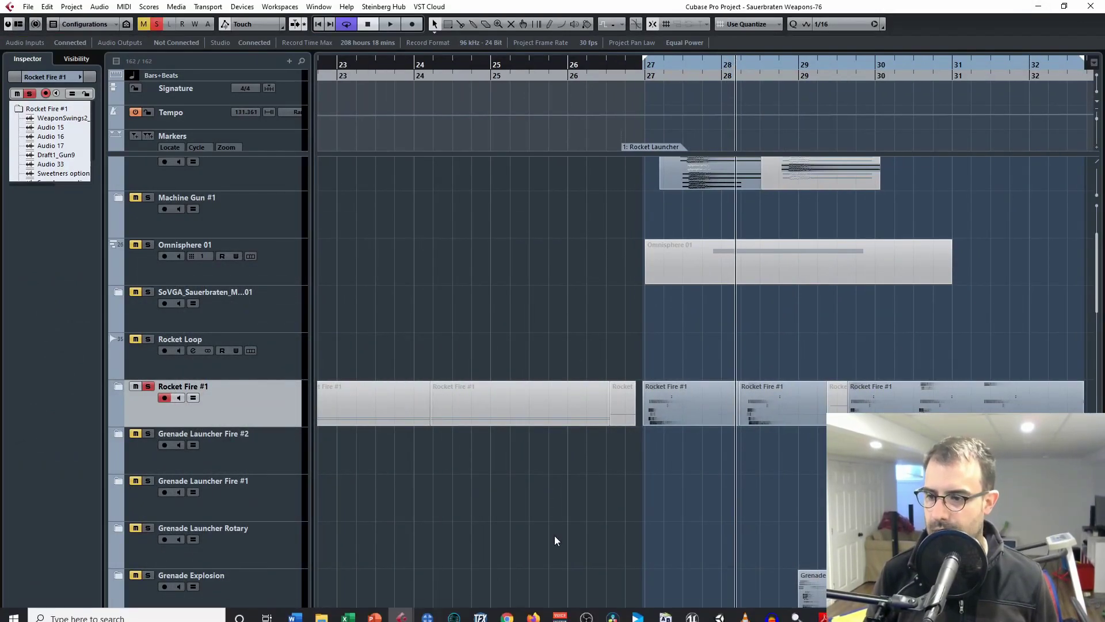
- Open the OTT insert on the Rocket Launch group from the MixConsole and move its window aside
key(F3)
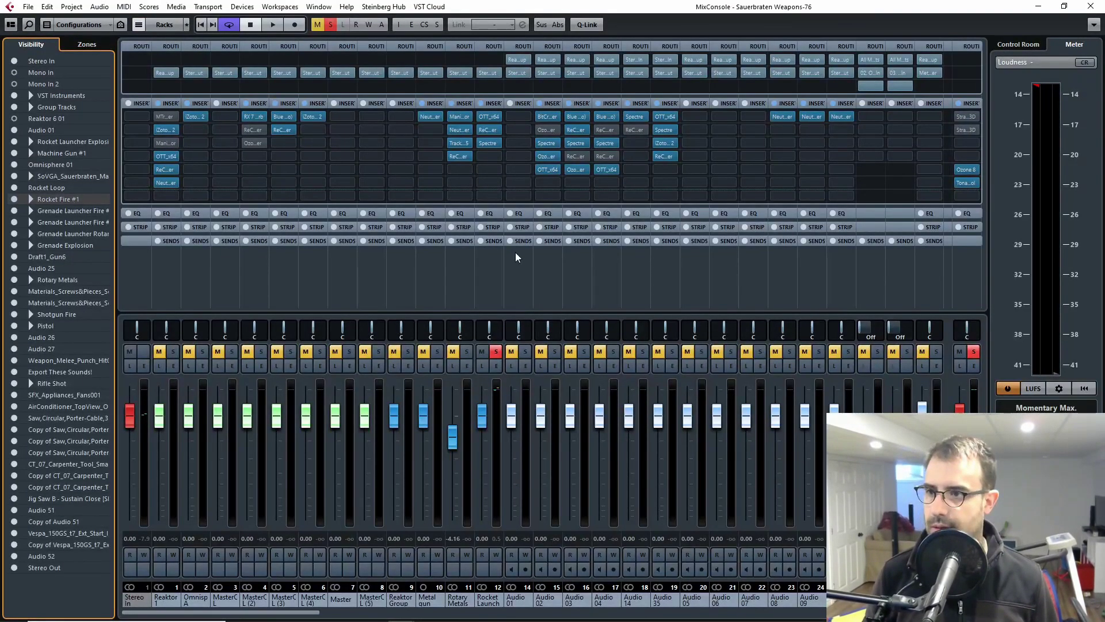
click(488, 118)
drag(530, 180, 618, 190)
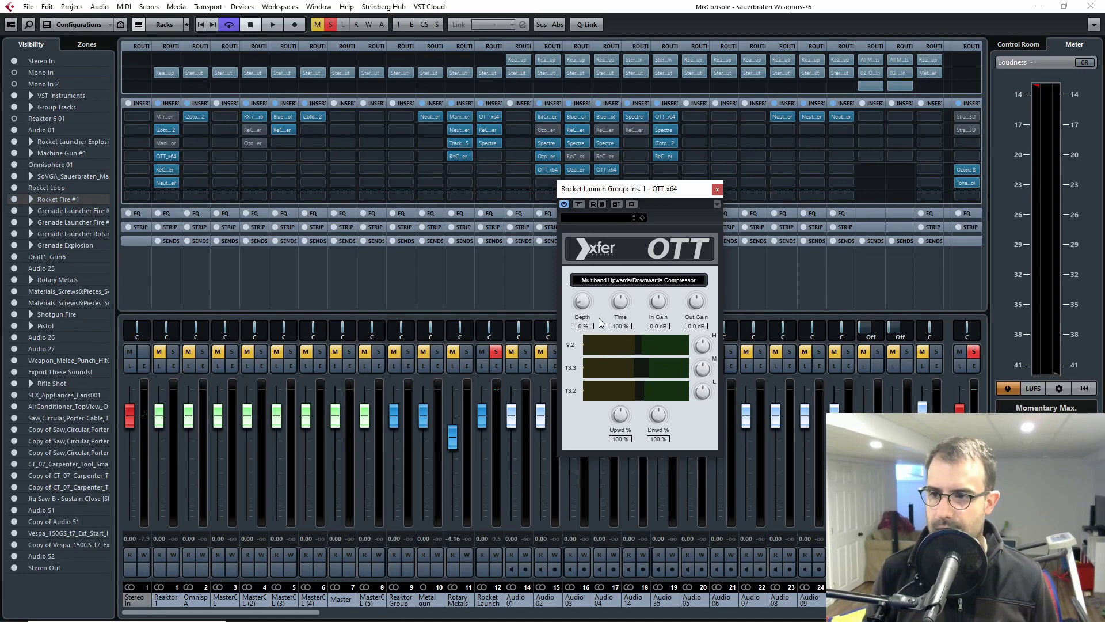
- Compare the rocket shot with OTT bypassed and with it active over the project window
click(579, 204)
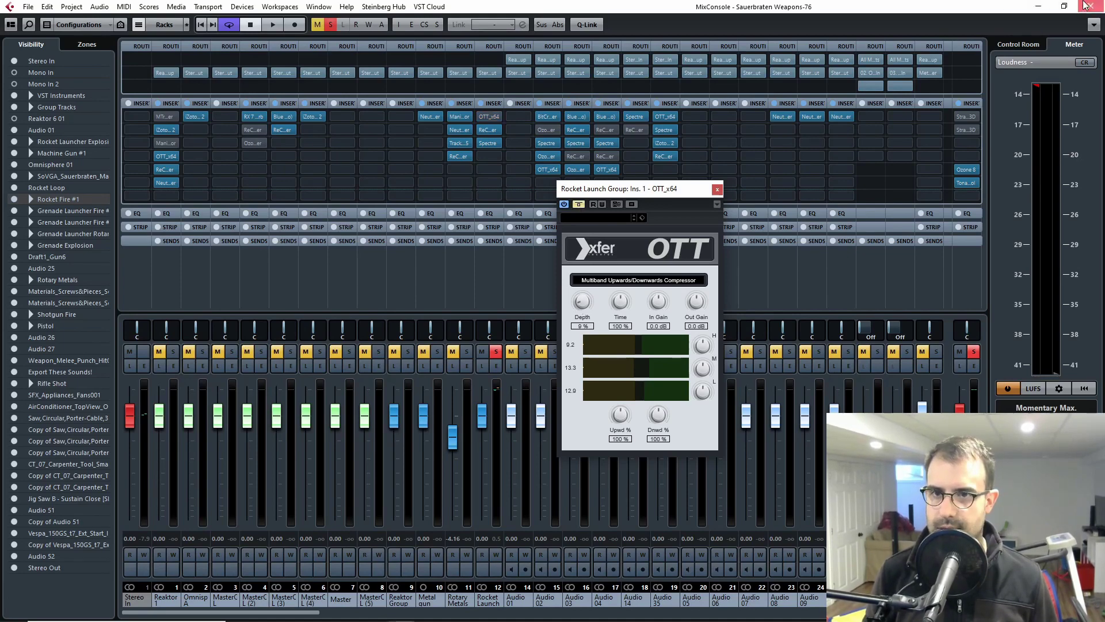
click(1090, 6)
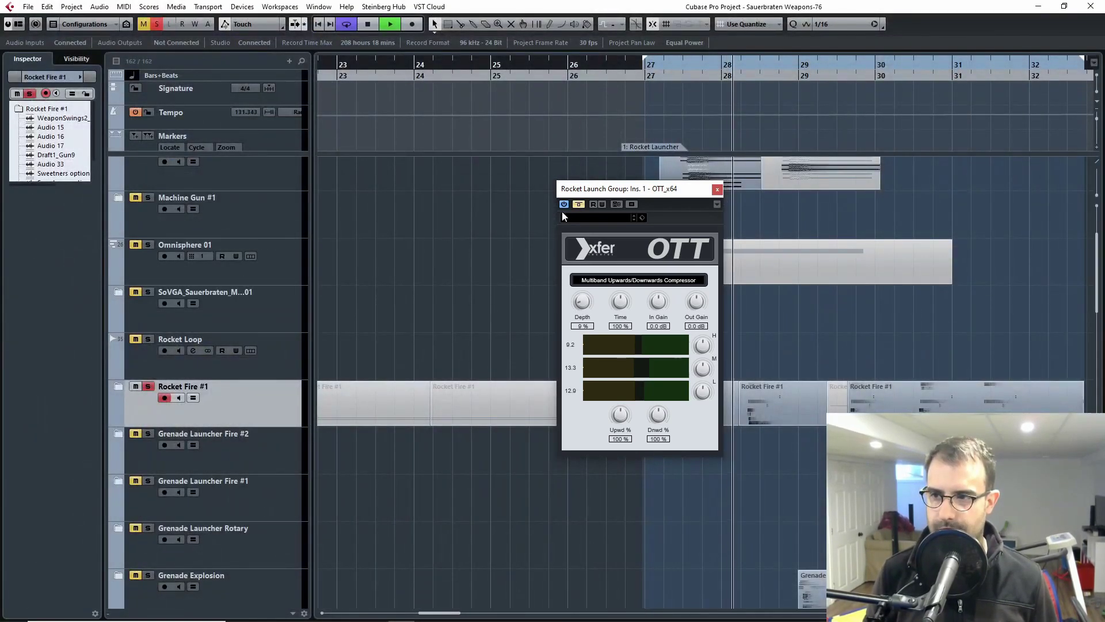
key(space)
click(577, 205)
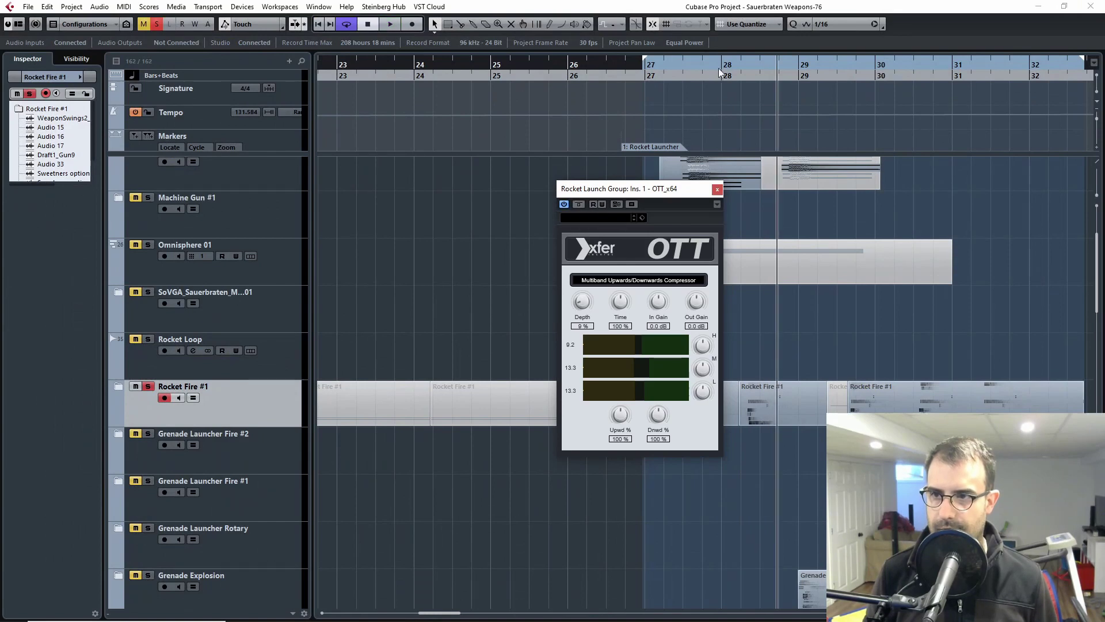
key(space)
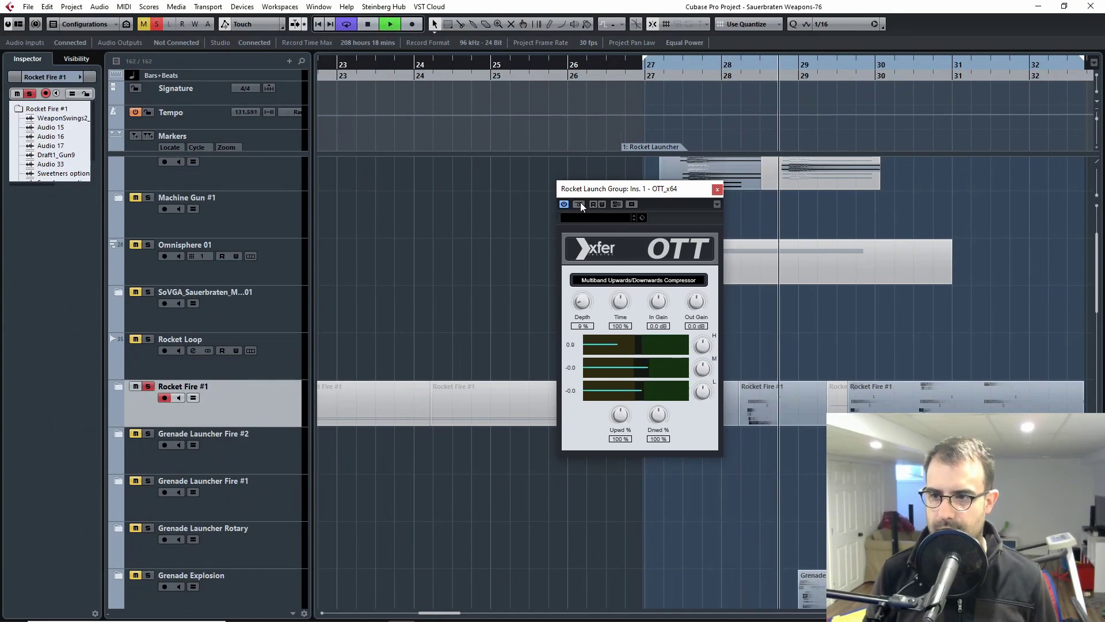
key(space)
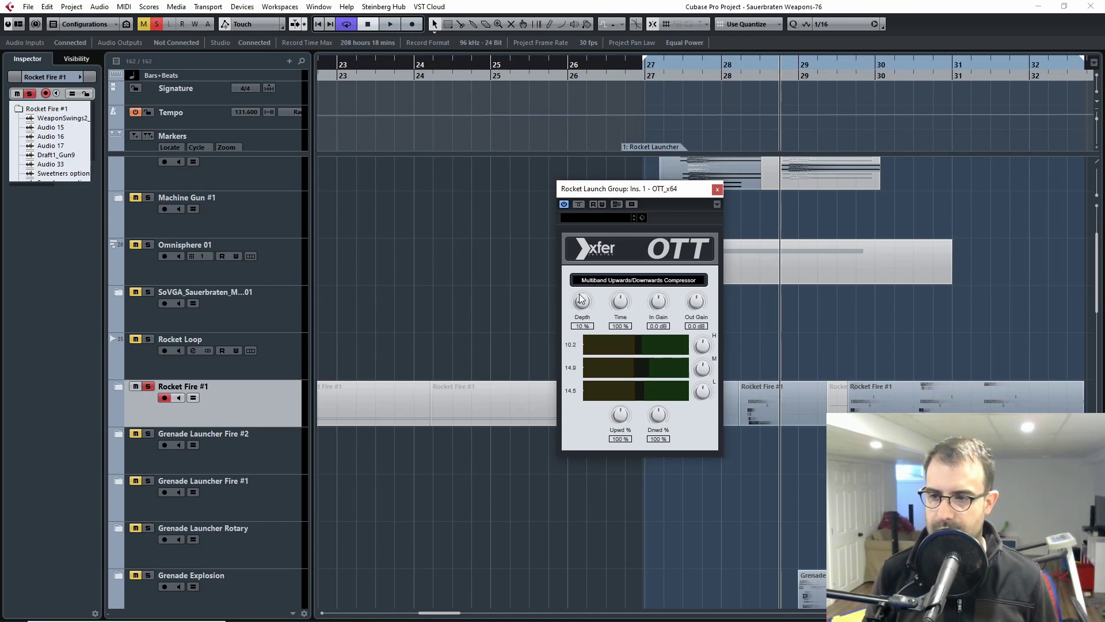
- Audition the rocket shot with OTT's Depth raised to 100 %, and bring the Depth back down to 10 %
drag(583, 302, 612, 160)
drag(720, 64, 740, 68)
key(space)
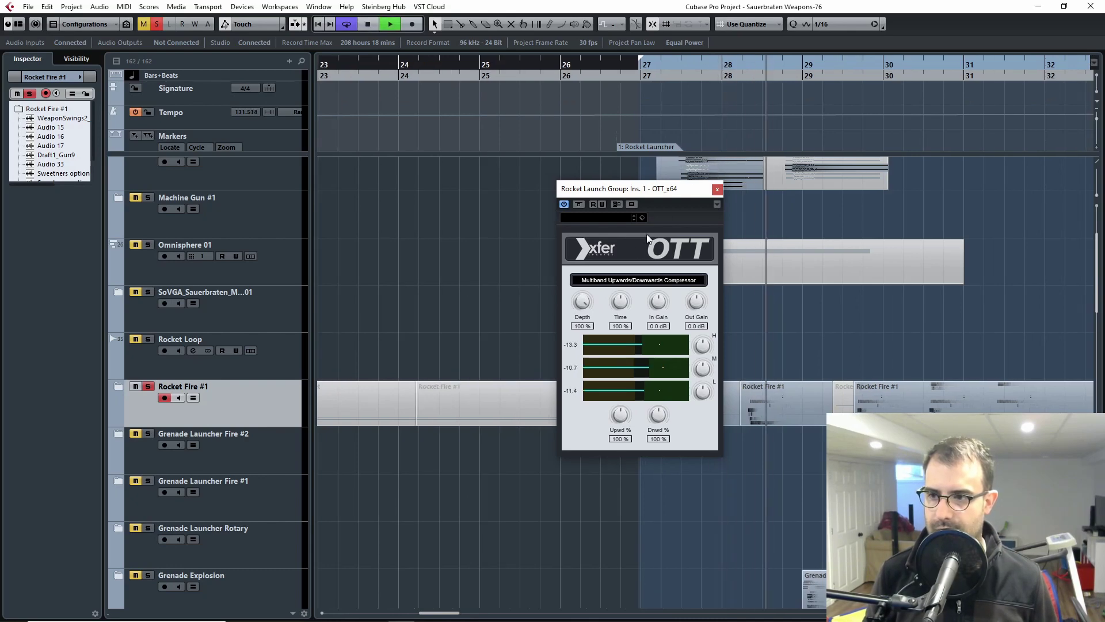
key(space)
drag(583, 303, 583, 313)
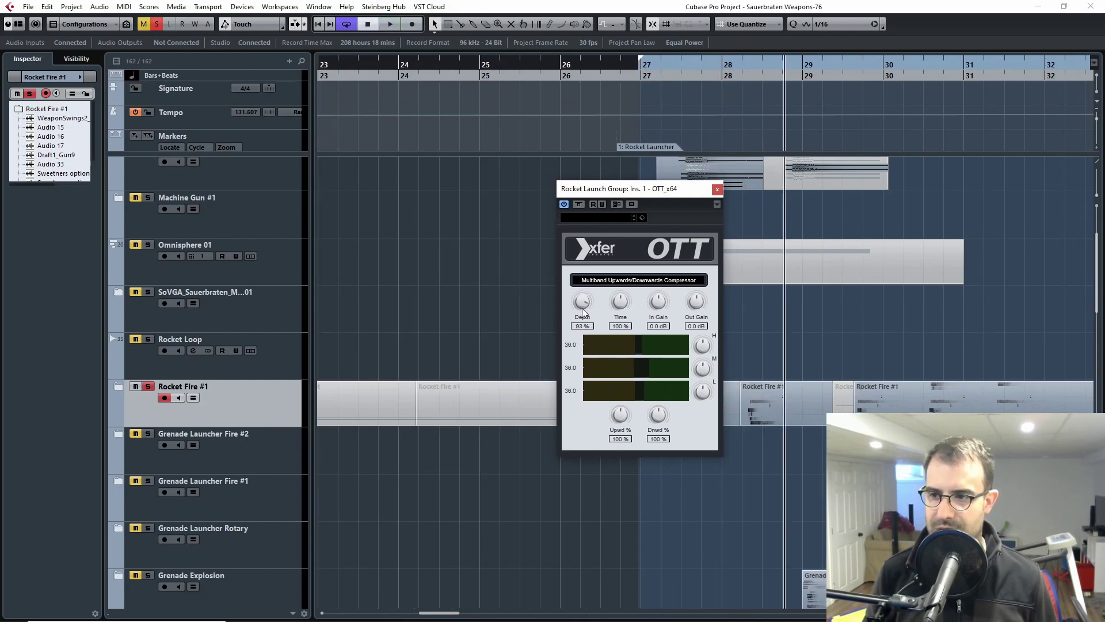
drag(568, 390, 568, 387)
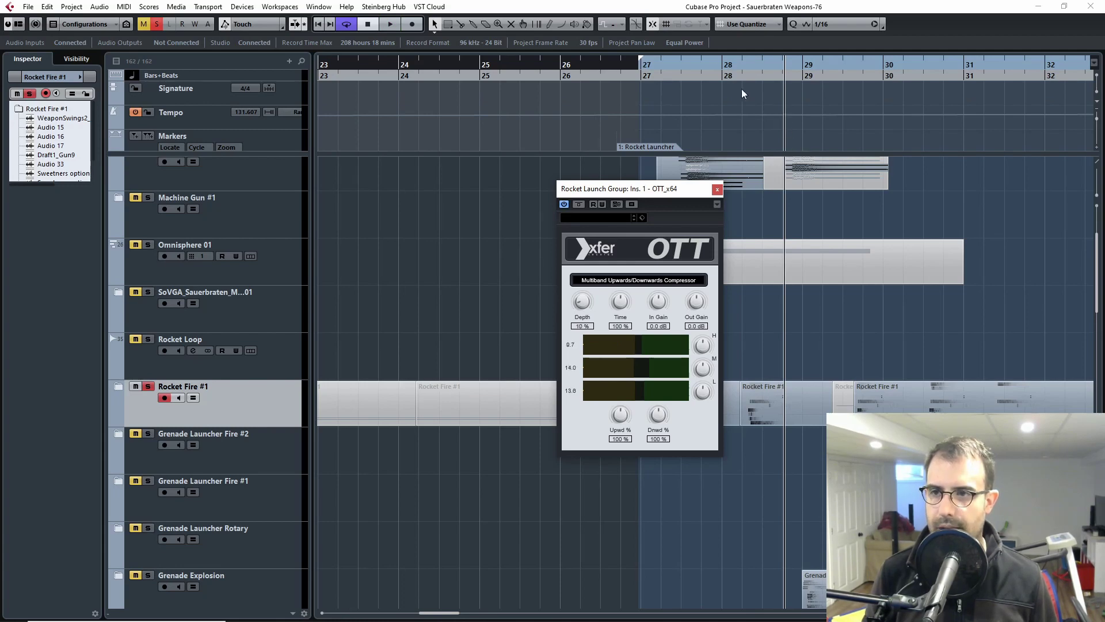
- Place the playhead just after bar 28, and close OTT to return to the MixConsole
click(732, 69)
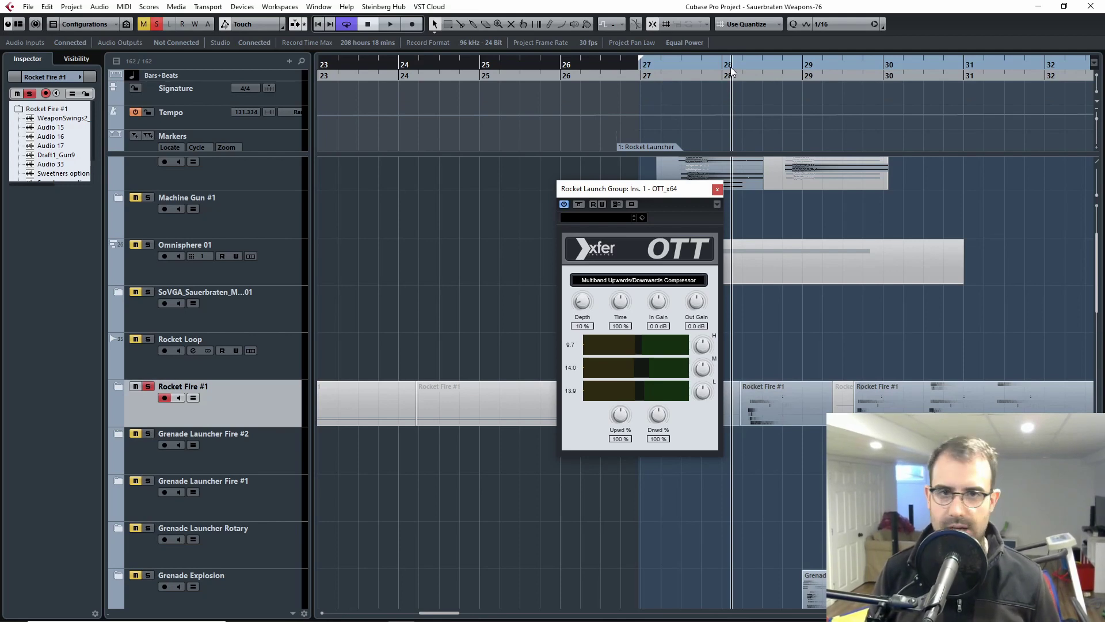
click(719, 191)
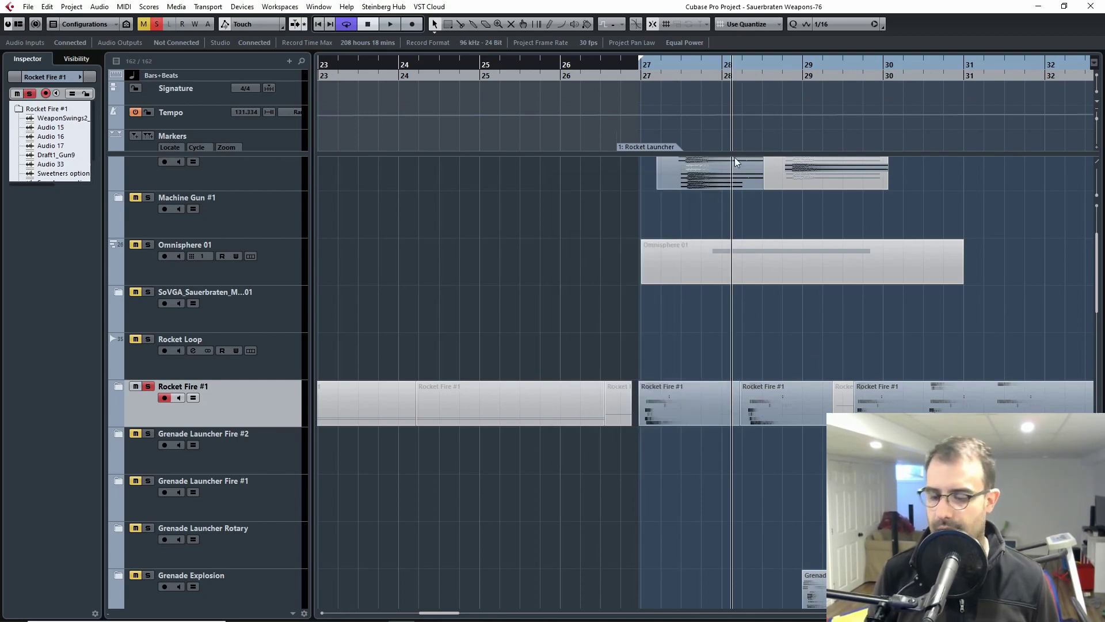
key(F3)
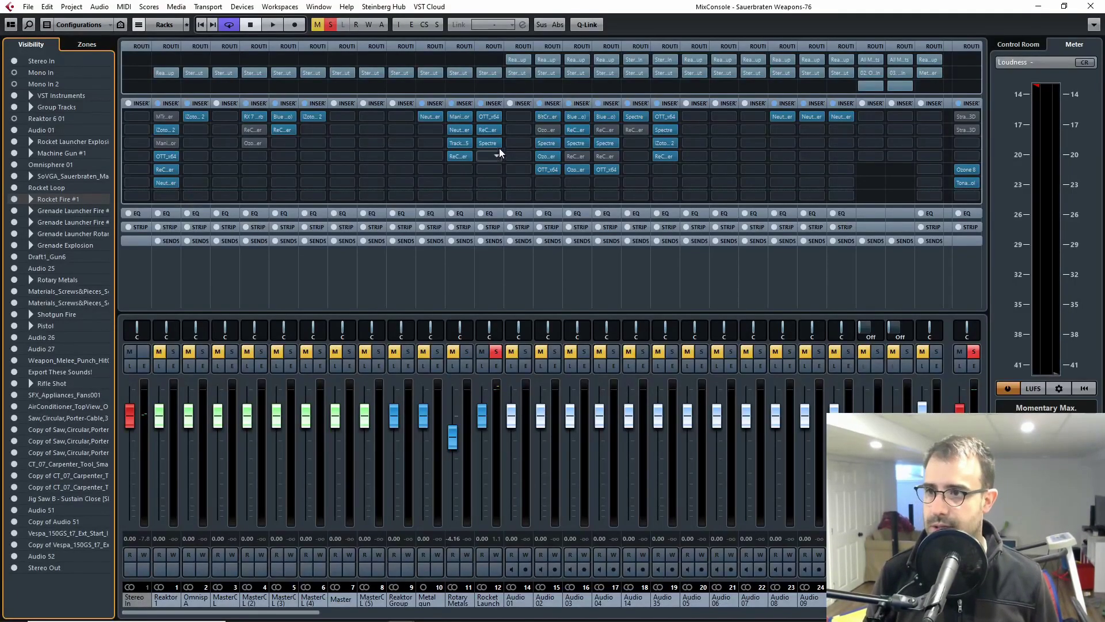
click(496, 167)
text(eq)
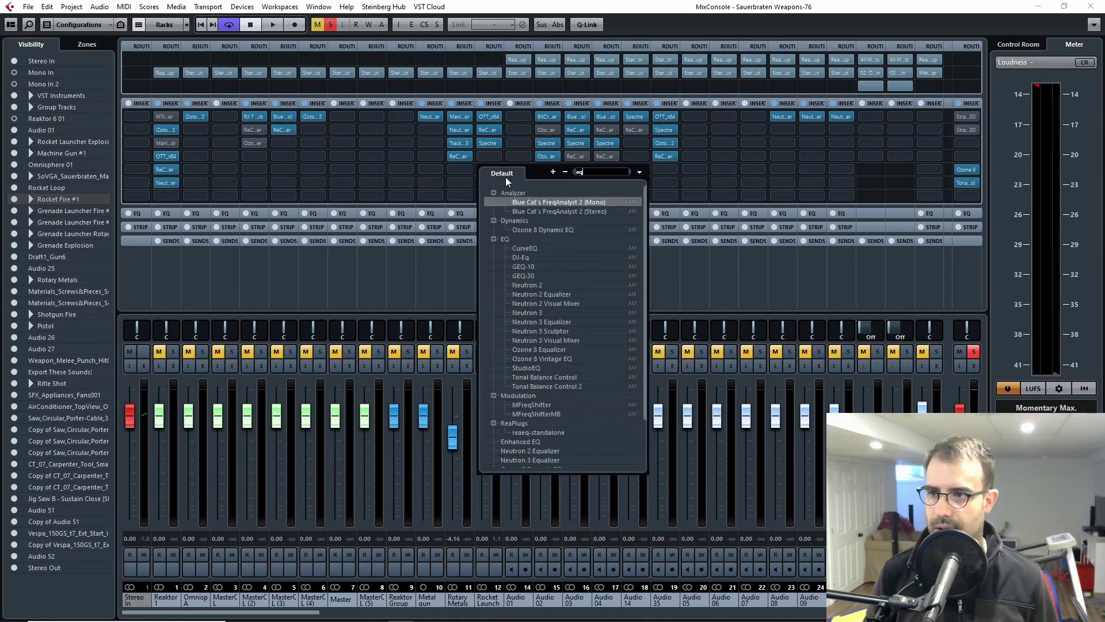
key(Escape)
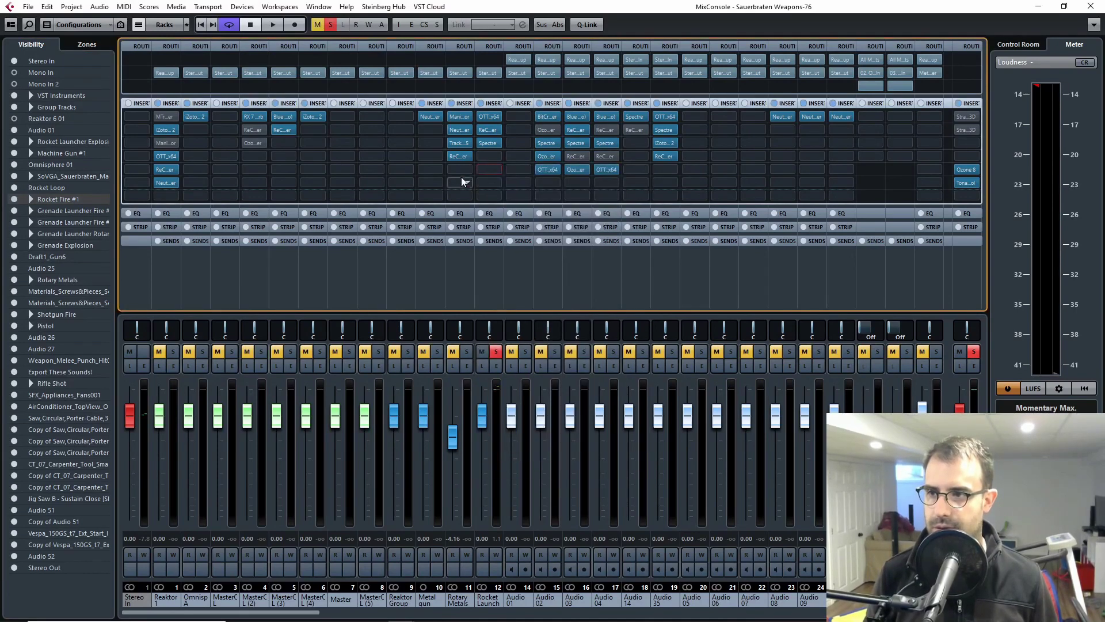
- Insert MTransformer in the fifth insert slot of the Rocket Launch group
click(496, 161)
text(mtrans)
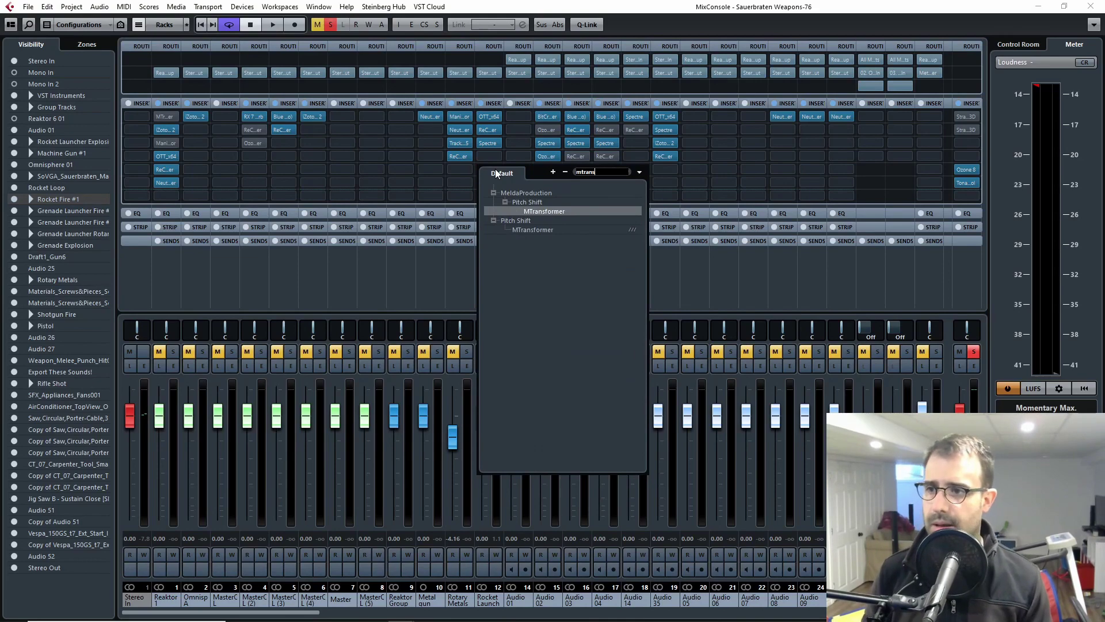
key(Return)
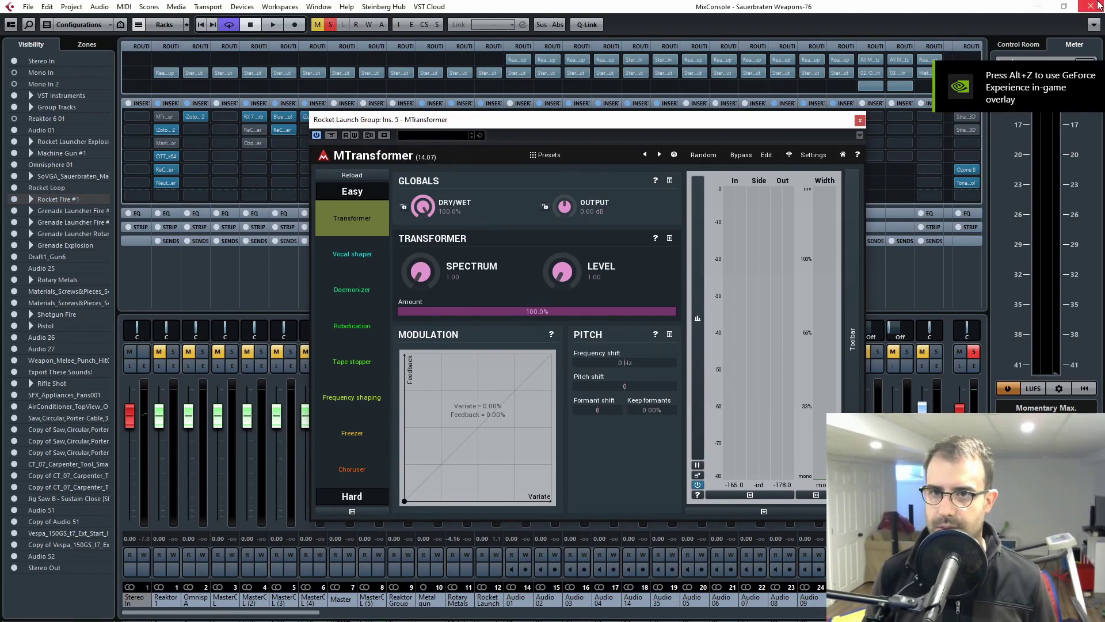
- Return to the project window, play the looped rocket shot after bar 28, and switch MTransformer to the Vocal shaper device
key(F3)
drag(712, 128, 563, 132)
drag(641, 124, 884, 142)
key(space)
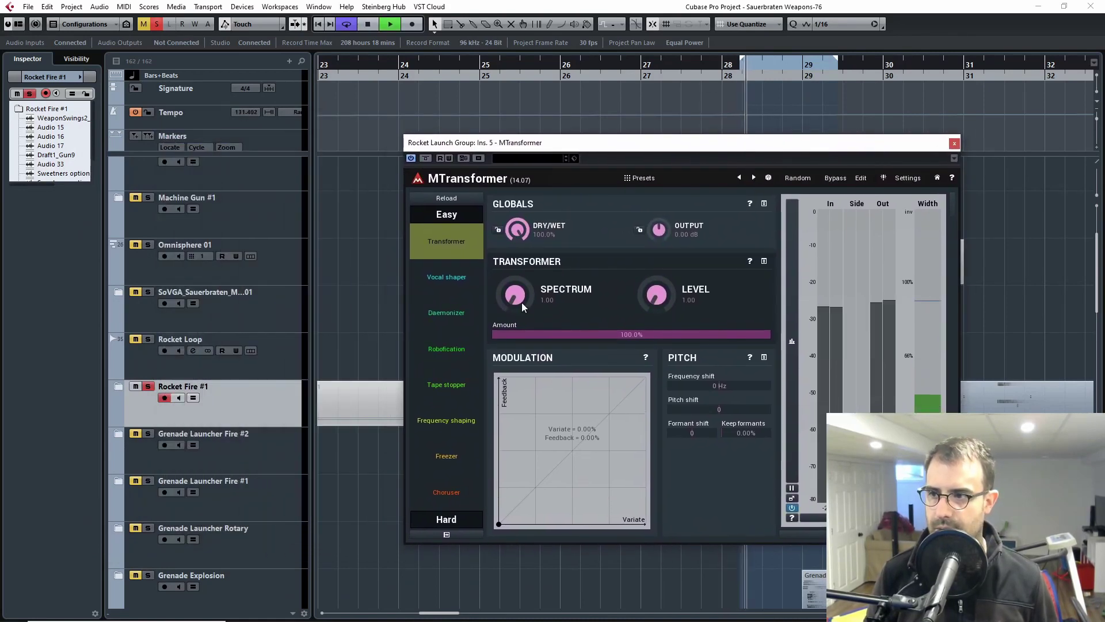
click(450, 278)
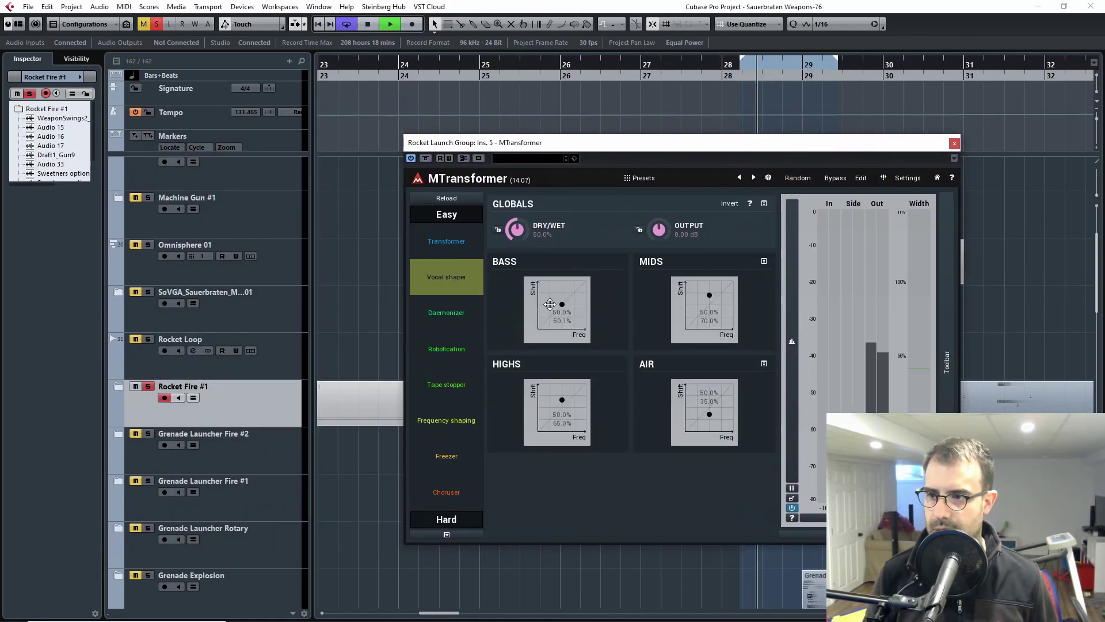
- Reshape the Vocal shaper bands: Bass to 3.5/100 %, Mids to 100/24 %, Air to 0/99 % and Highs to 100/12 % (Freq/Shift)
drag(561, 304, 539, 281)
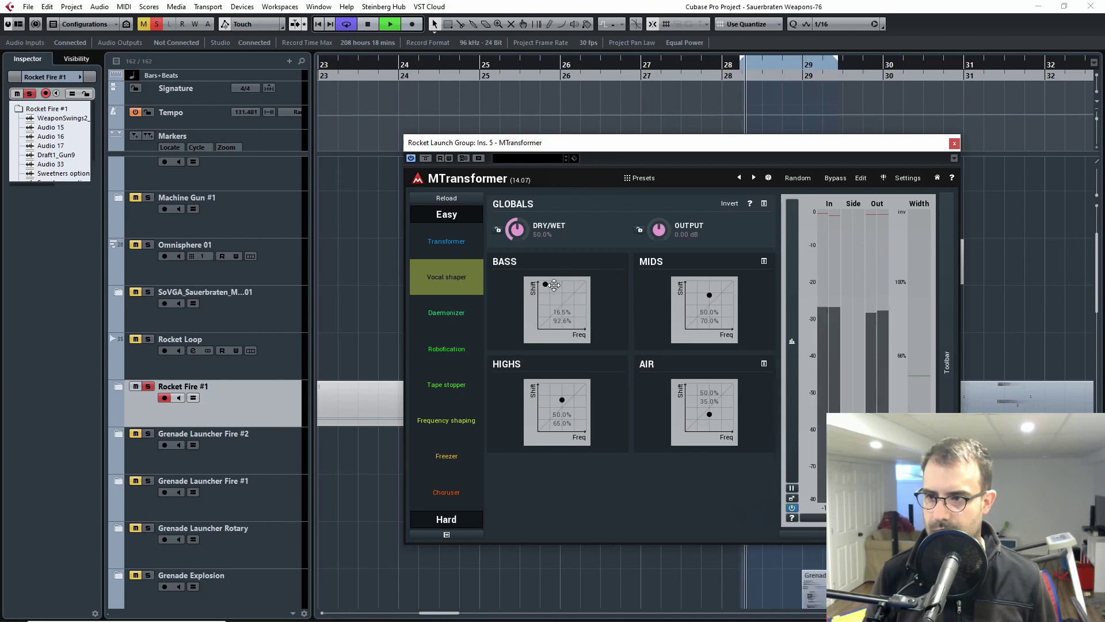
drag(709, 296, 733, 316)
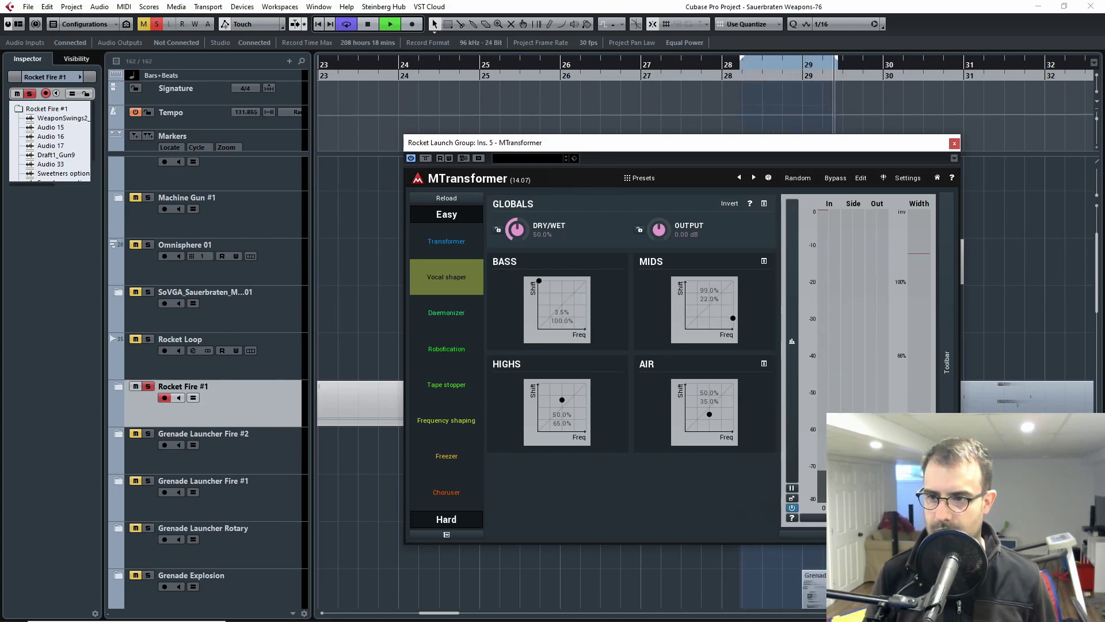
drag(709, 414, 685, 383)
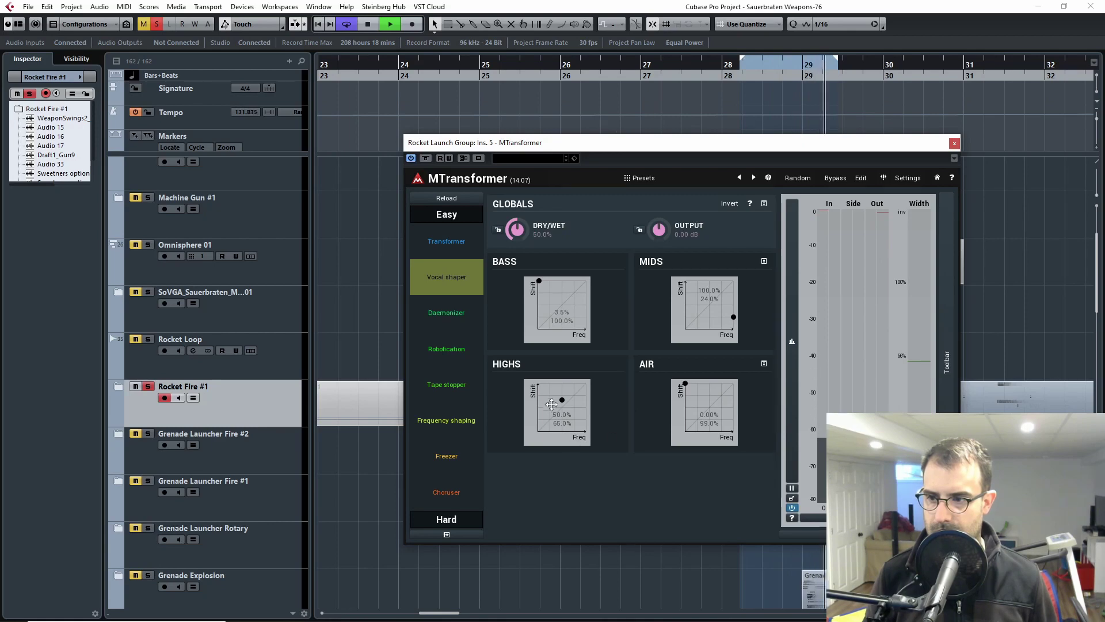
drag(561, 399, 586, 425)
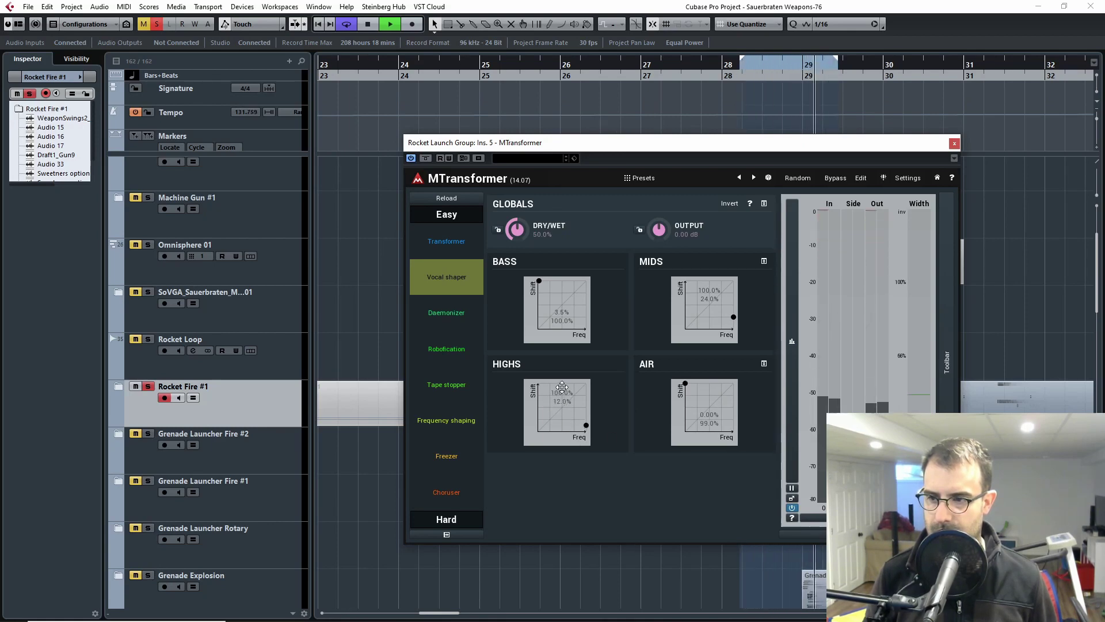
- Compare the looped rocket shot with MTransformer bypassed and active, and stop playback
key(space)
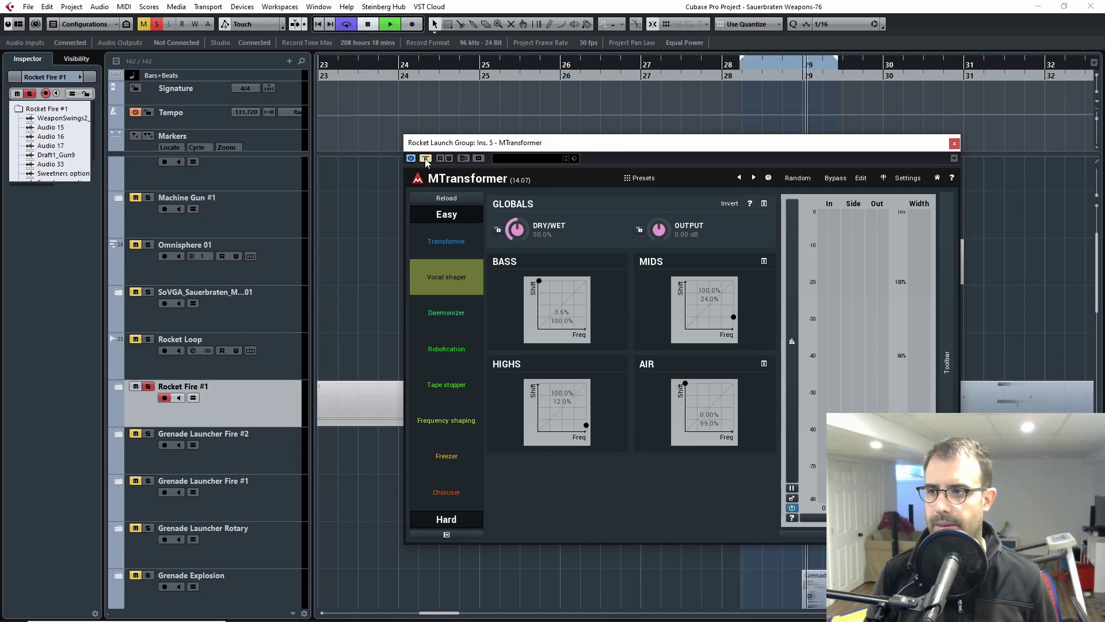
key(space)
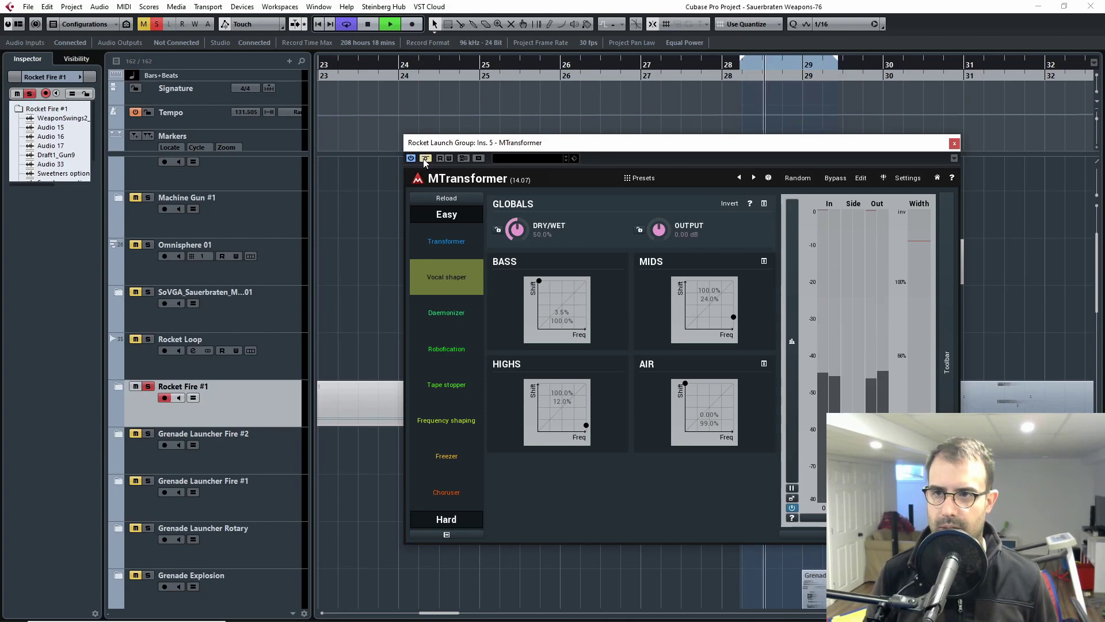
key(space)
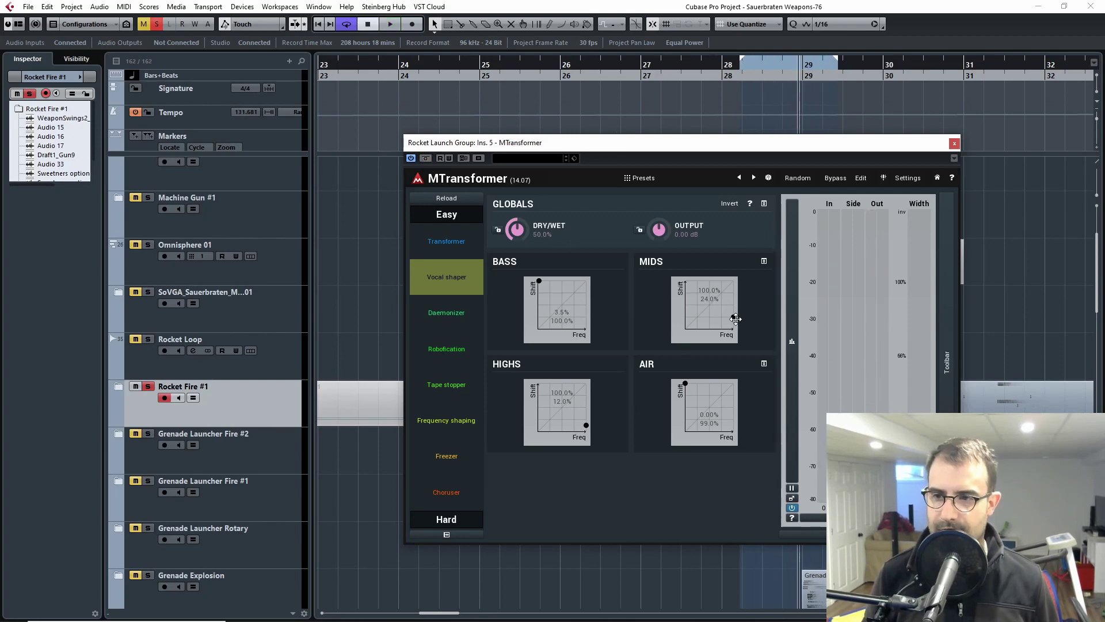
- Switch MTransformer to the Daemonizer device and place the playhead just after bar 28
click(446, 312)
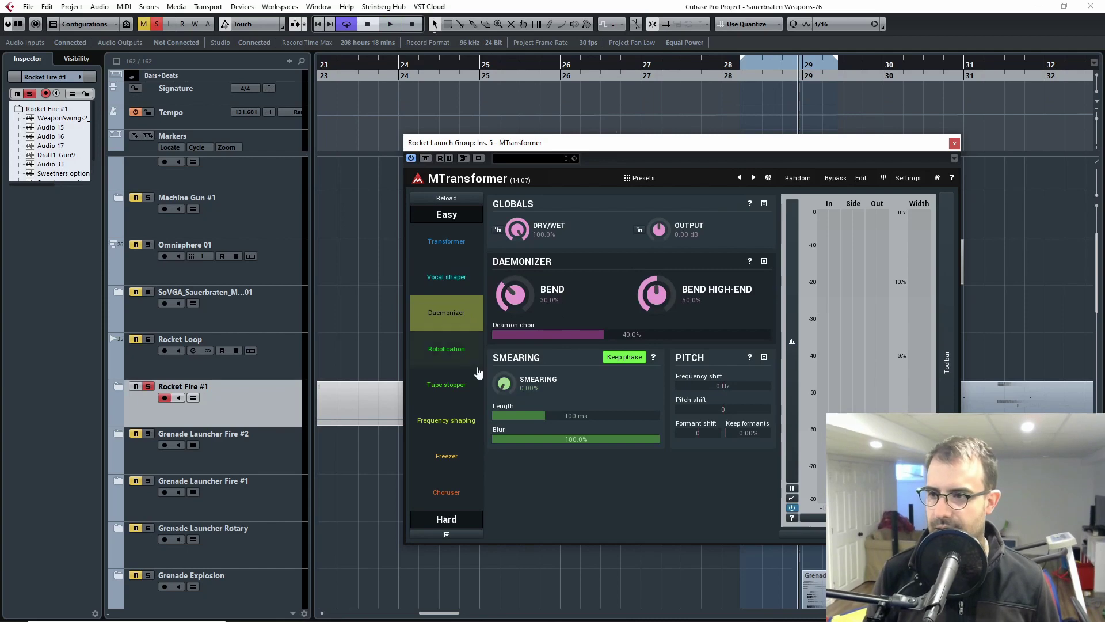
click(738, 66)
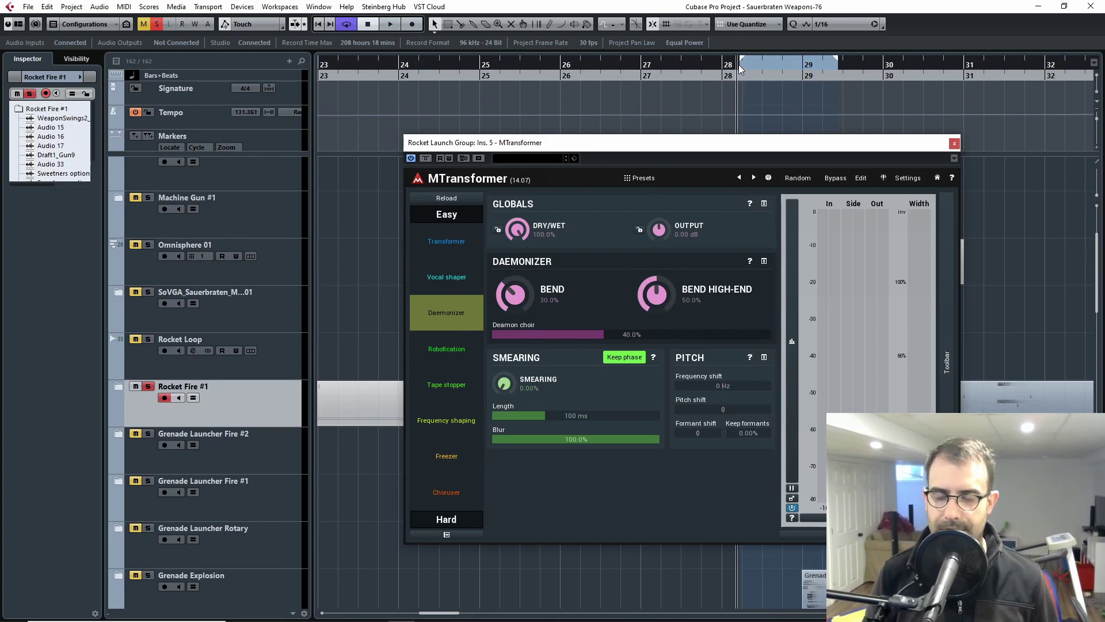
click(444, 277)
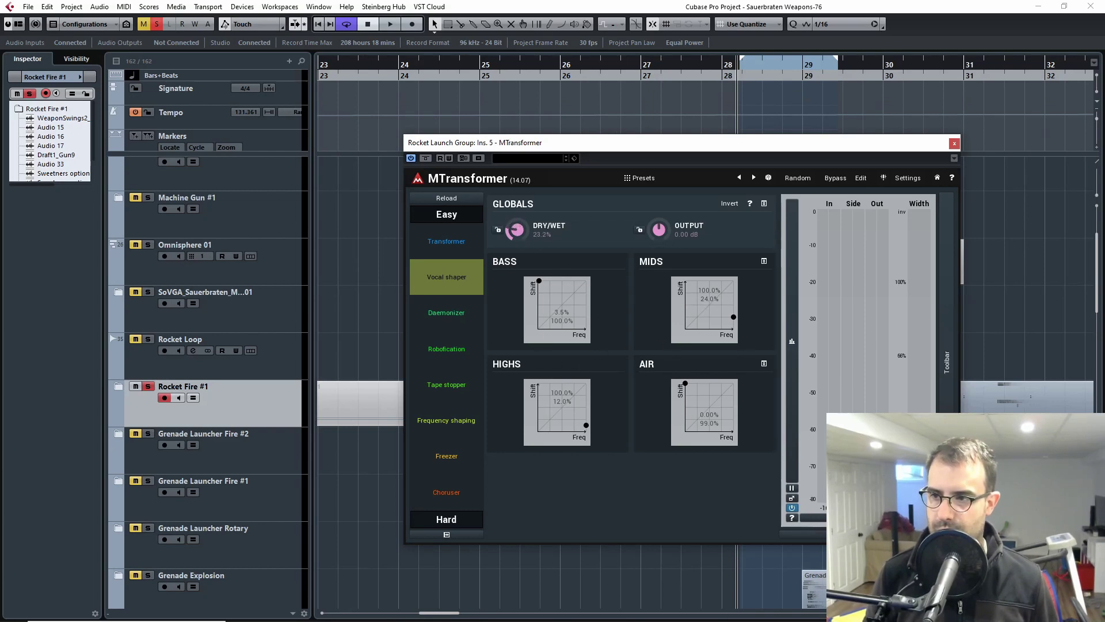
click(452, 314)
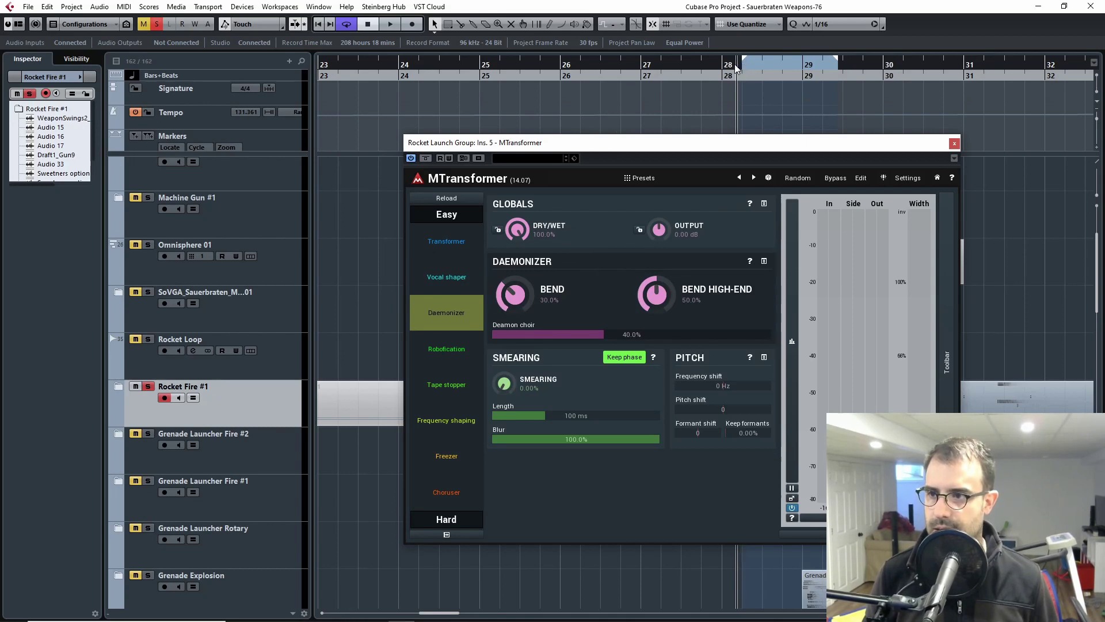
- While the rocket shot plays, set Daemonizer's Bend to -1.2 %, Bend High-End to 68.8 % and Dry/Wet to 42.8 %
key(space)
drag(516, 318, 516, 362)
drag(655, 294, 655, 279)
drag(514, 295, 514, 270)
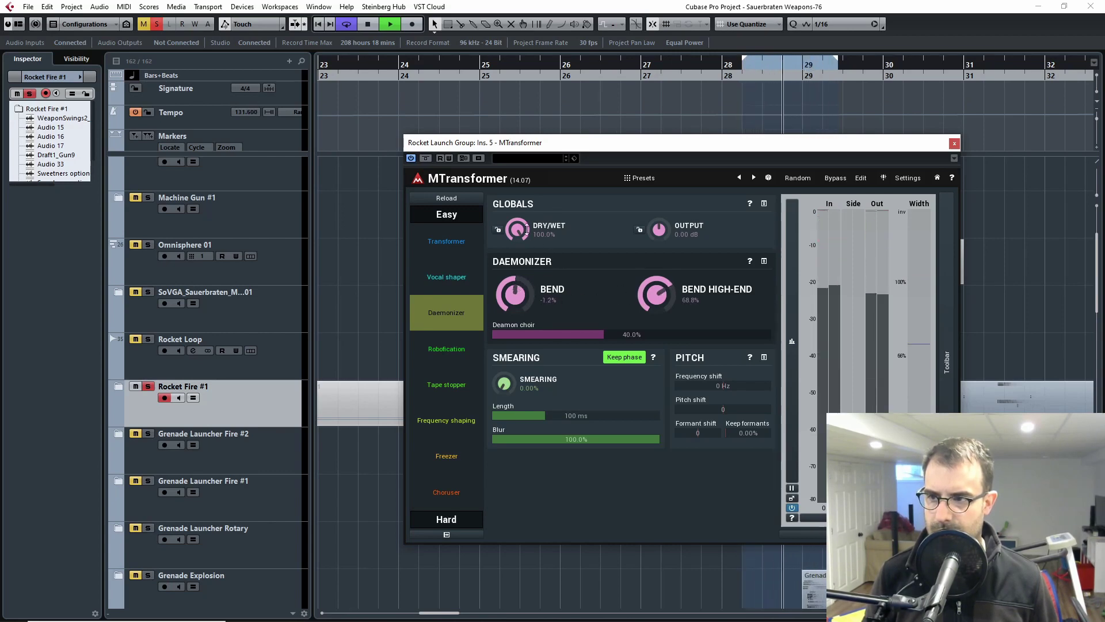
drag(526, 229, 512, 214)
key(space)
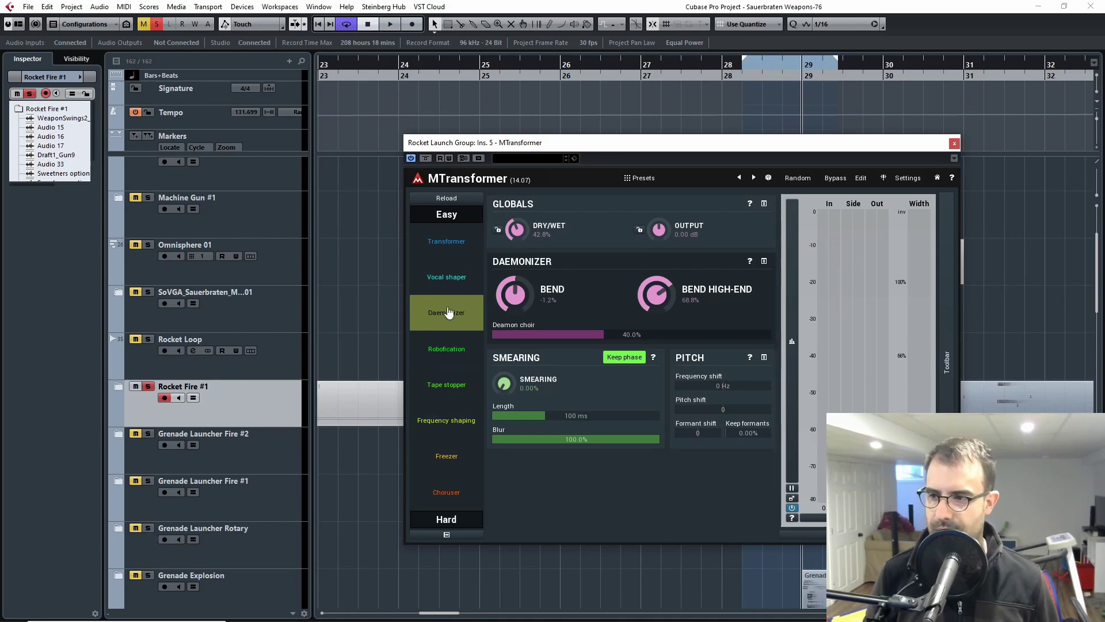
- Switch MTransformer to the Freezer device and close the plug-in window
click(461, 452)
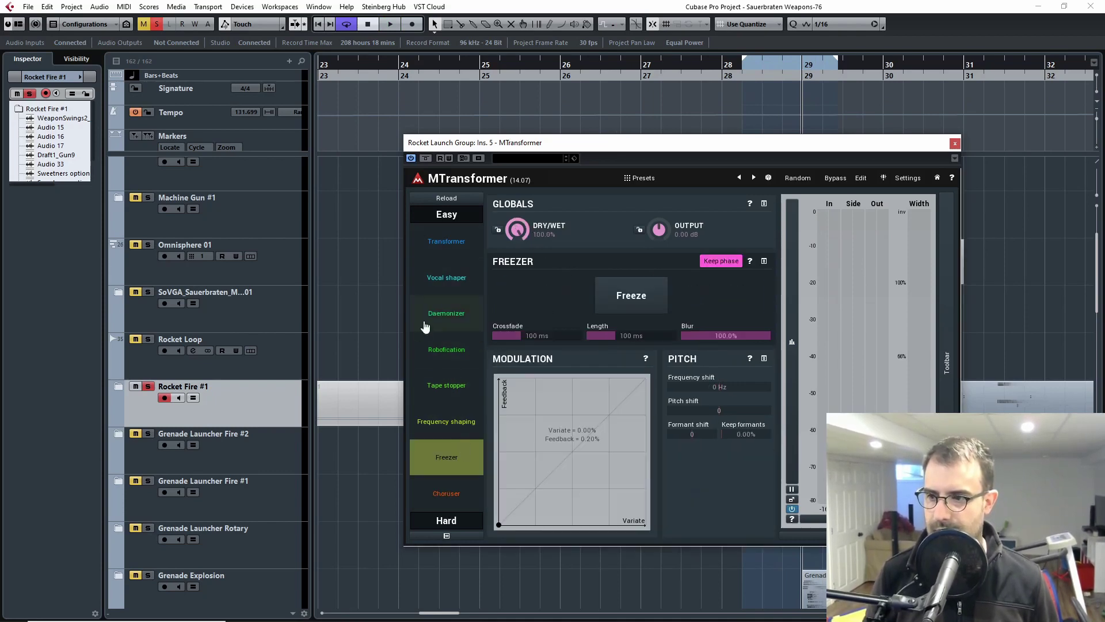
click(955, 142)
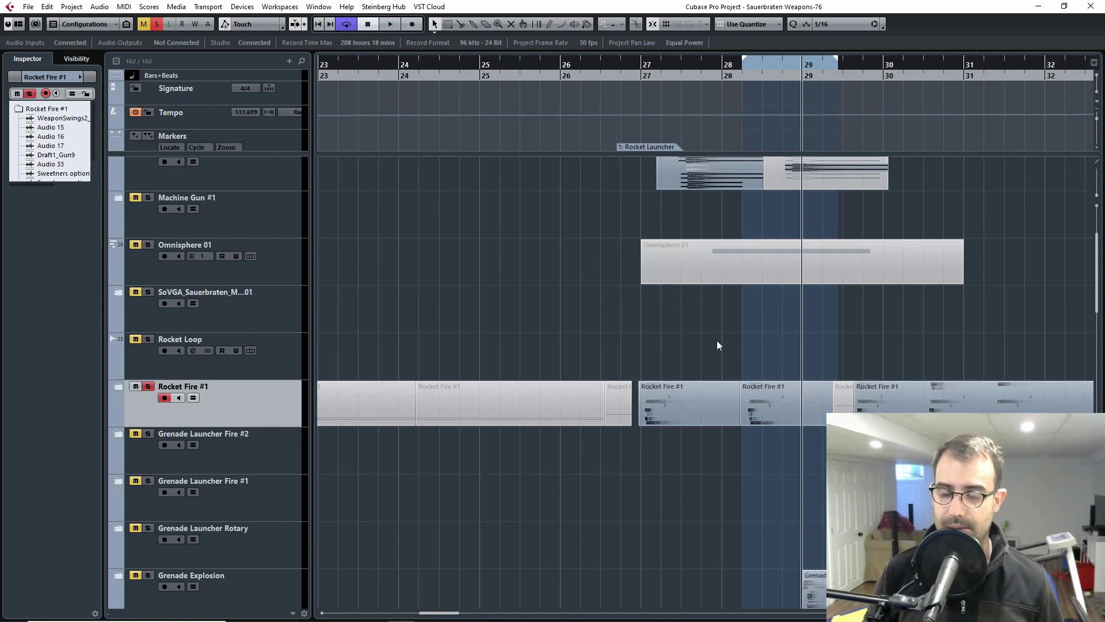
- Expand the Rocket Fire #1 folder track to show its individual layer tracks
scroll(757, 368, down, 4)
scroll(765, 380, up, 5)
key(h)
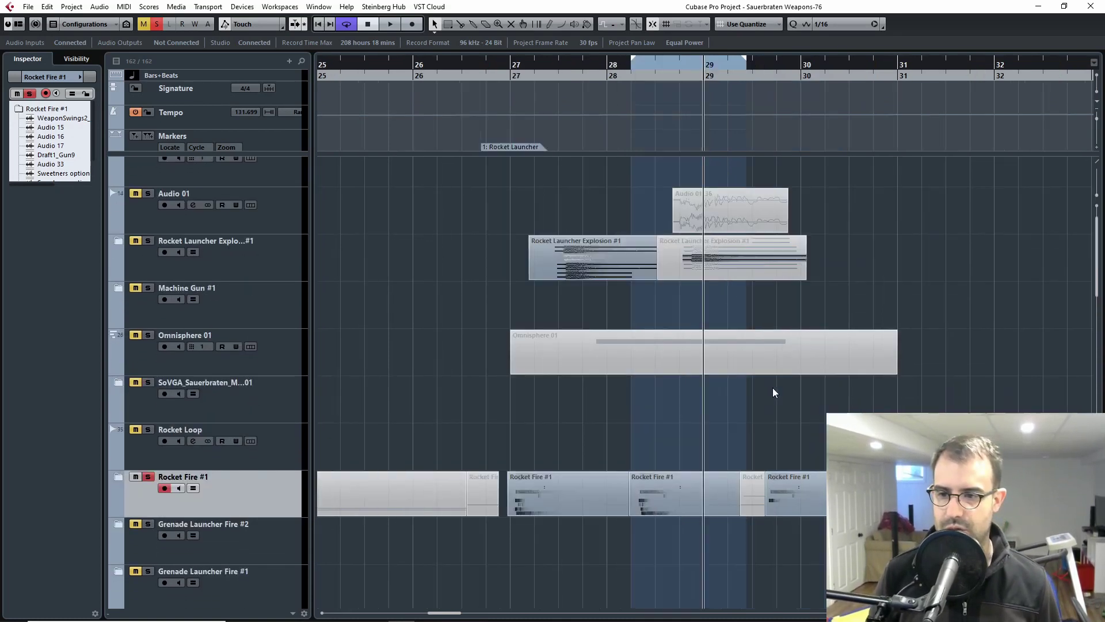
key(h)
scroll(773, 388, down, 4)
click(116, 296)
scroll(585, 408, down, 3)
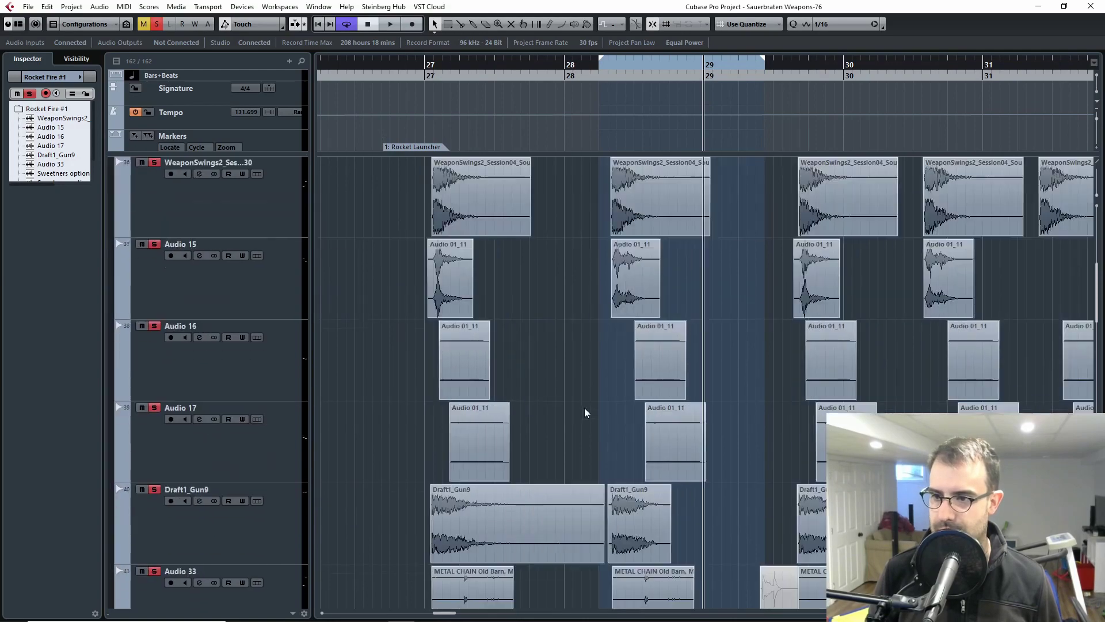
- Examine the layer clips inside Rocket Fire #1 around bars 28 and 29, from the weapon swing track down to Audio 34
key(g)
key(g)
key(h)
key(h)
key(h)
key(h)
key(h)
scroll(633, 409, up, 6)
scroll(634, 409, down, 6)
key(h)
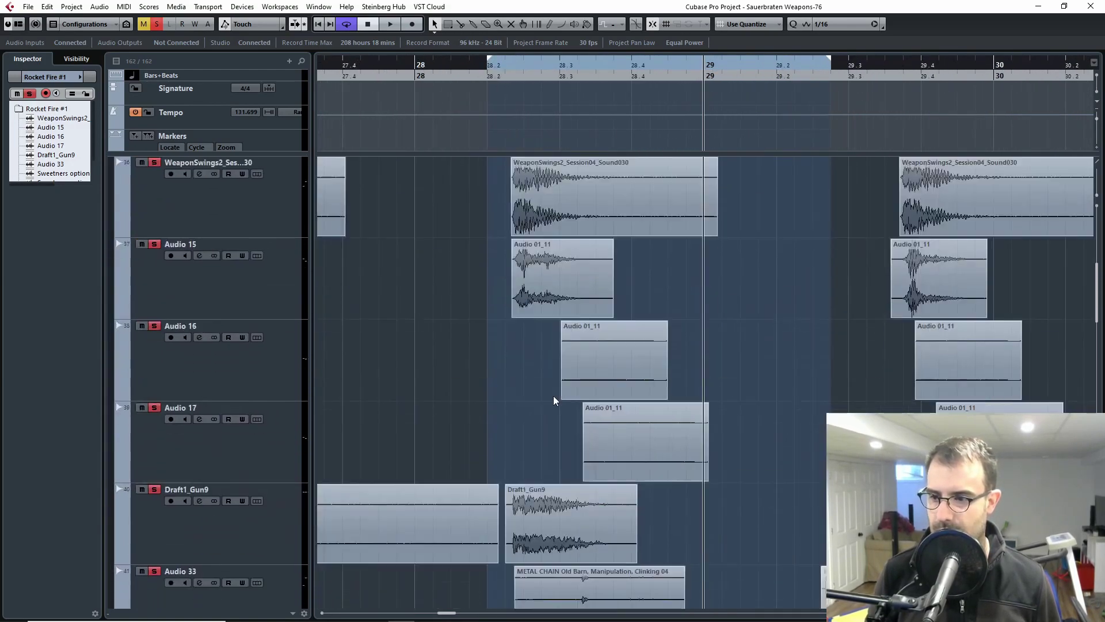
scroll(554, 395, up, 3)
key(h)
key(g)
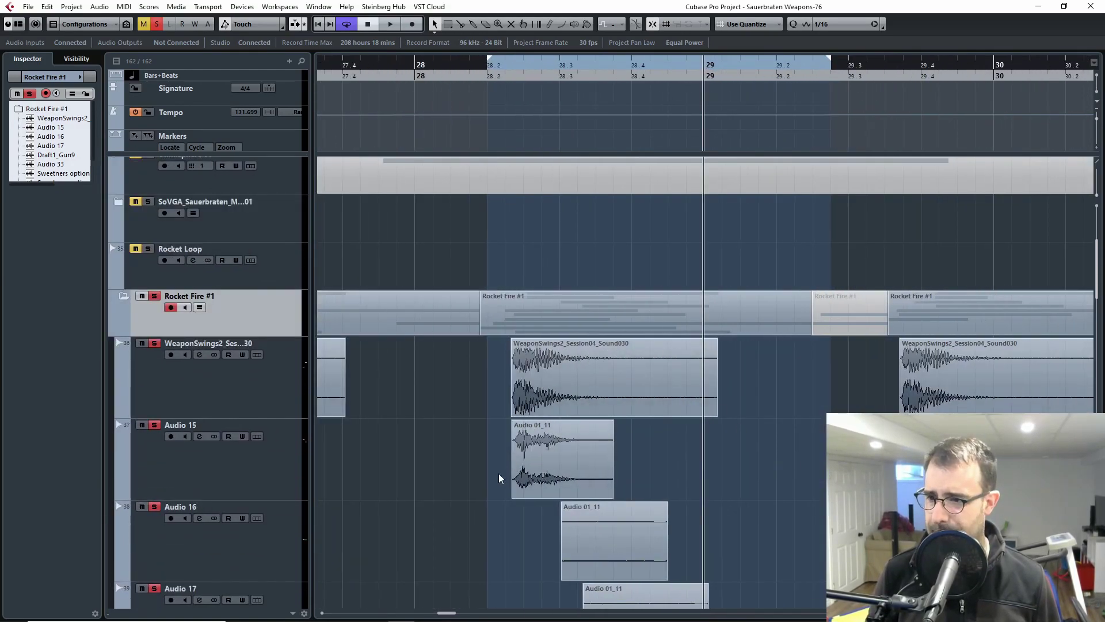
scroll(496, 475, down, 2)
key(g)
key(h)
key(h)
key(g)
scroll(547, 434, down, 5)
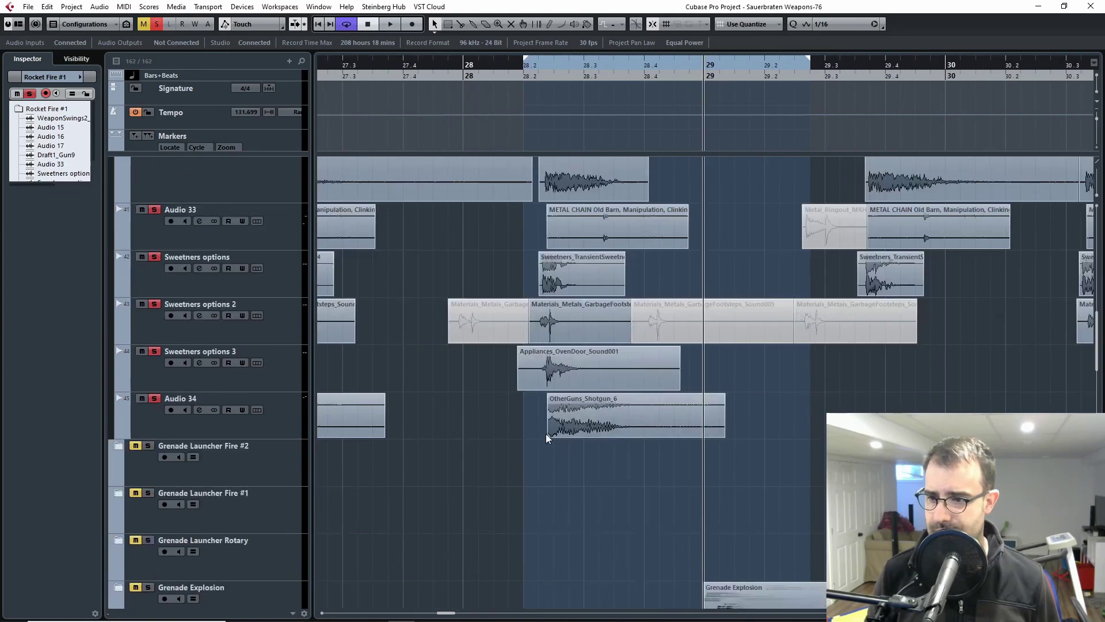
scroll(565, 434, down, 1)
scroll(564, 435, up, 1)
scroll(574, 451, up, 2)
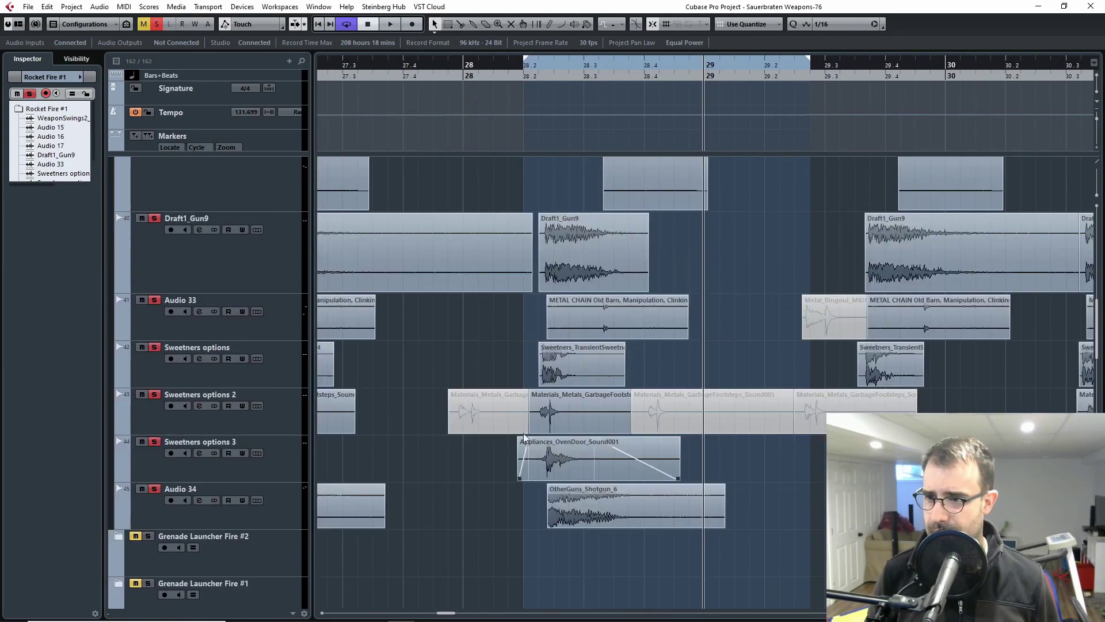
- Solo the Sweetners options track instead of the Rocket Fire #1 folder and audition its transient clip just after bar 28
scroll(150, 248, up, 3)
click(154, 206)
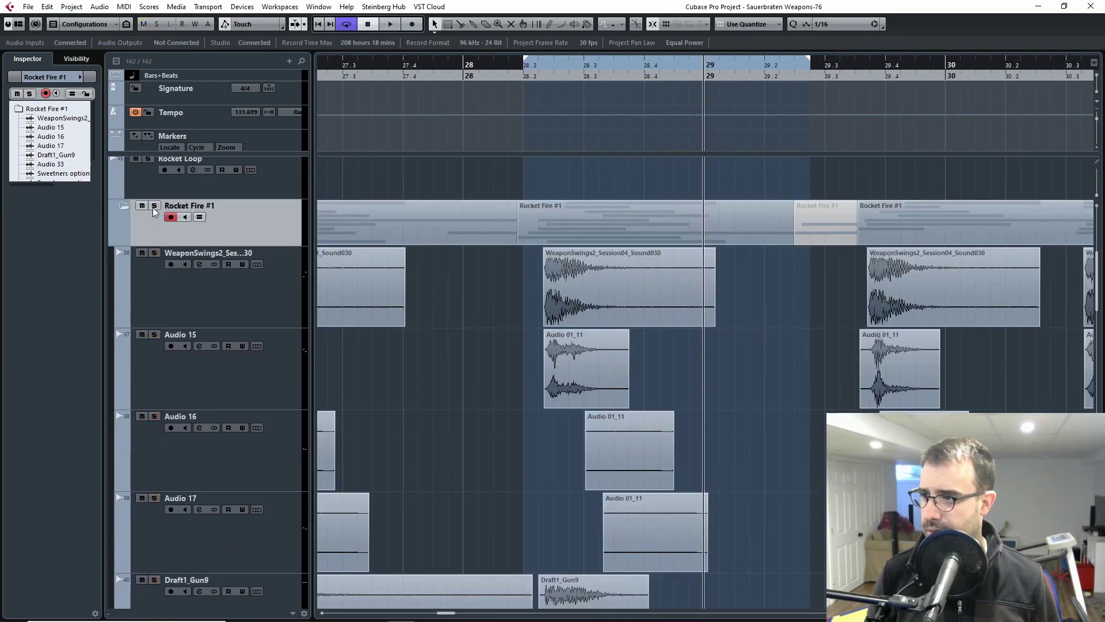
scroll(156, 216, down, 5)
click(154, 437)
scroll(175, 441, down, 1)
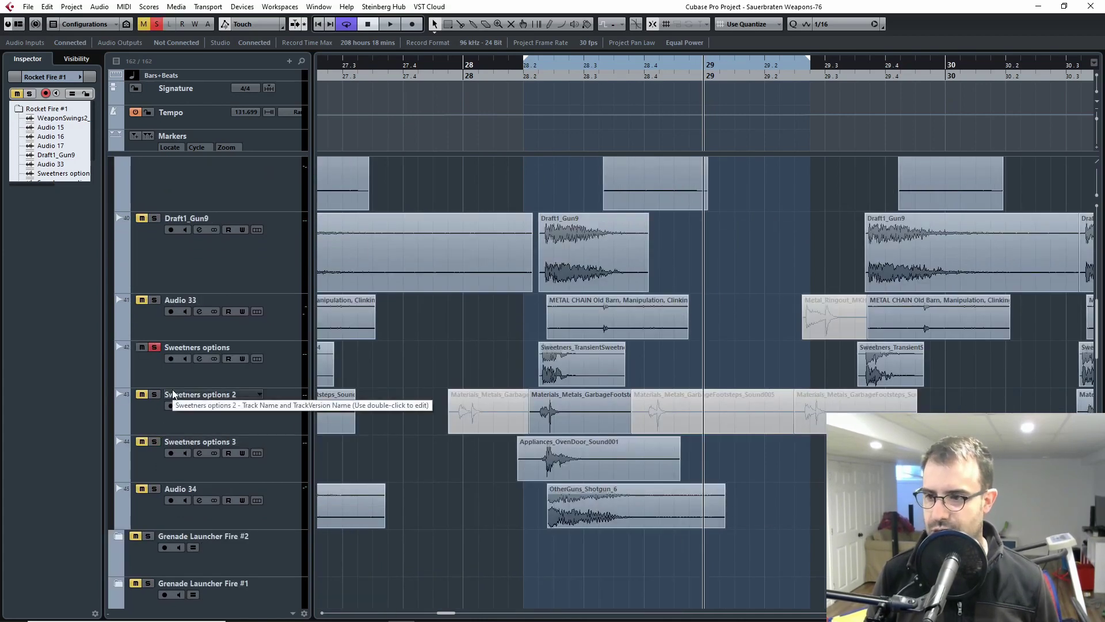
drag(545, 75, 522, 66)
key(space)
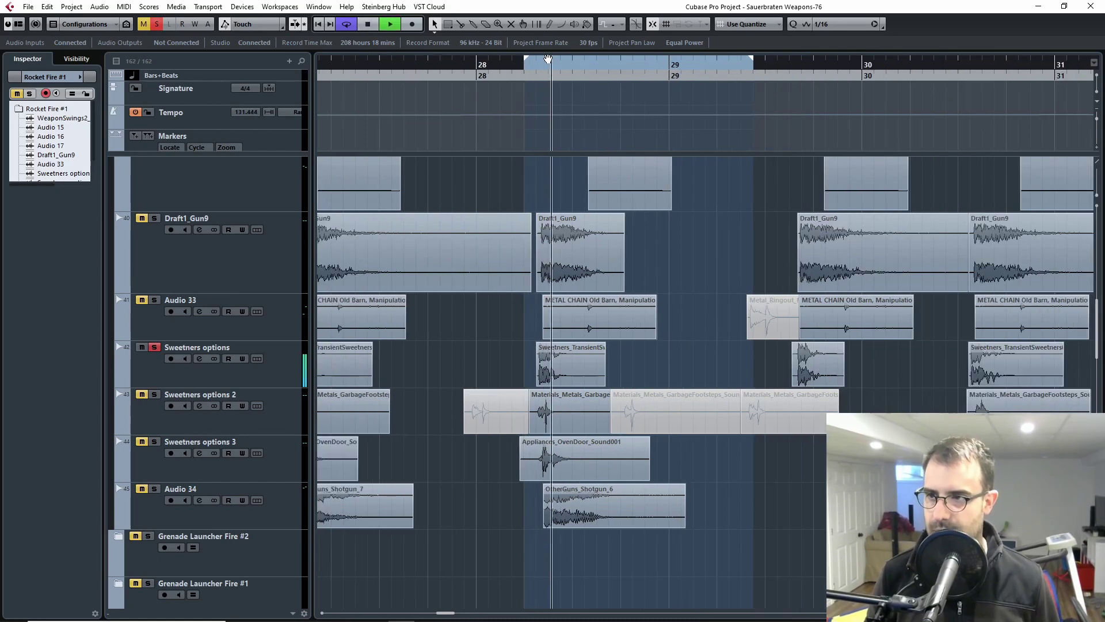
key(space)
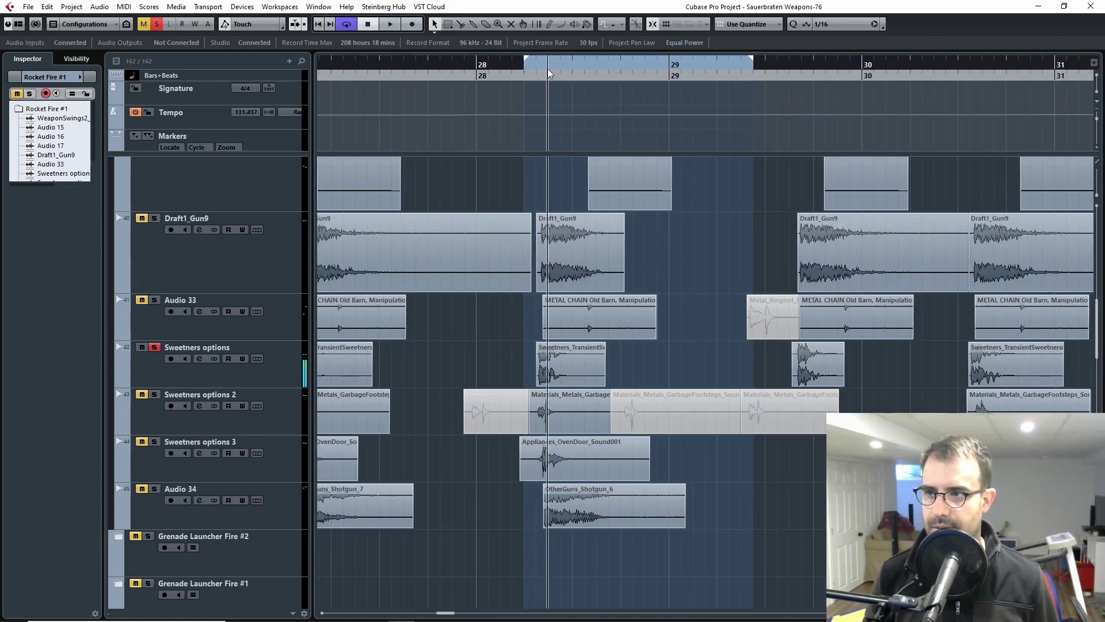
- Solo Sweetners options 2 in place of Sweetners options and audition its garbage footsteps clip just after bar 28
click(154, 394)
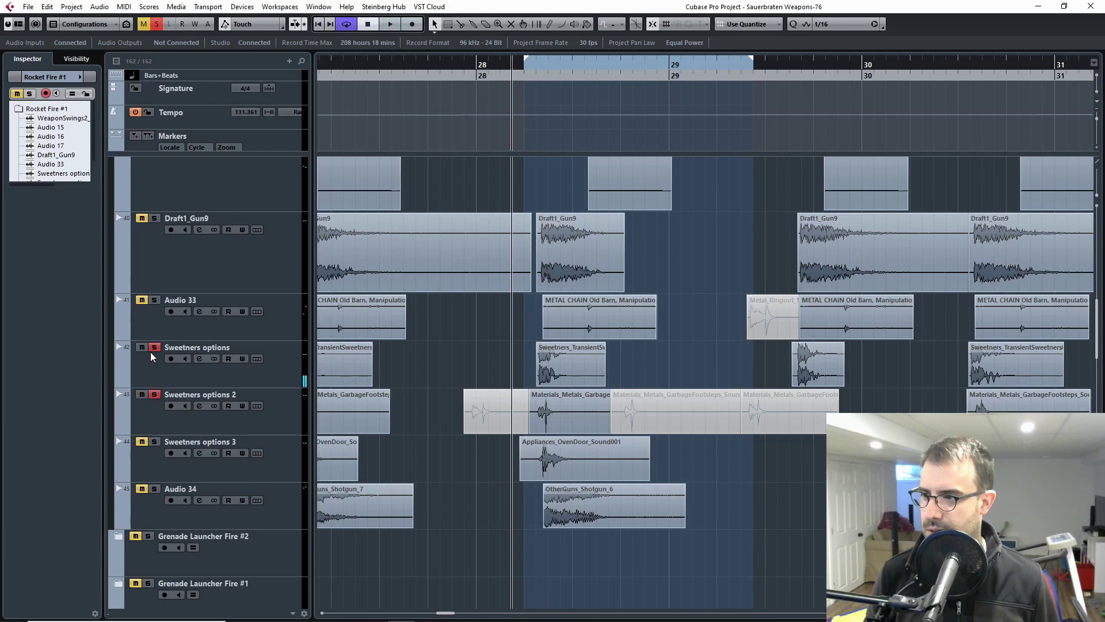
click(154, 347)
key(space)
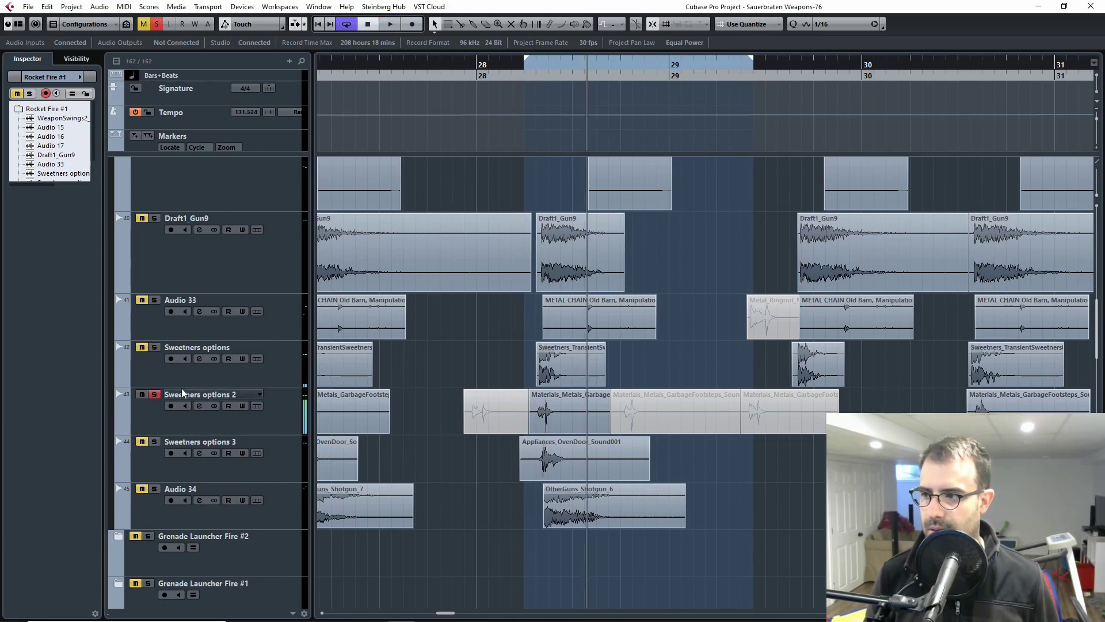
key(space)
click(547, 67)
key(space)
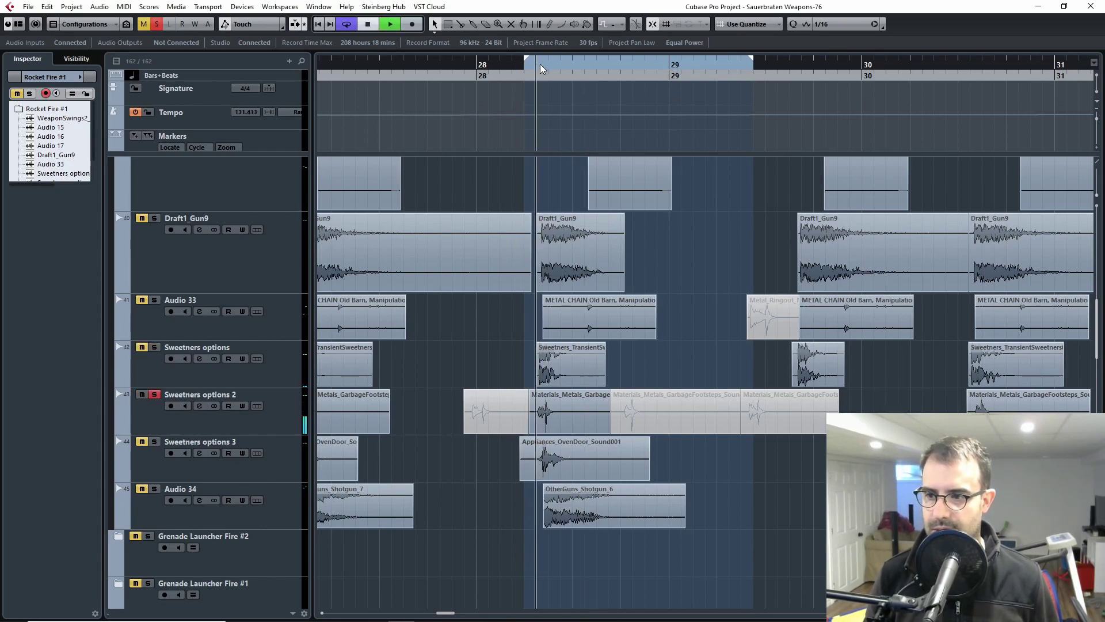
key(space)
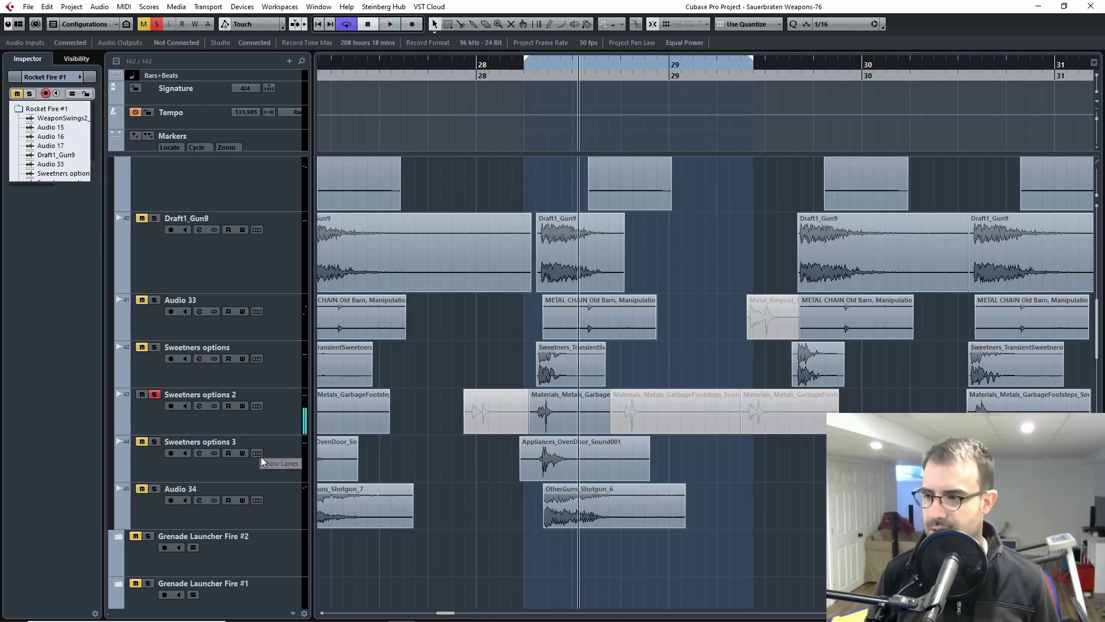
- Solo Sweetners options 3 in place of Sweetners options 2, audition its oven door clip, and clear the solo
click(155, 441)
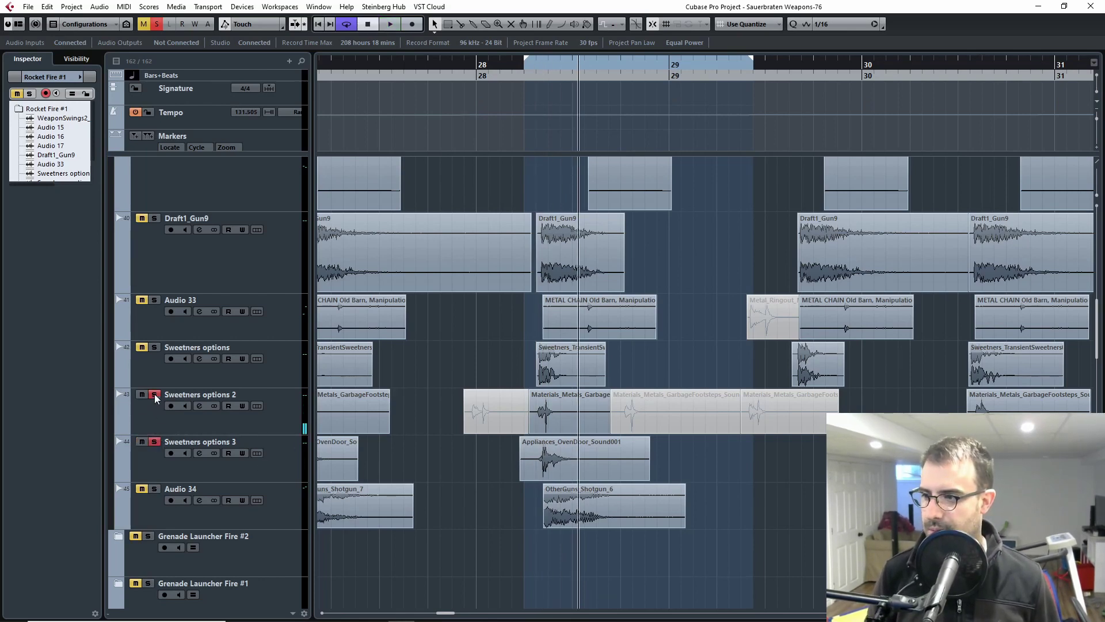
click(154, 394)
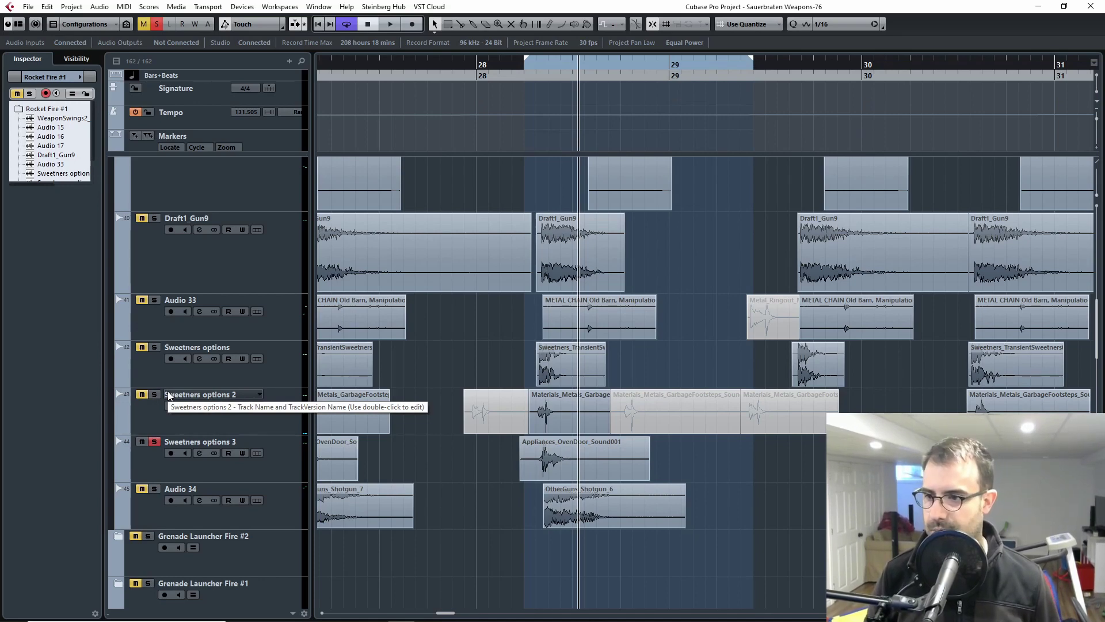
drag(544, 69, 536, 70)
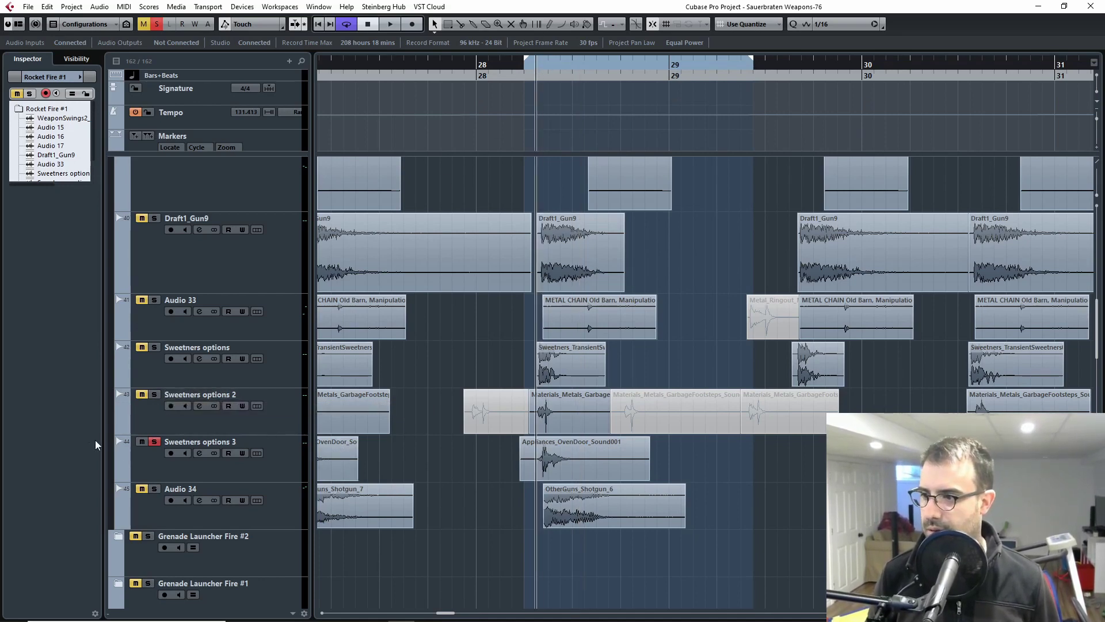
click(137, 467)
key(space)
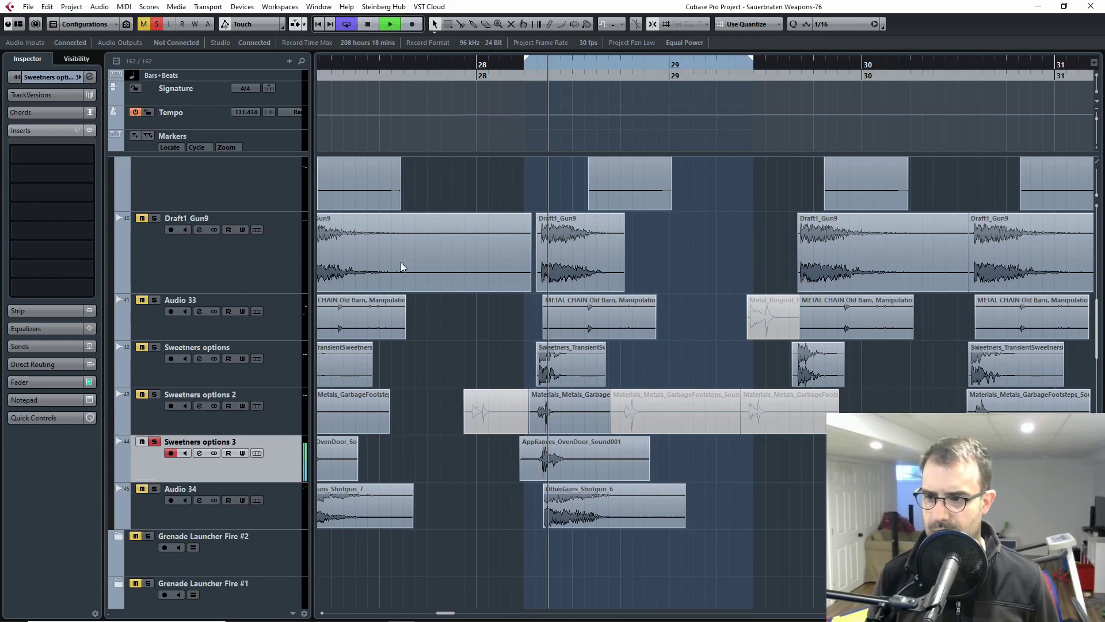
key(space)
click(536, 72)
key(space)
key(space)
click(154, 441)
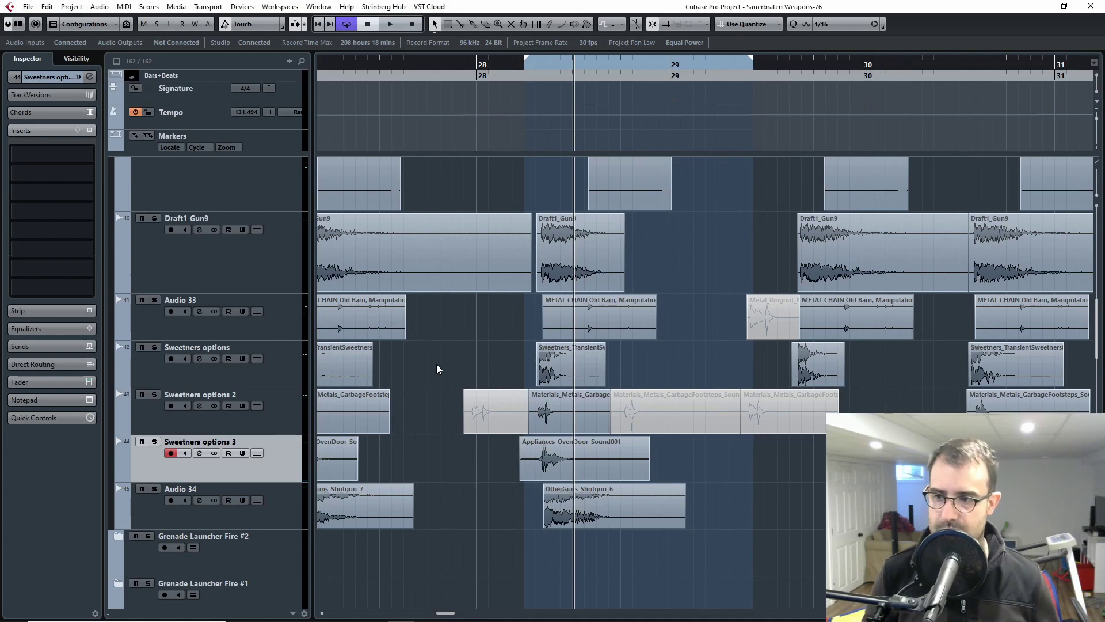
scroll(436, 288, up, 5)
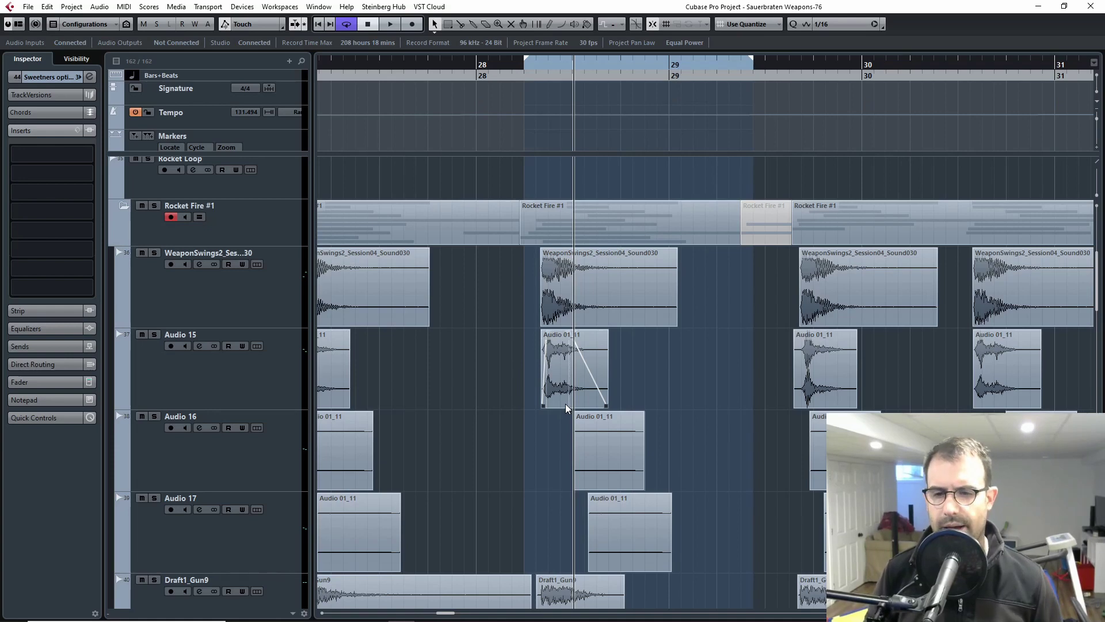
- Audition the soloed Rocket Fire #1 folder from just after bar 28 with its three Sweetners options tracks muted
scroll(566, 406, down, 5)
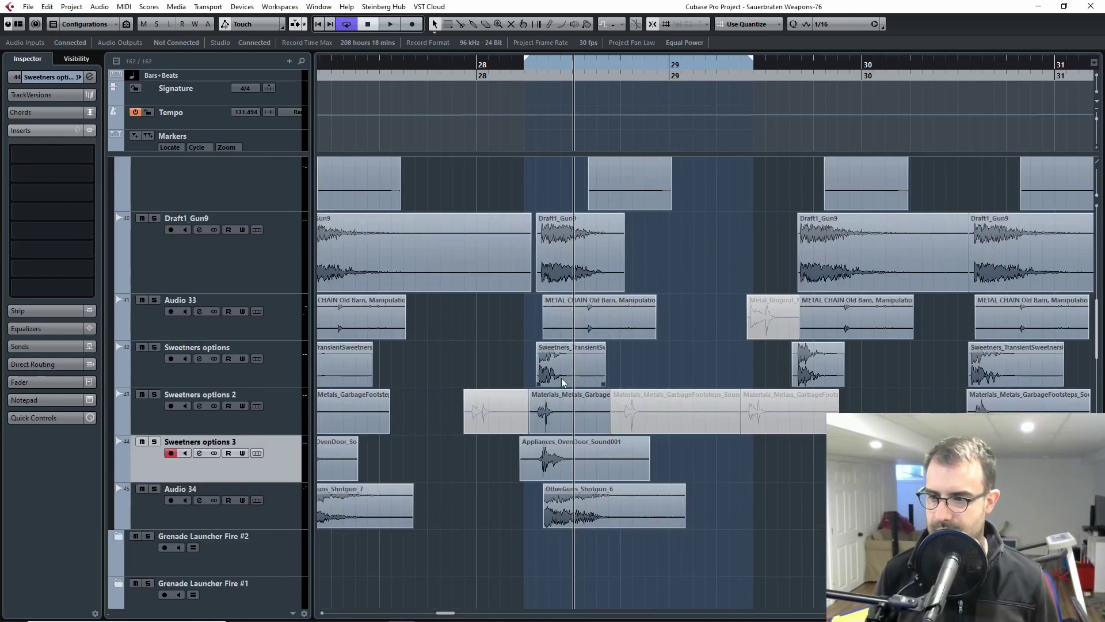
click(551, 395)
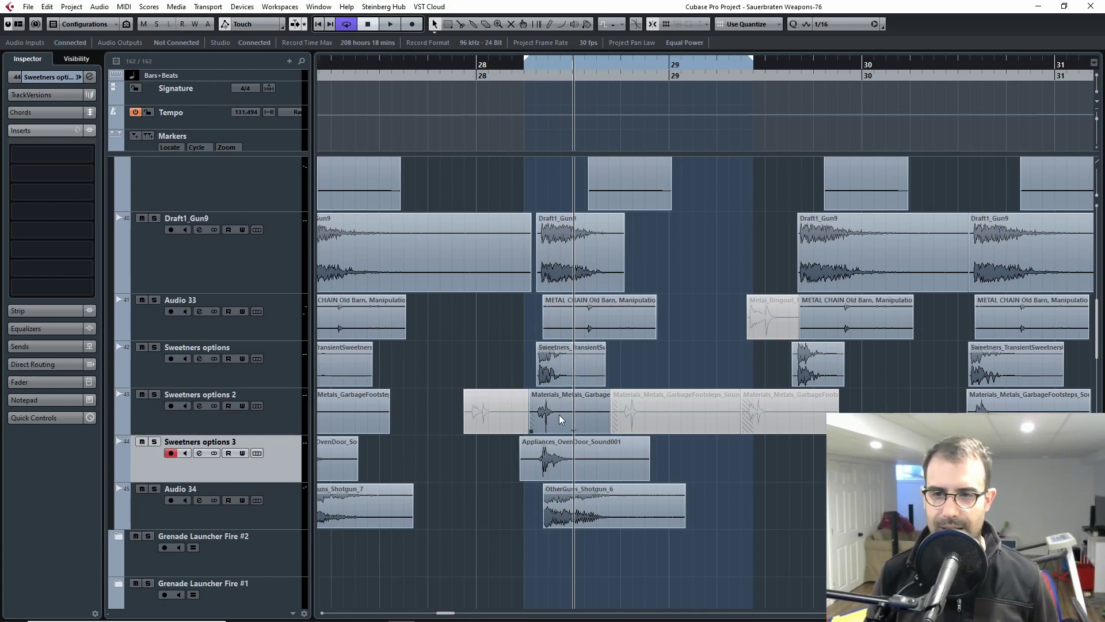
click(142, 442)
scroll(136, 390, up, 5)
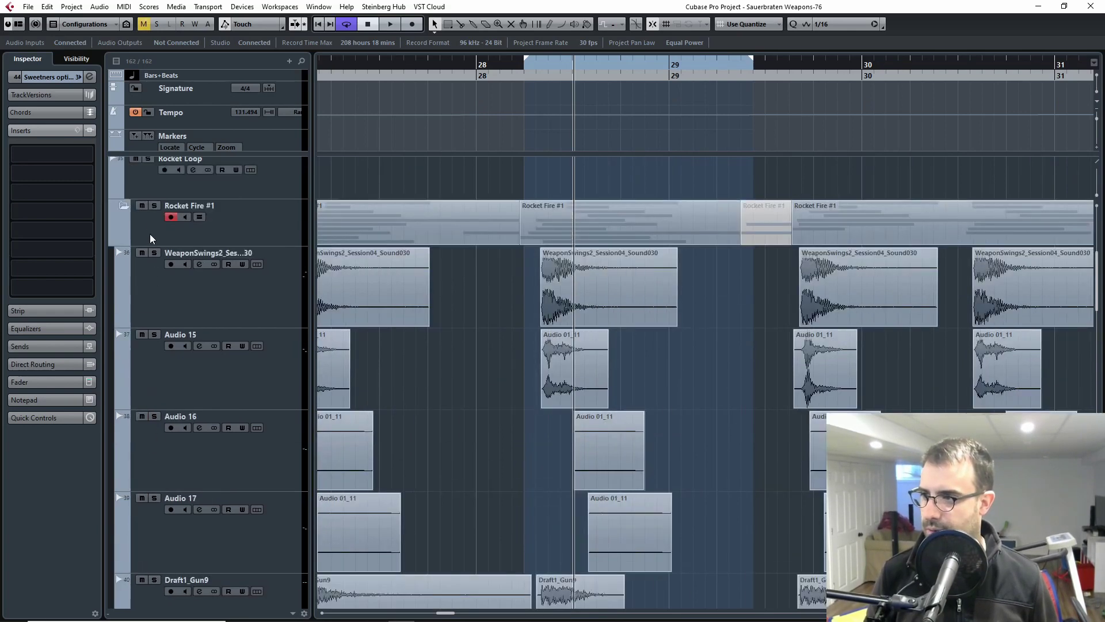
click(153, 206)
click(537, 62)
scroll(649, 407, down, 5)
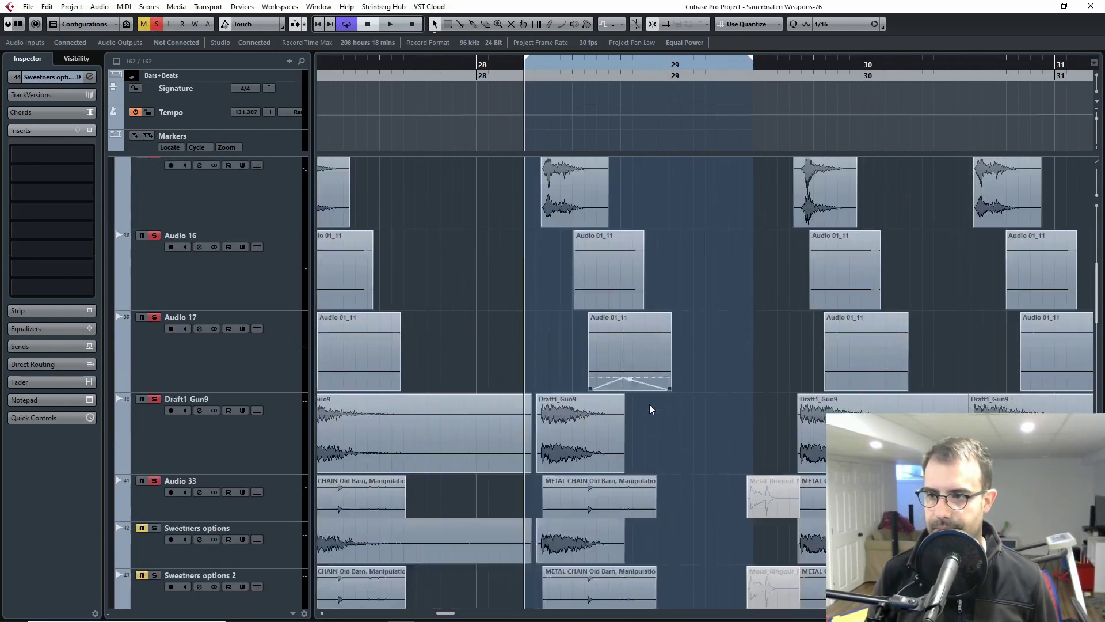
key(space)
key(space)
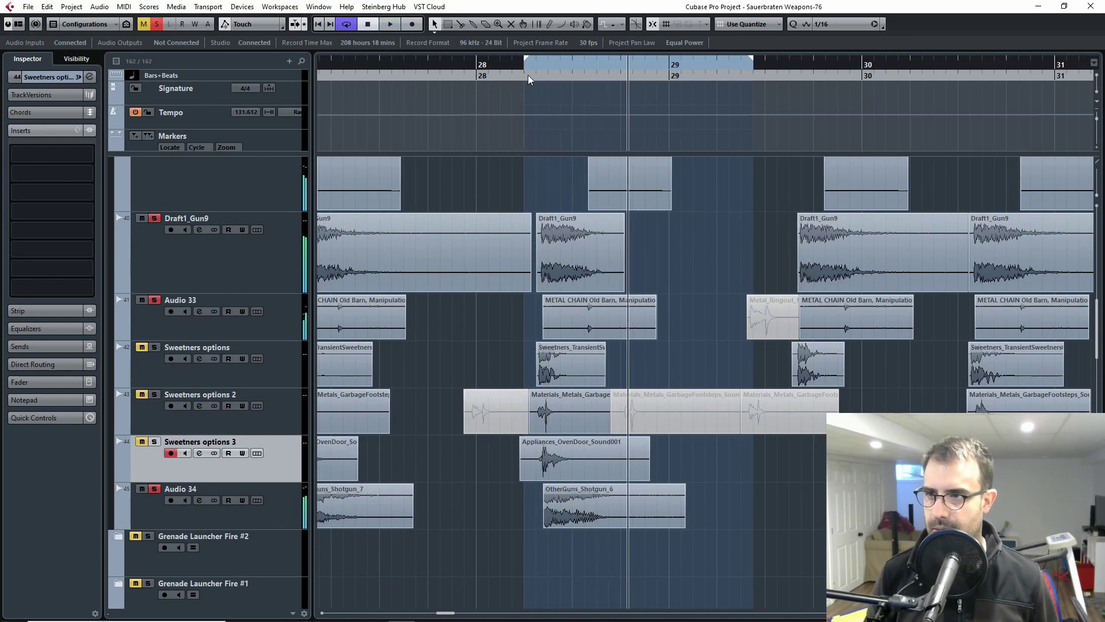
click(525, 68)
key(space)
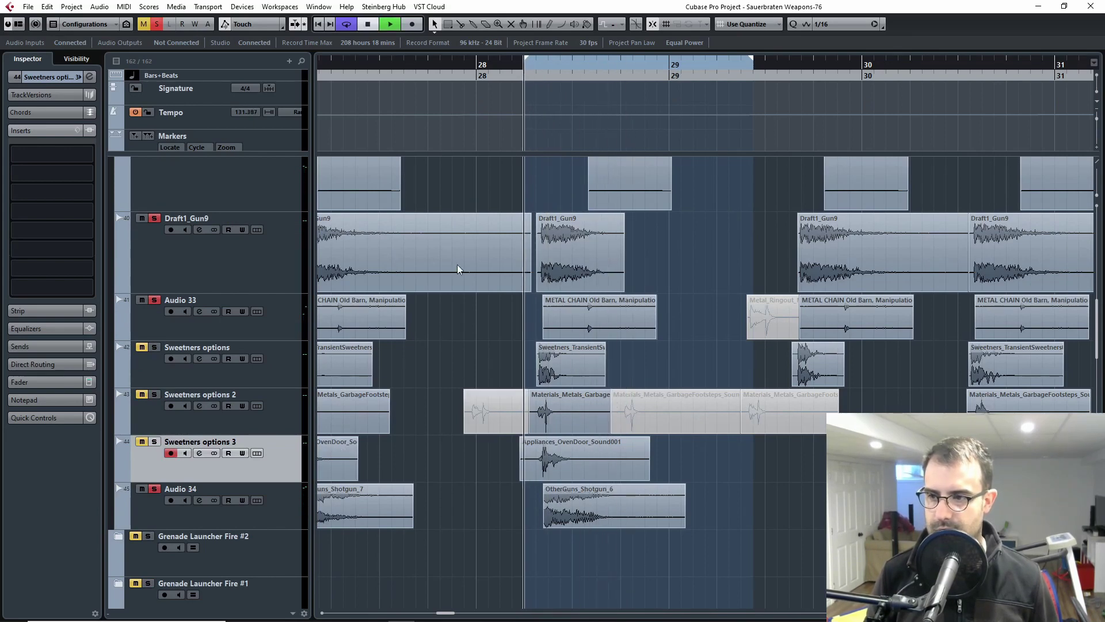
key(space)
- Add the three Sweetners options tracks back into the Rocket Fire #1 solo and audition the full sound repeatedly from just after bar 28
click(155, 347)
click(154, 394)
click(155, 442)
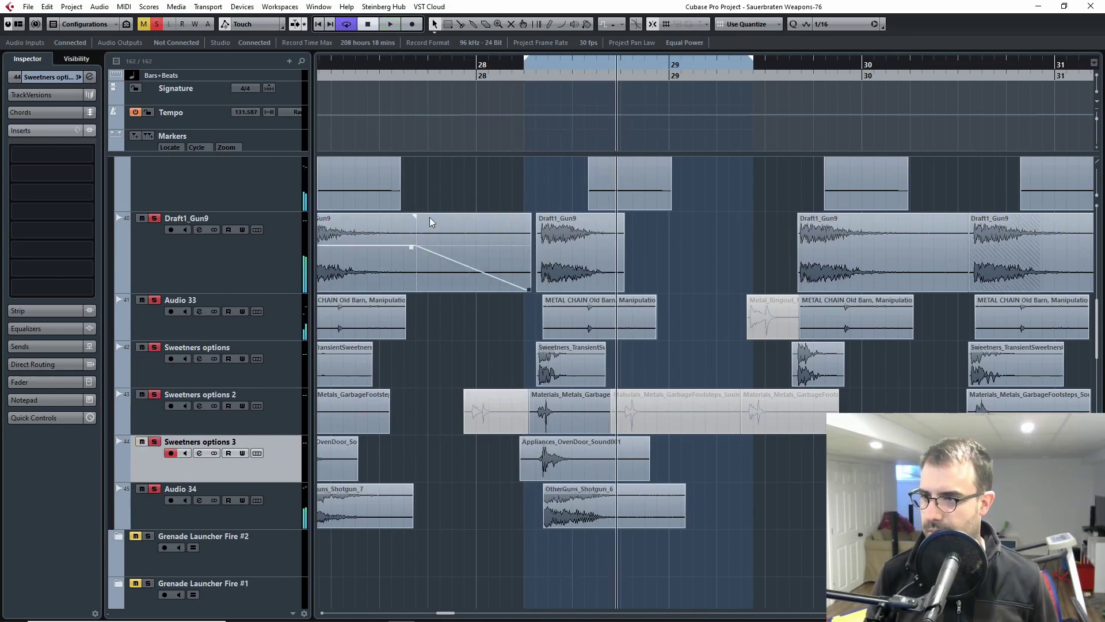
click(537, 67)
key(space)
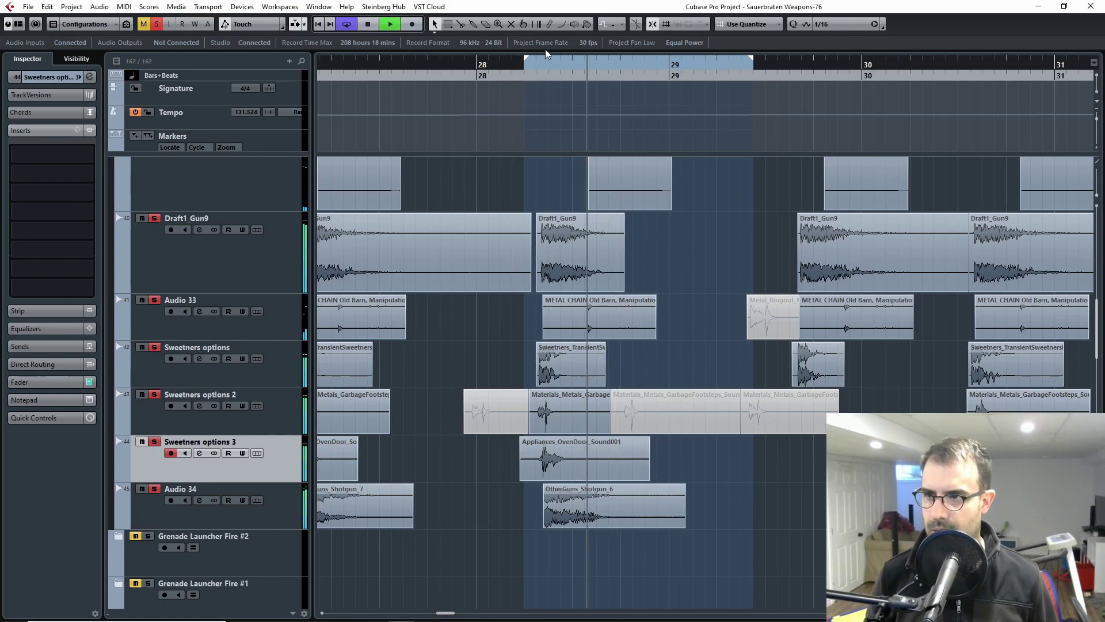
key(space)
click(524, 78)
click(524, 78)
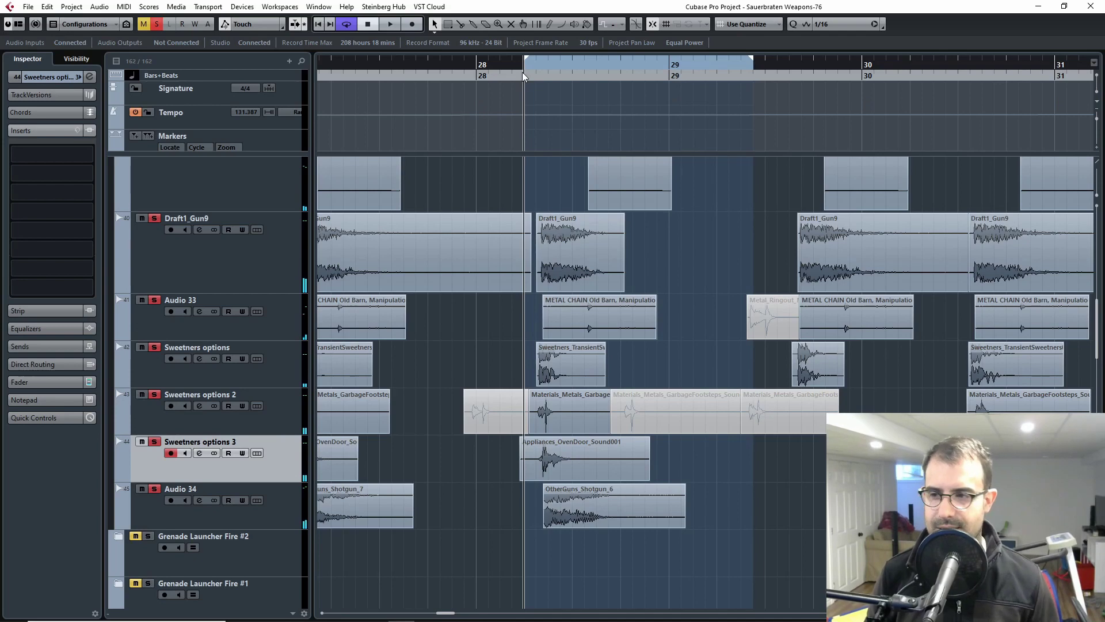
key(space)
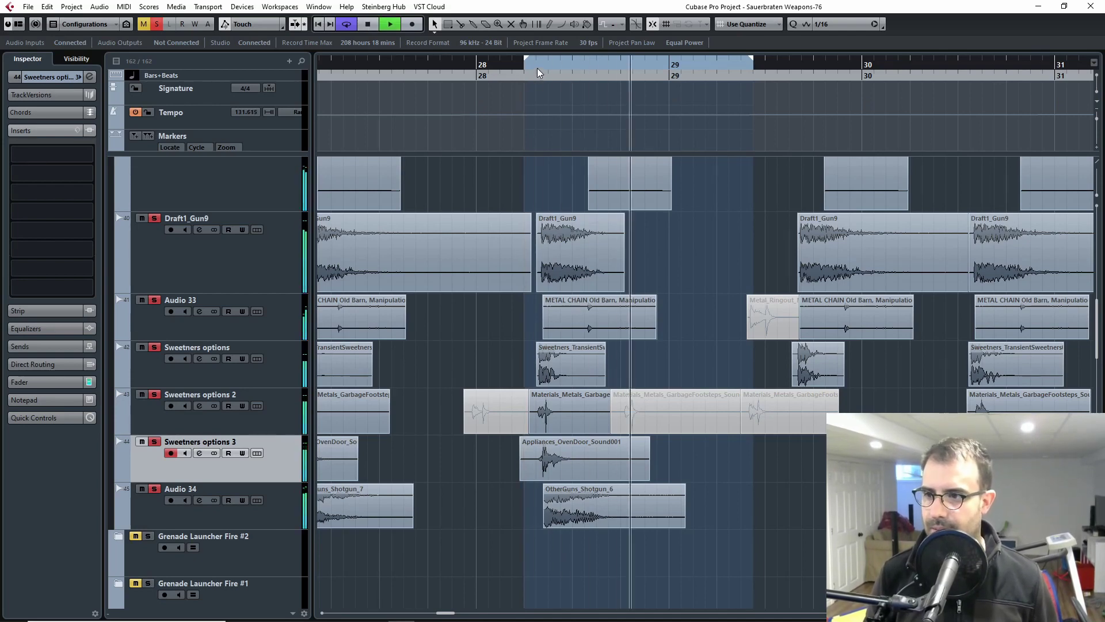
key(space)
key(space)
key(space)
- Mute Sweetners options, Sweetners options 2 and Sweetners options 3 again and replay Rocket Fire #1 for comparison
click(141, 442)
click(141, 394)
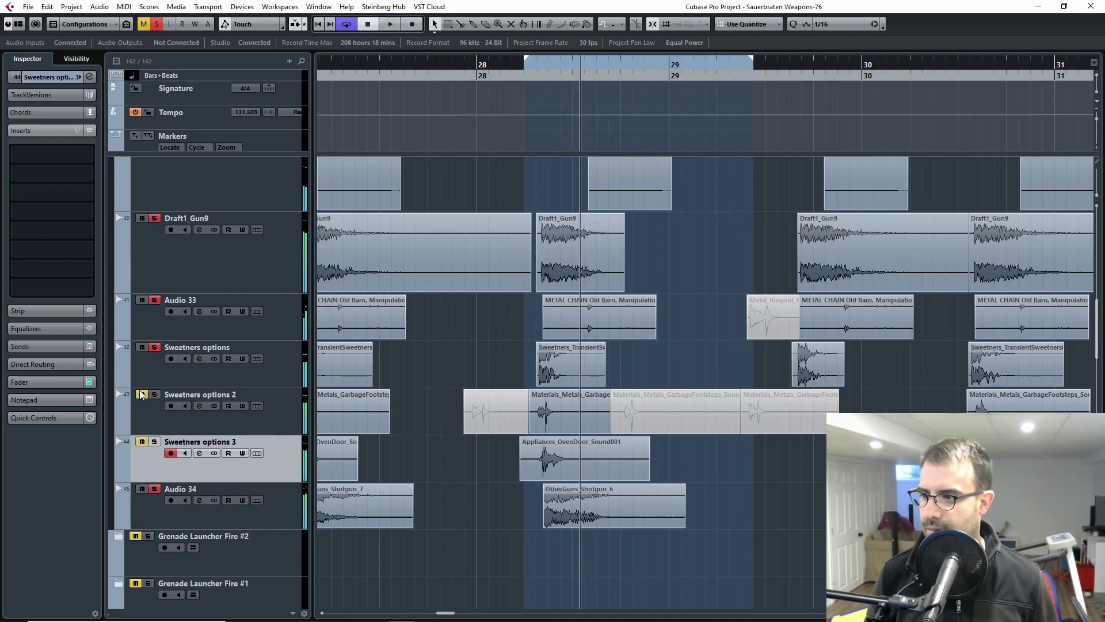
click(141, 347)
click(530, 73)
key(space)
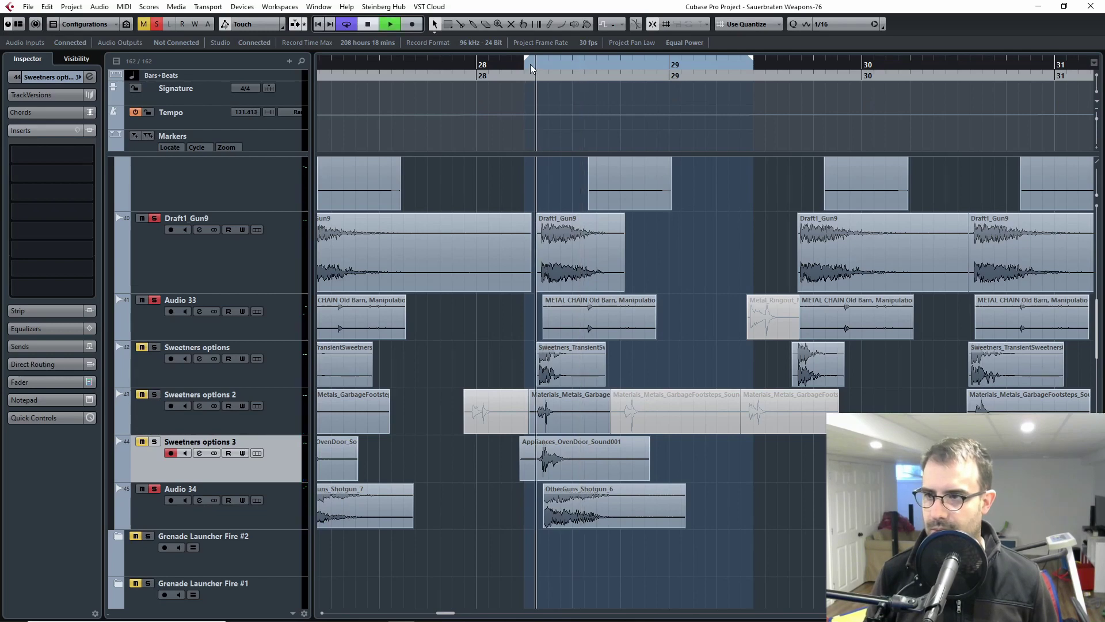
click(521, 72)
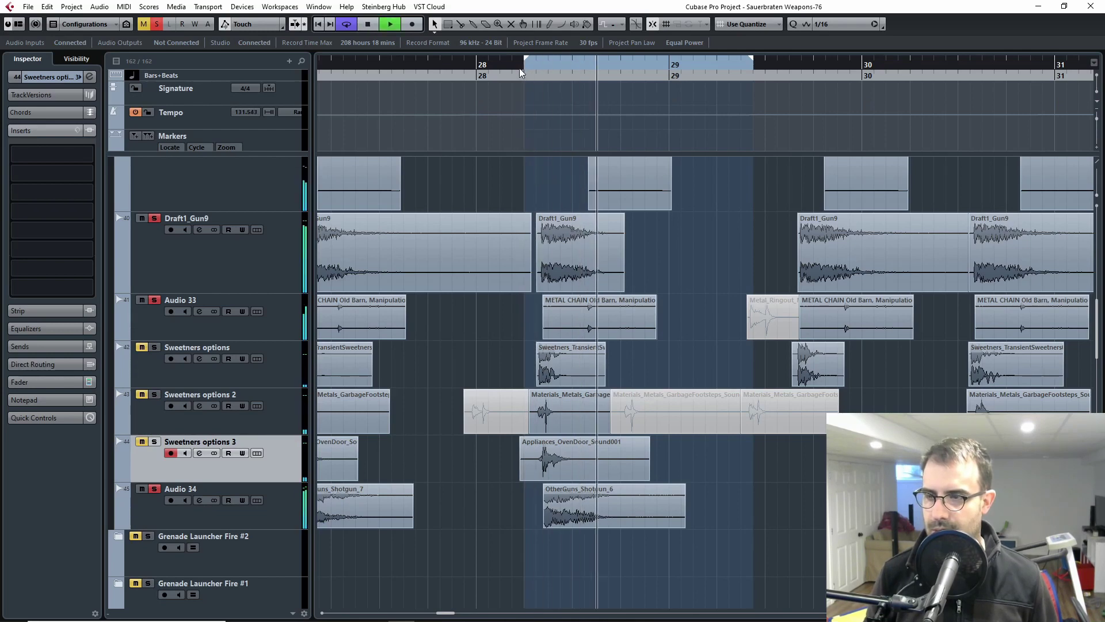
key(space)
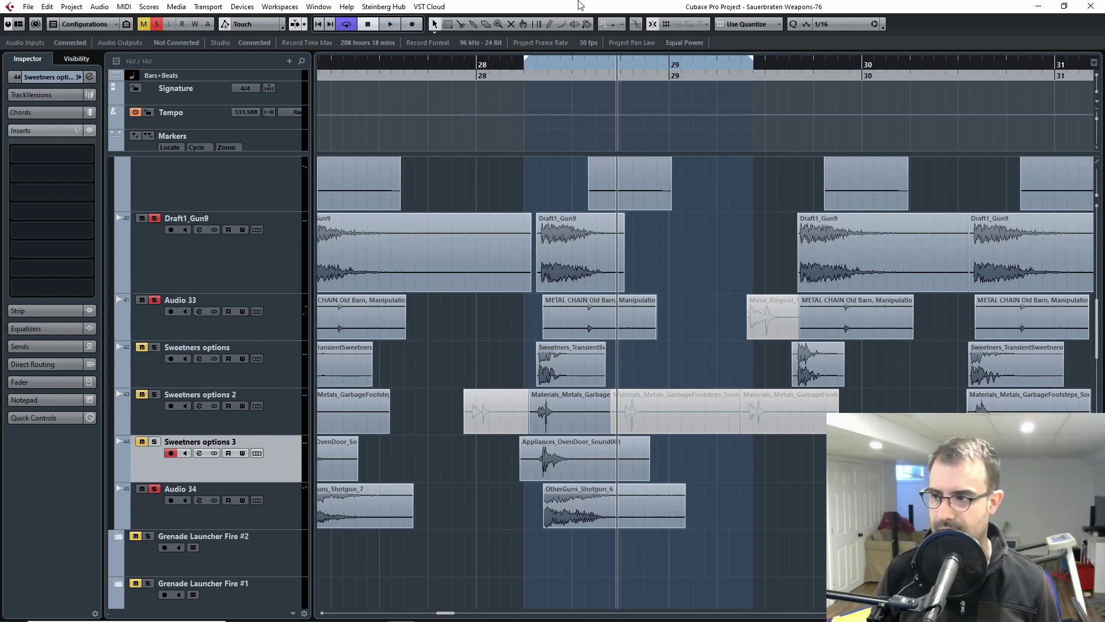
- Solo the WeaponSwings2 track instead of the Rocket Fire #1 folder, audition its clip just after bar 28, and clear the solo
scroll(682, 349, up, 6)
scroll(669, 372, down, 2)
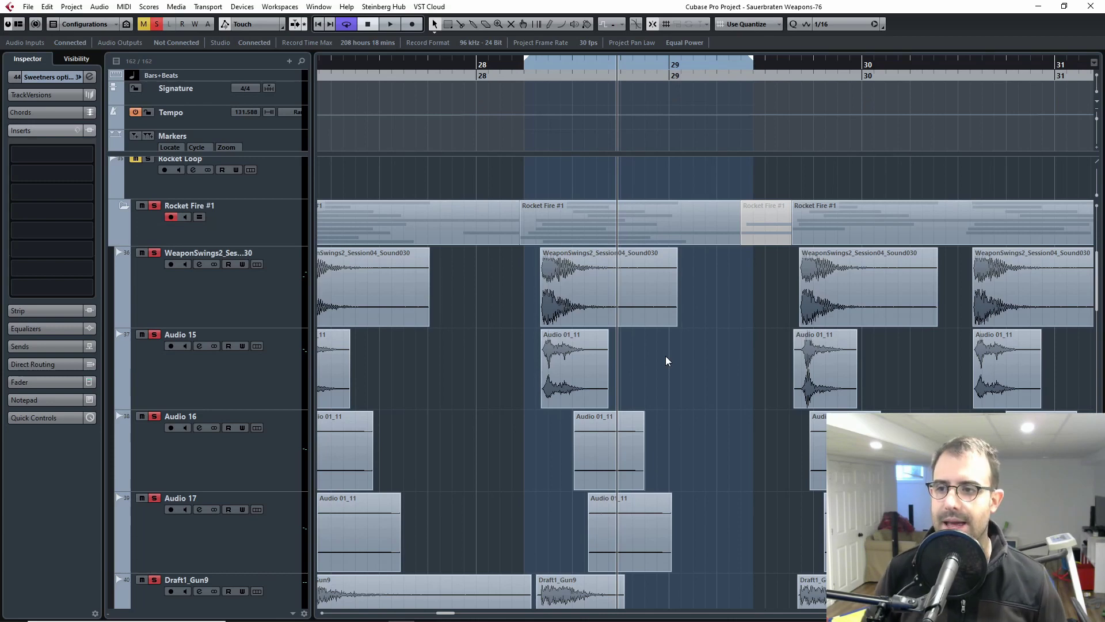
scroll(660, 351, down, 3)
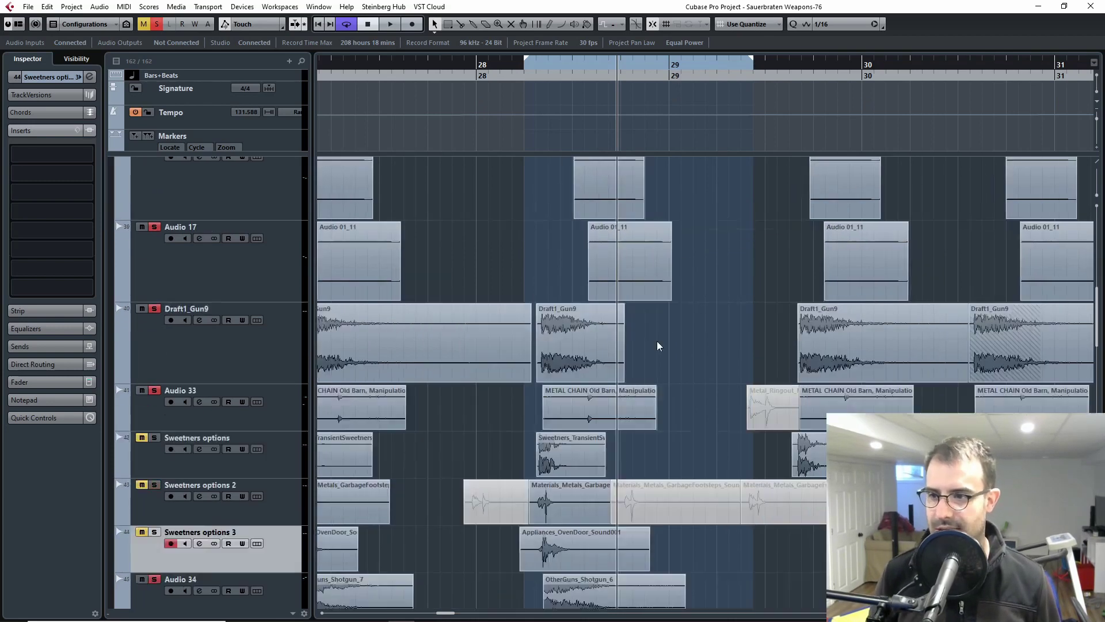
scroll(633, 385, up, 4)
click(155, 296)
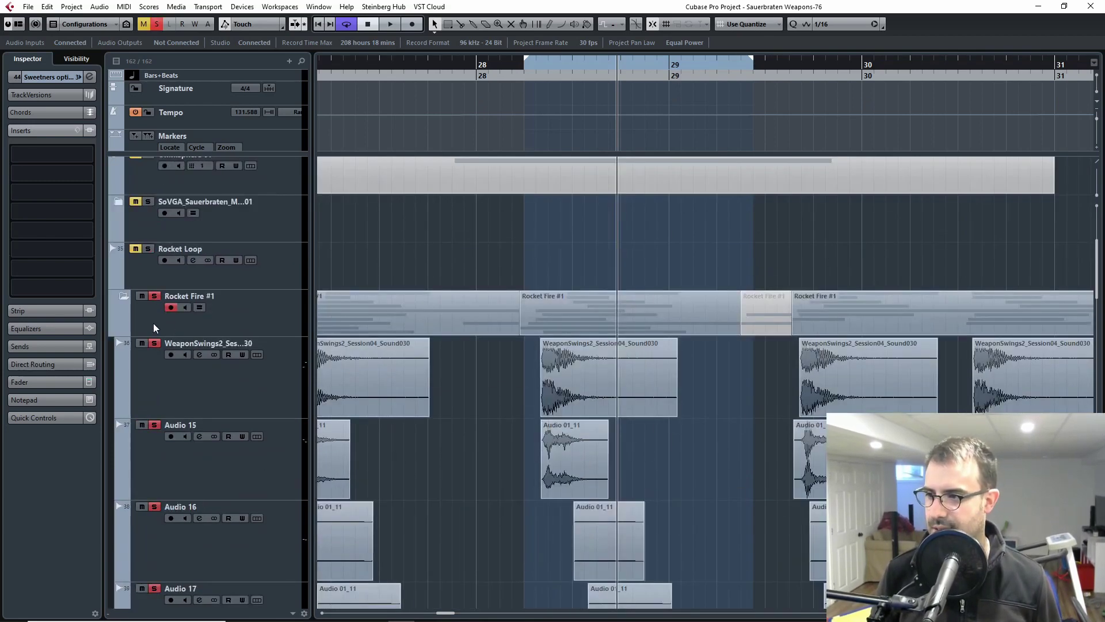
click(153, 343)
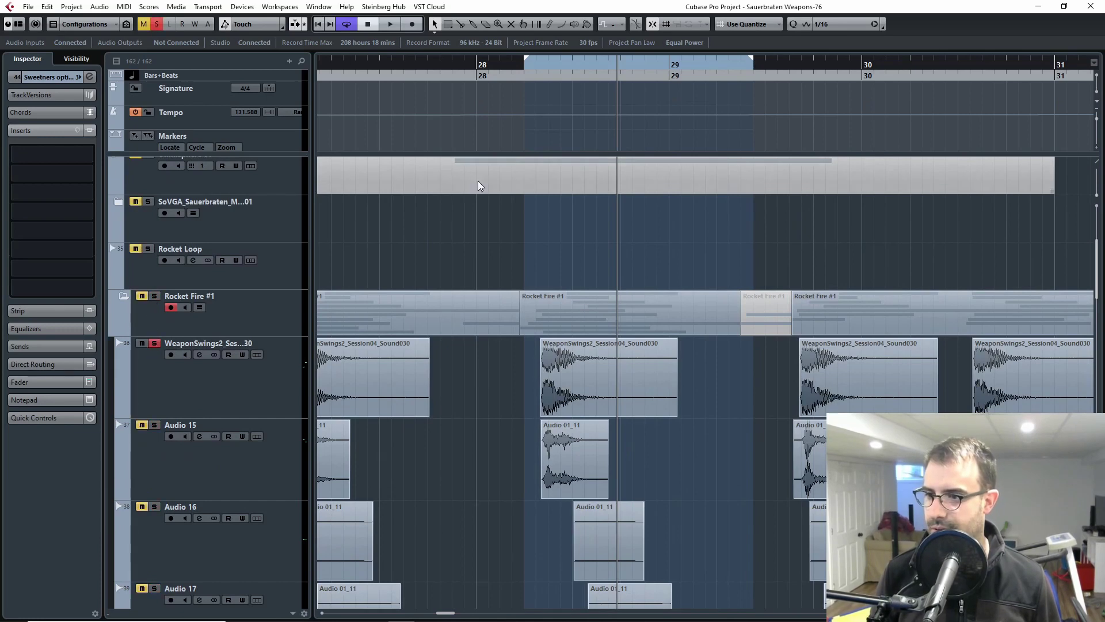
click(537, 72)
key(space)
click(154, 343)
key(space)
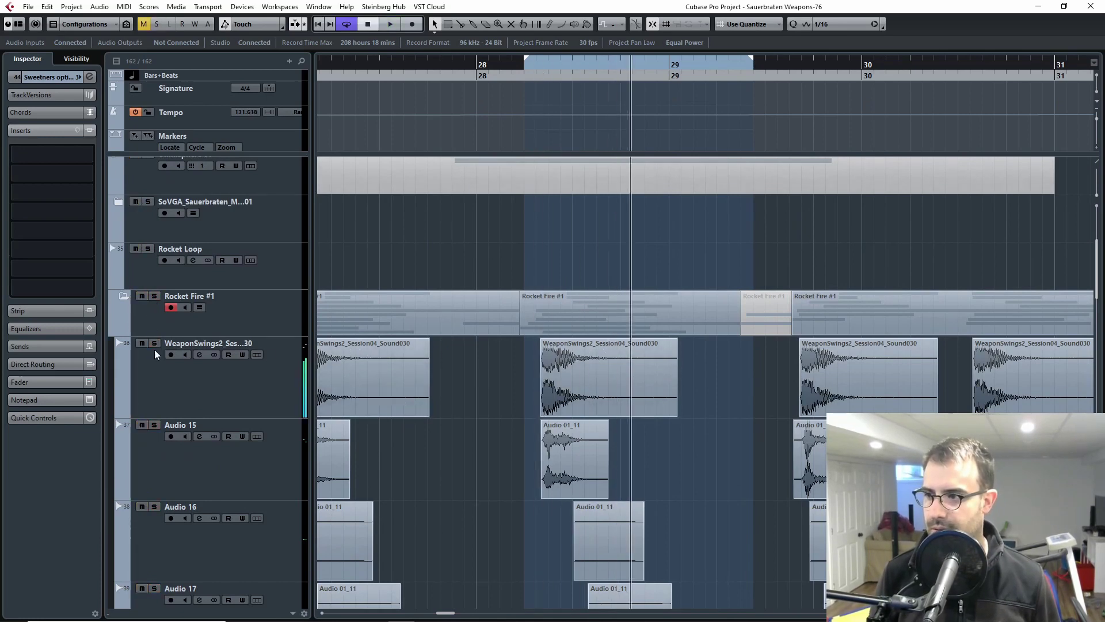
- Solo Audio 15, audition its clip just after bar 28, and clear the solo
click(155, 425)
click(547, 74)
key(space)
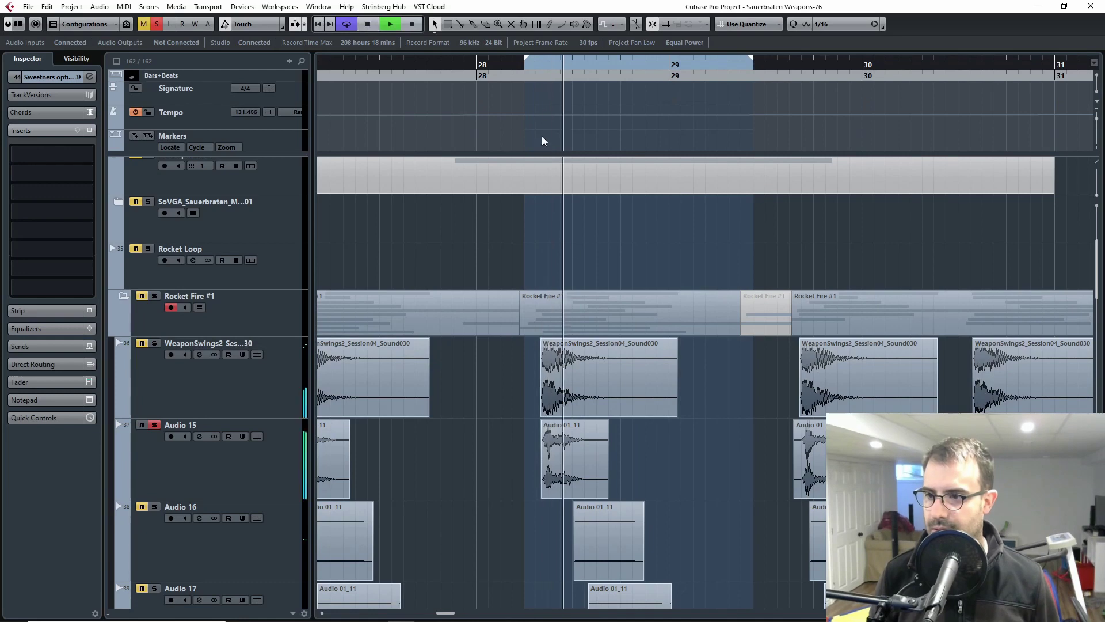
click(528, 70)
click(154, 425)
key(space)
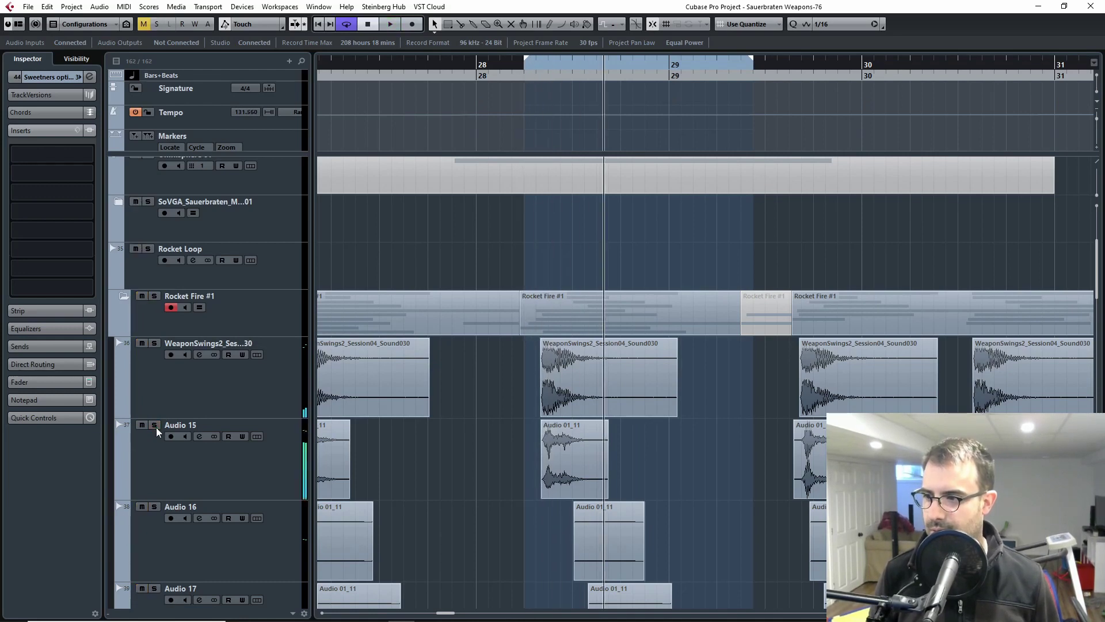
- Solo Draft1_Gun9 rather than Audio 16, audition its gun clip just after bar 28, and clear the solo
click(153, 506)
scroll(195, 479, down, 6)
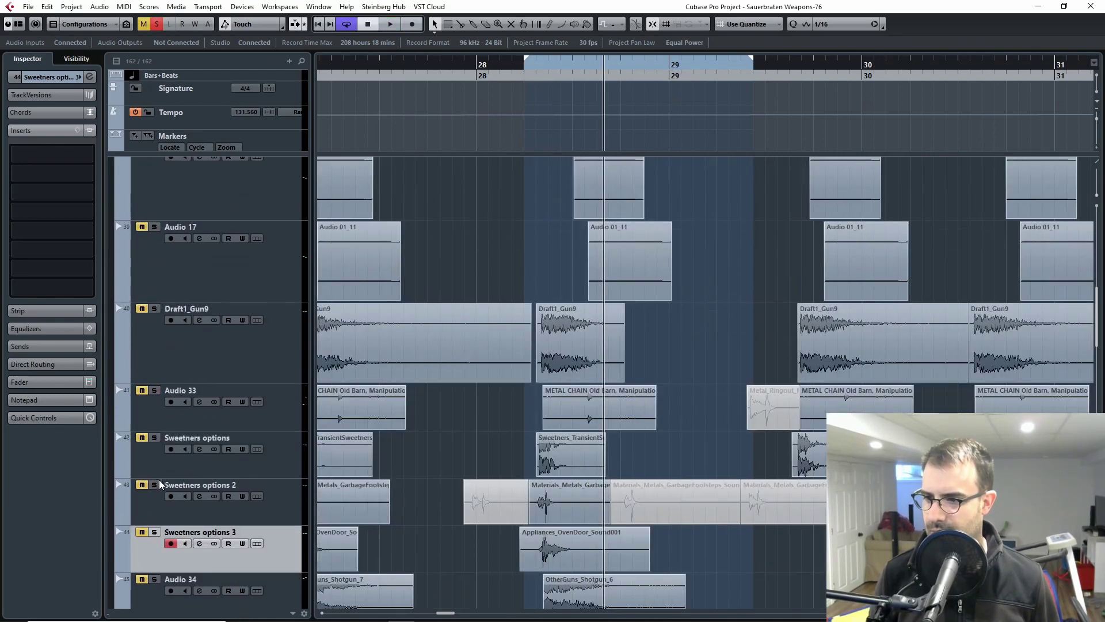
click(154, 308)
scroll(172, 358, up, 4)
click(154, 416)
scroll(303, 382, down, 4)
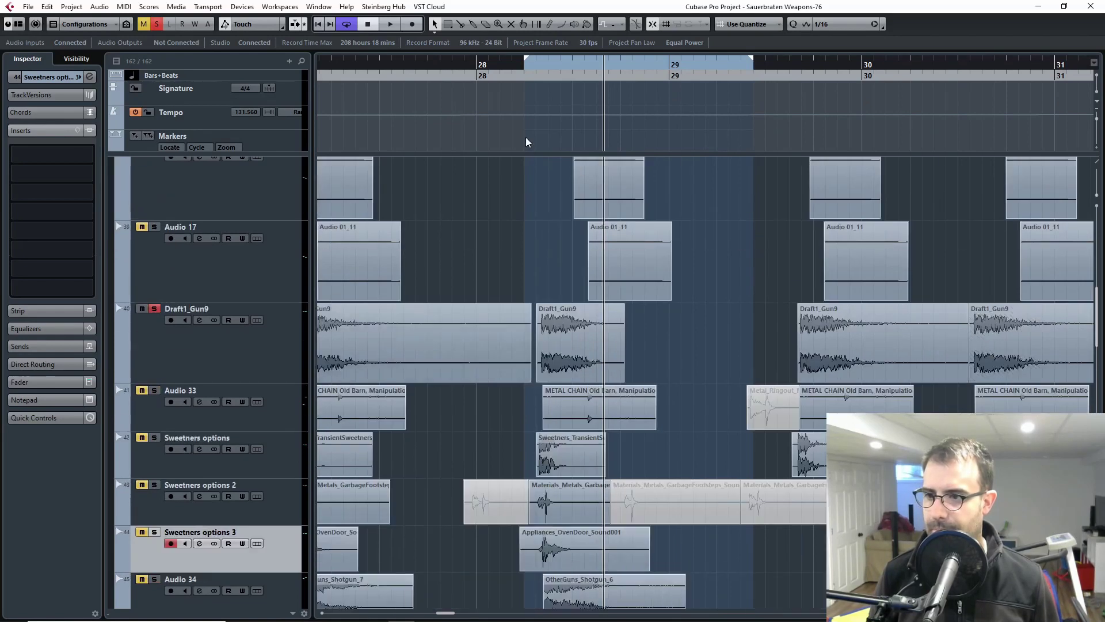
click(538, 69)
key(space)
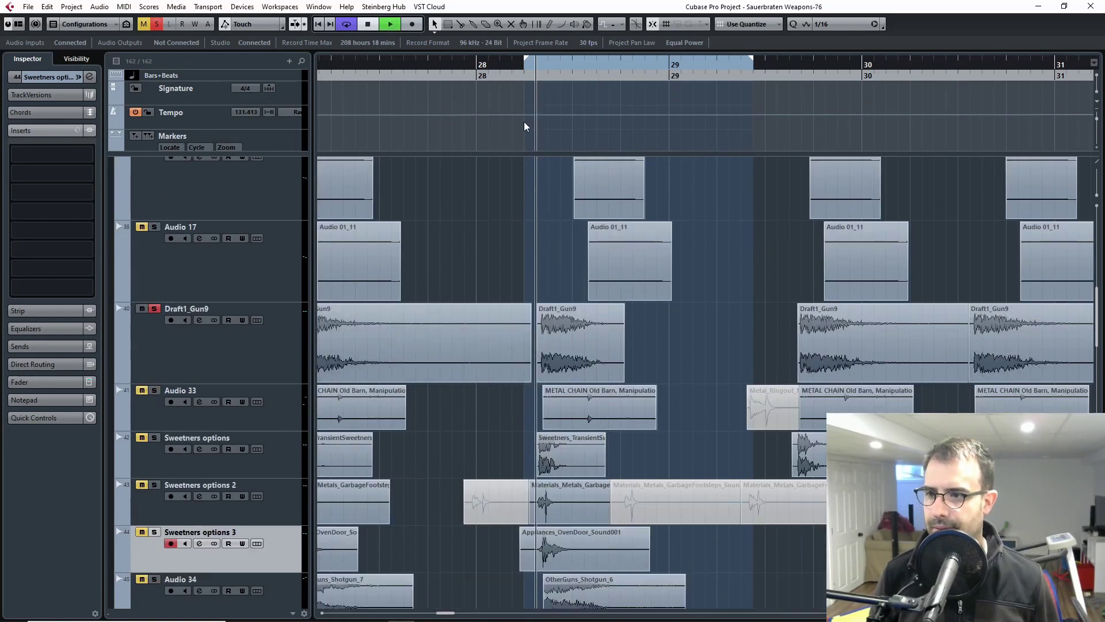
click(155, 309)
- Solo Audio 34 in place of Audio 33 and audition its shotgun clip, returning the playback position to the clip's start
click(155, 390)
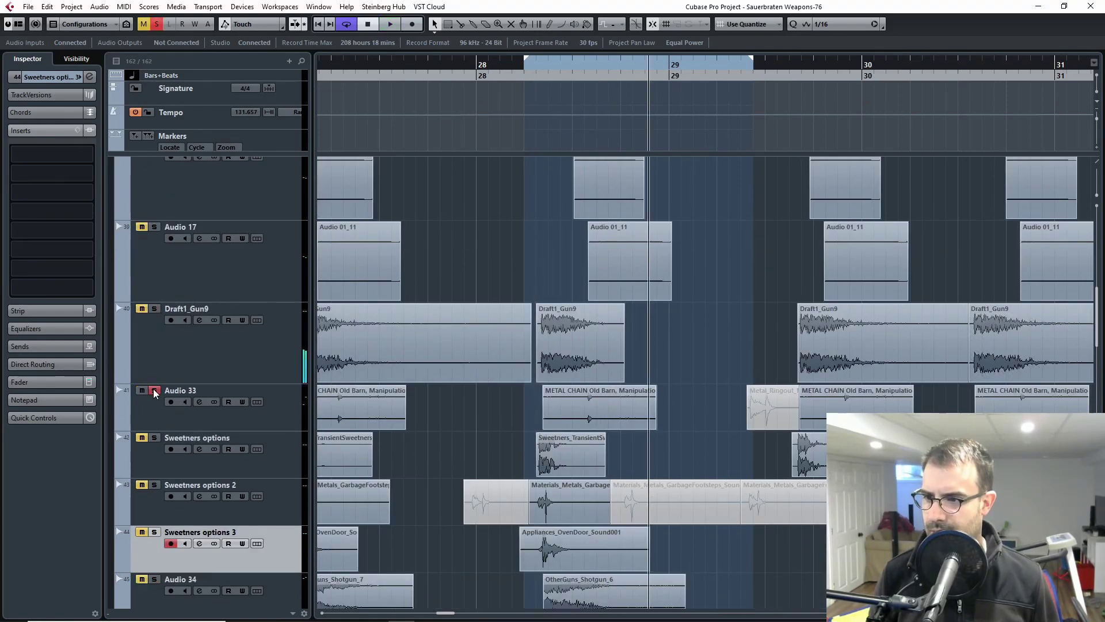
scroll(226, 398, down, 4)
click(154, 398)
click(155, 211)
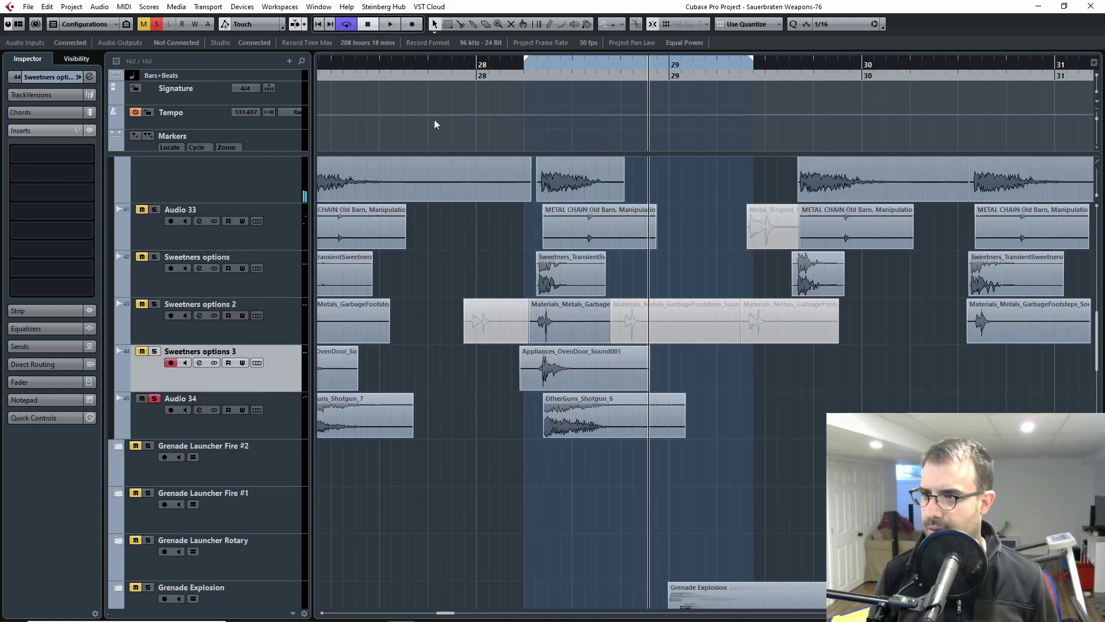
click(535, 69)
key(space)
key(space)
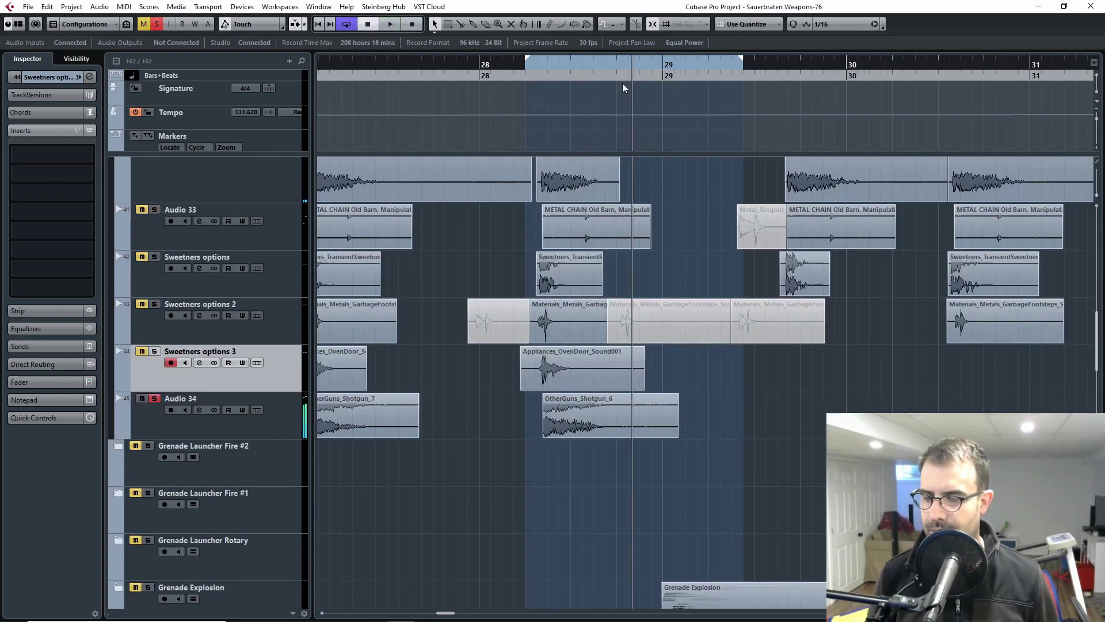
click(539, 75)
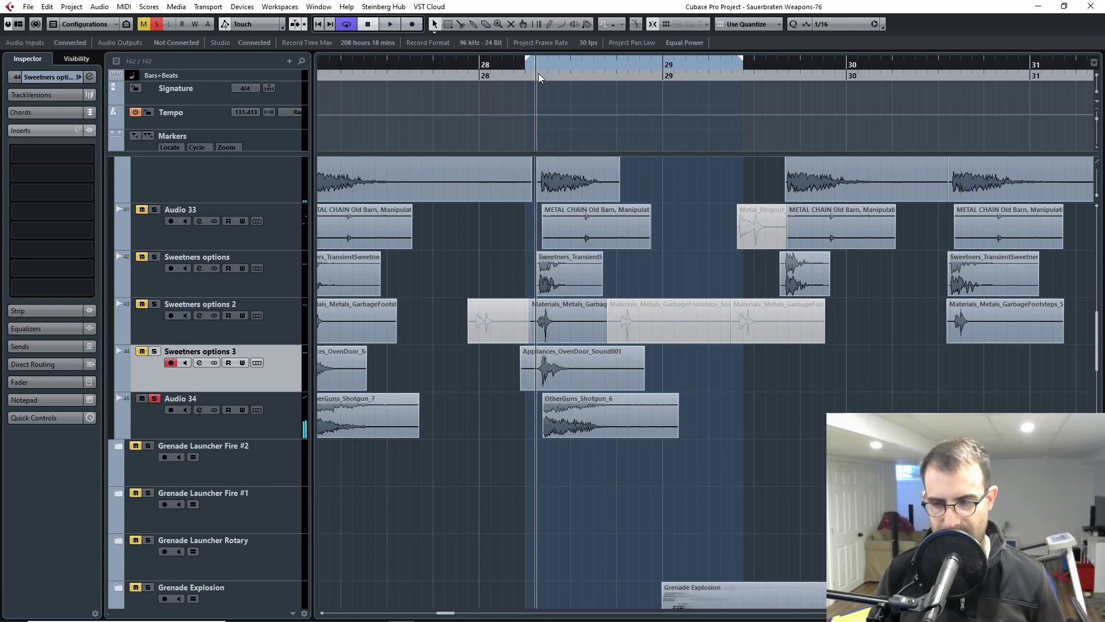
- Clear the solo on Audio 34 and unmute all three Sweetners options tracks
scroll(170, 480, up, 7)
scroll(170, 481, down, 10)
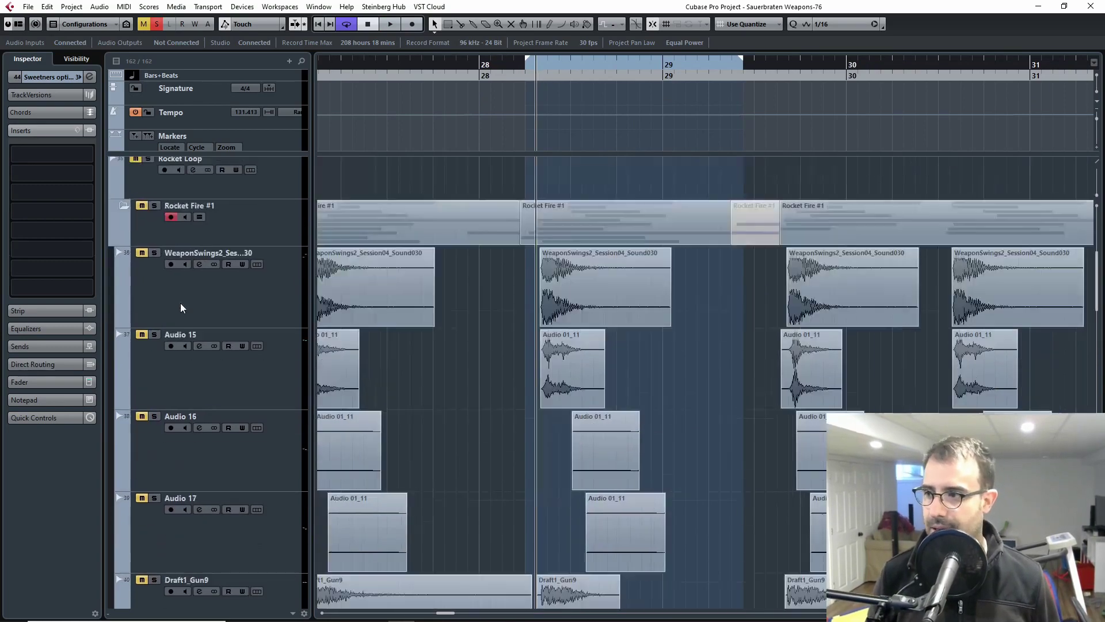
scroll(295, 384, up, 3)
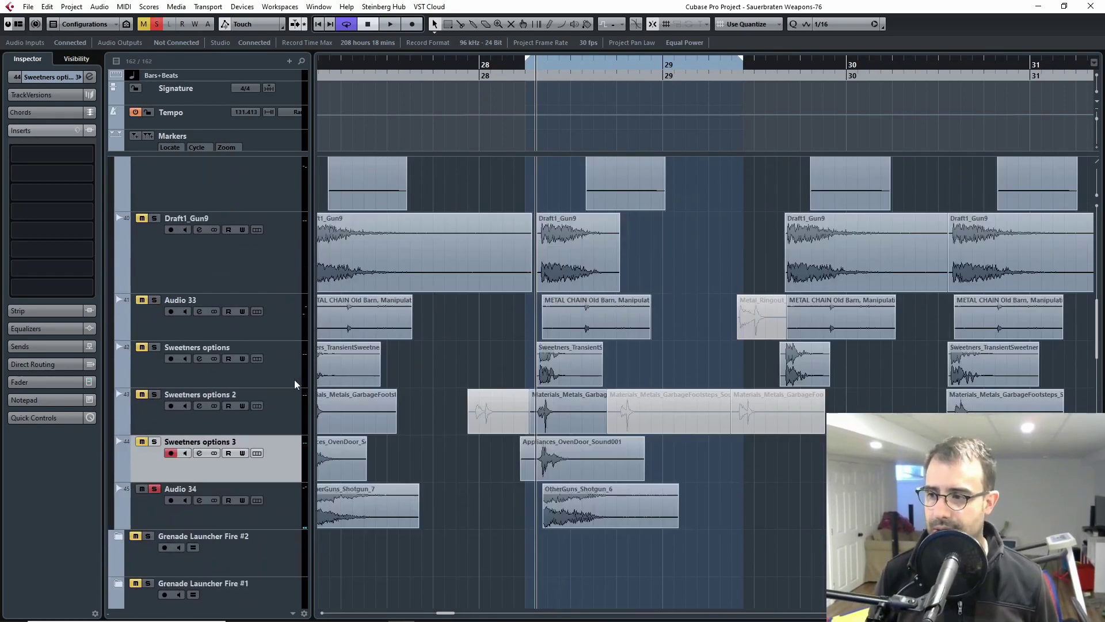
click(154, 489)
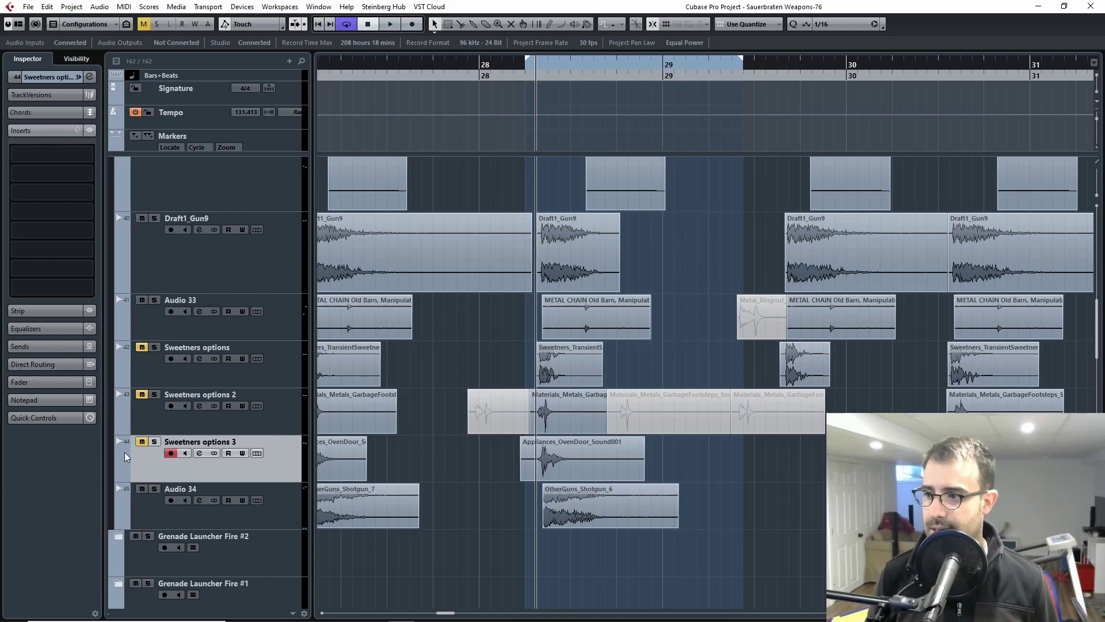
click(142, 442)
click(142, 395)
click(141, 347)
- Solo Audio 34 and audition its OtherGuns_Shotgun_6 clip just after bar 28, replaying it from the clip's start
scroll(476, 418, up, 2)
scroll(476, 418, up, 6)
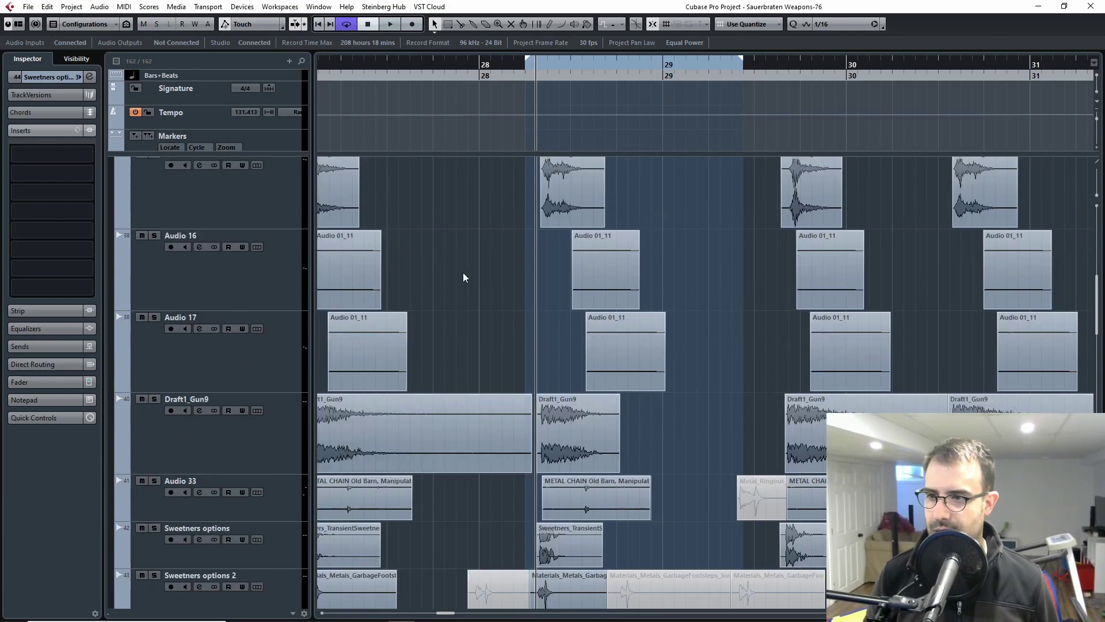
scroll(441, 377, down, 2)
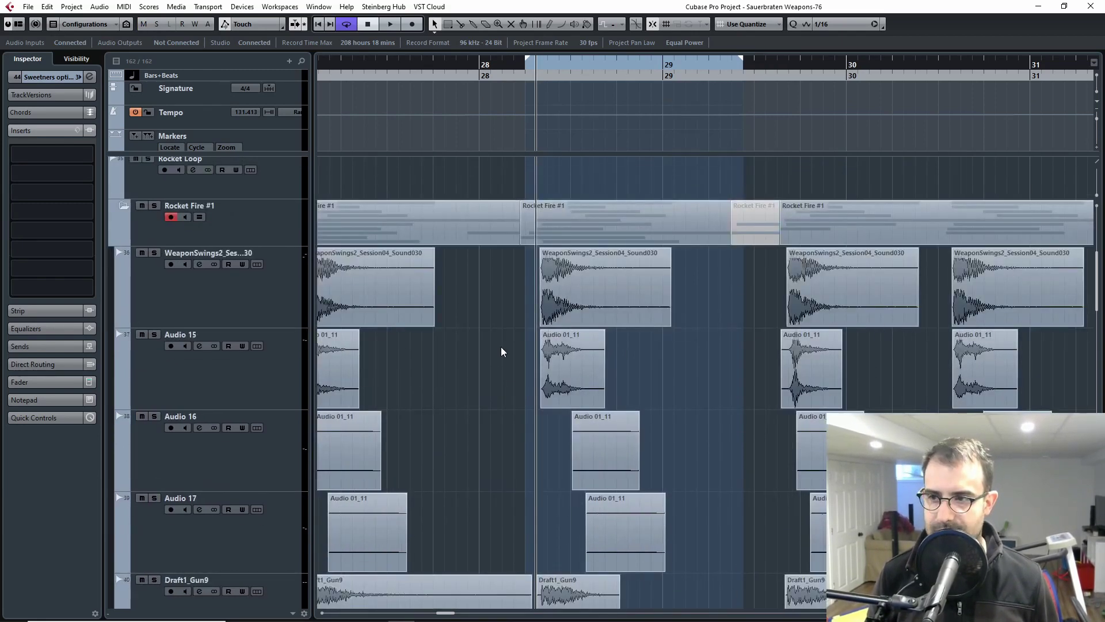
scroll(311, 421, down, 6)
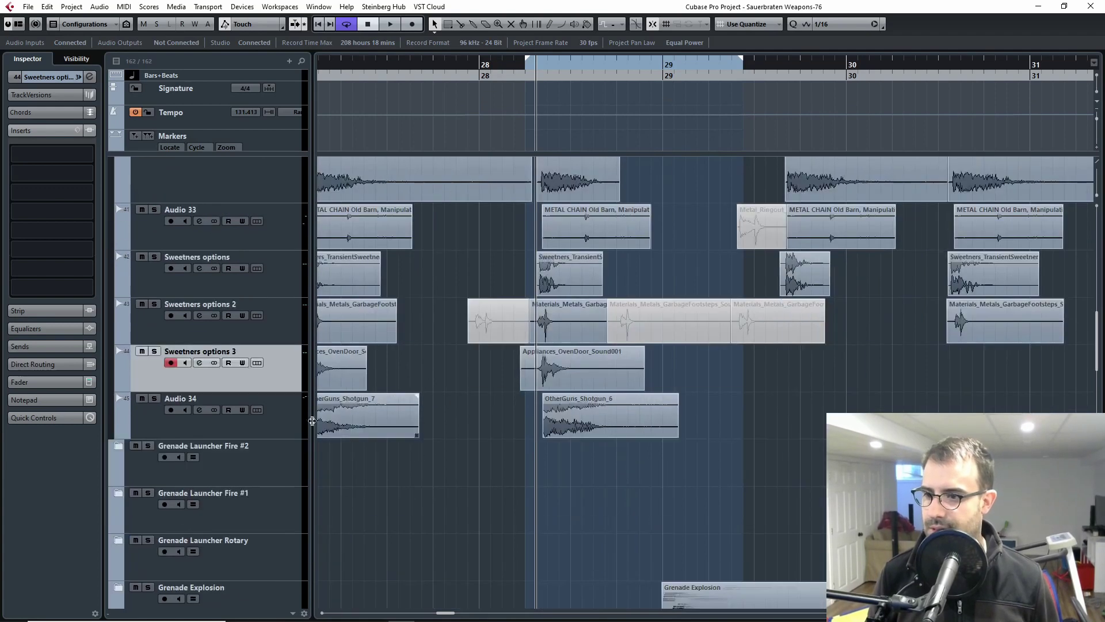
click(155, 398)
key(space)
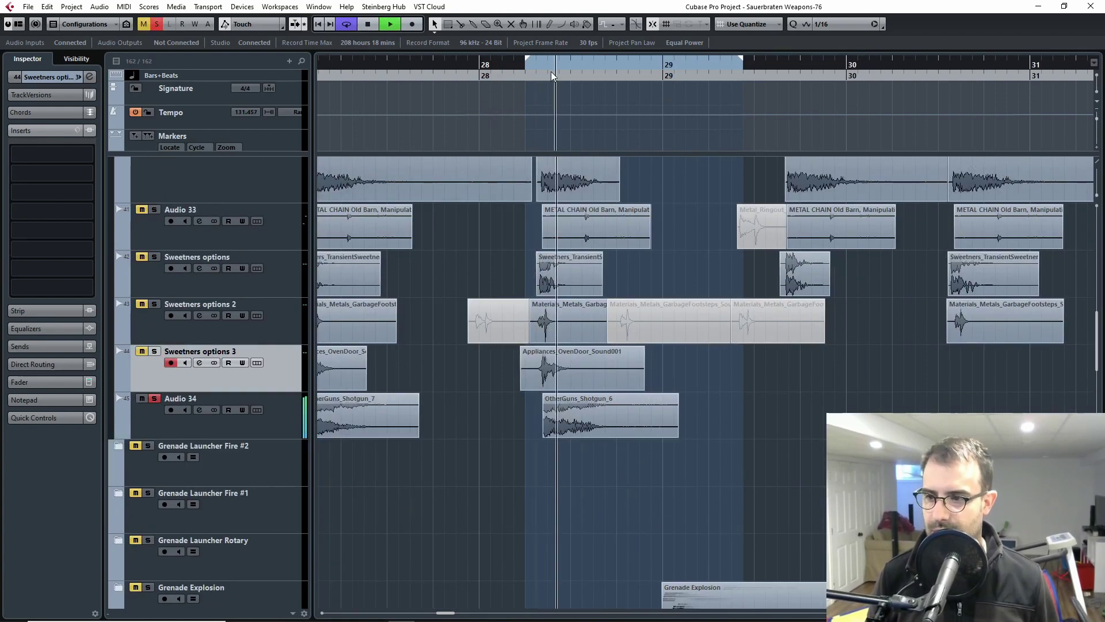
key(space)
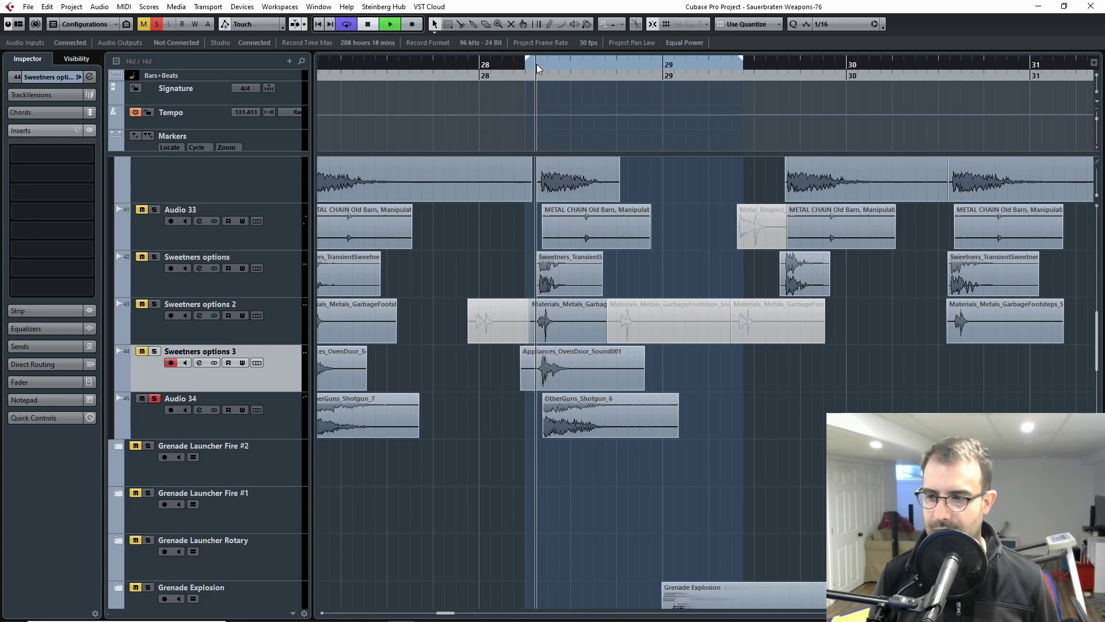
key(space)
click(539, 69)
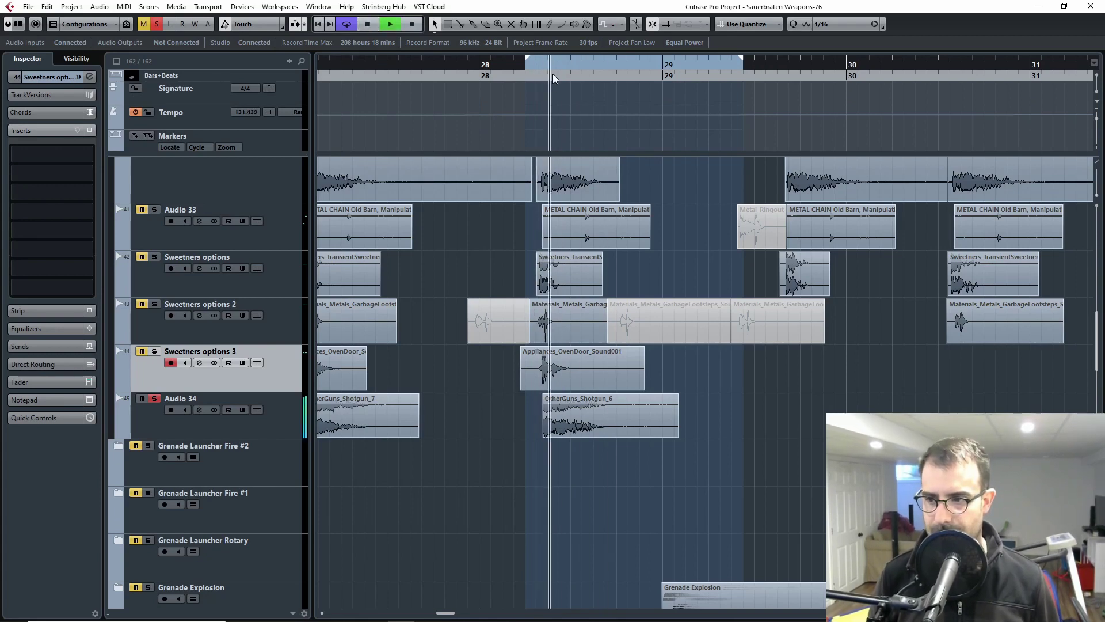
key(space)
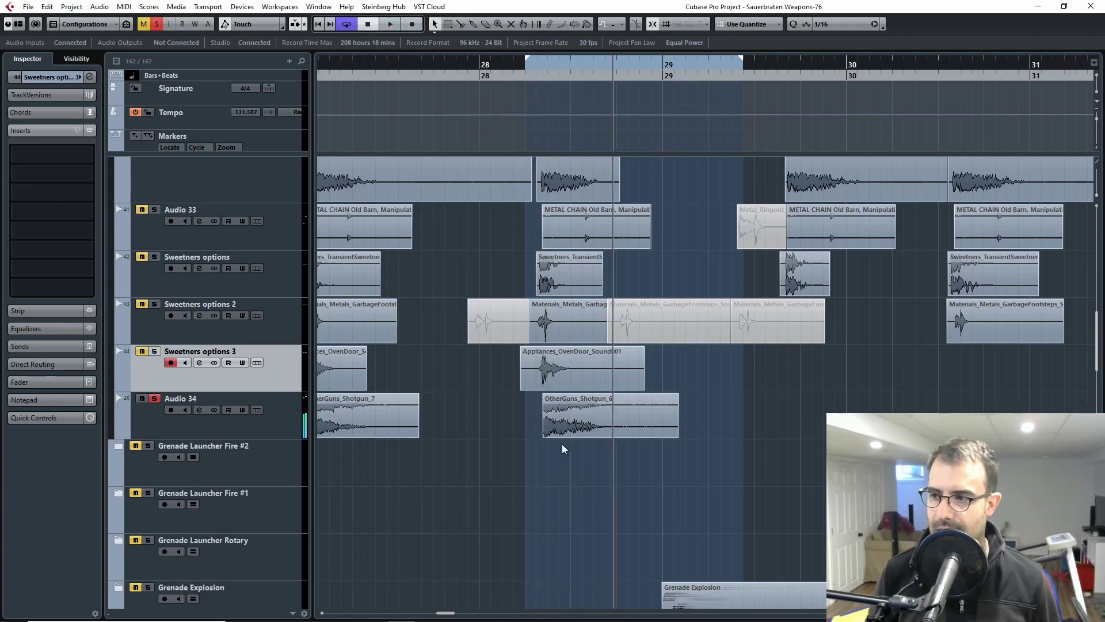
- Select Audio 34 with its OtherGuns_Shotgun_6 clip, view the available insert effects without choosing one, and clear the solo
click(590, 429)
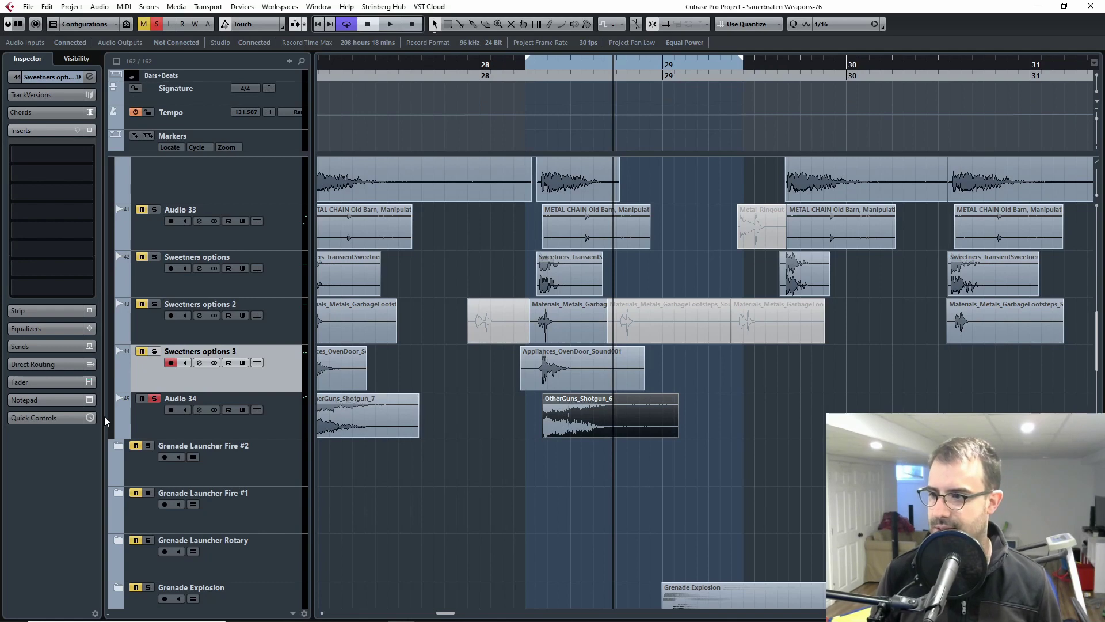
click(135, 425)
click(86, 154)
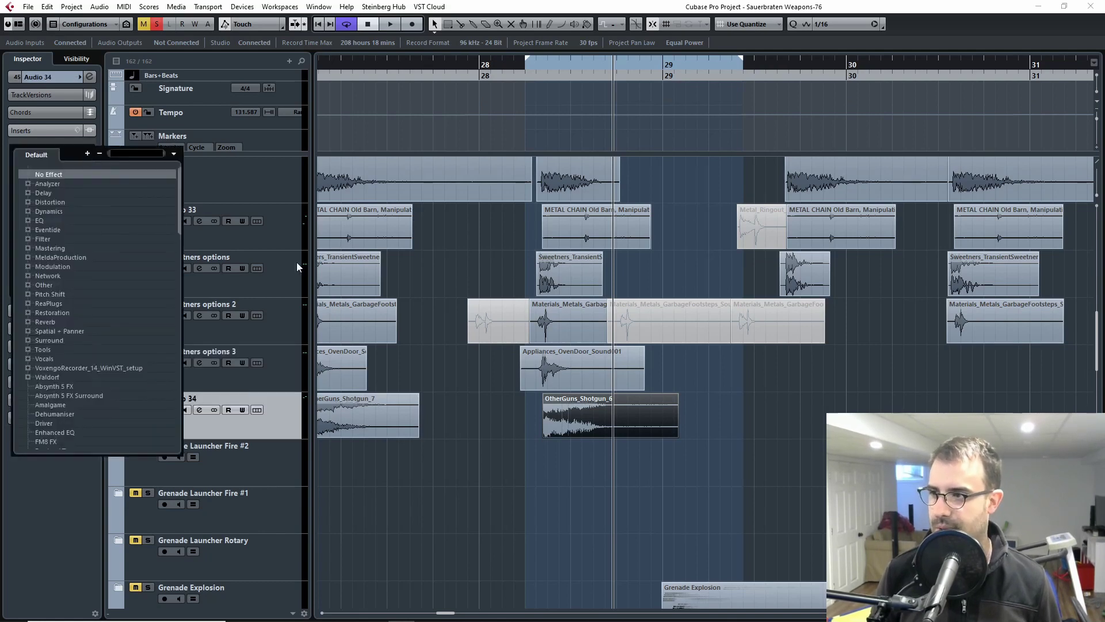
key(Escape)
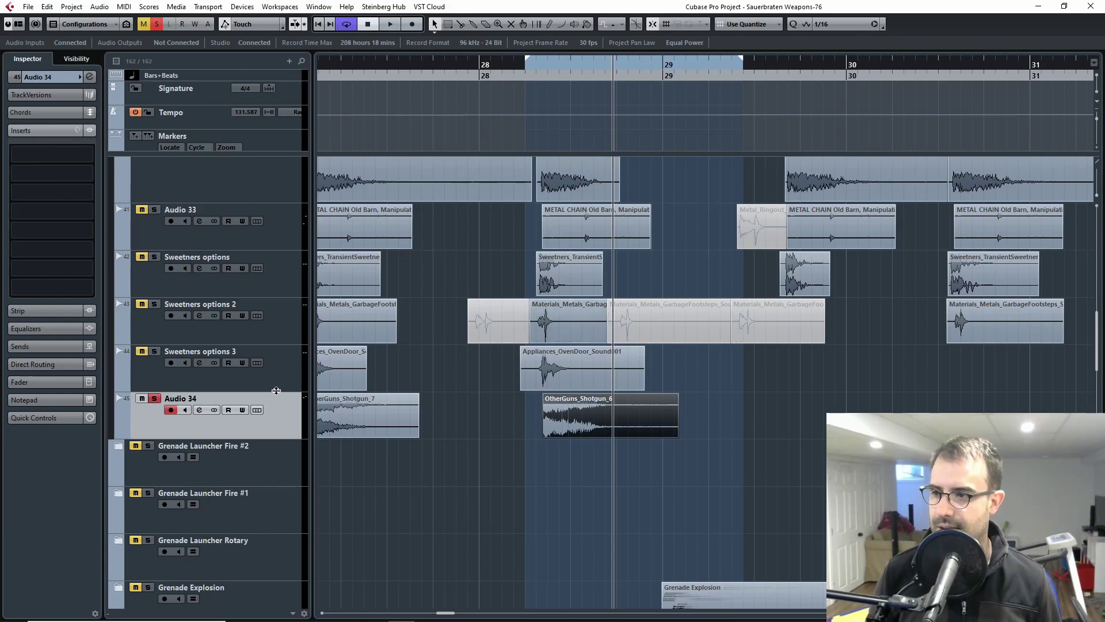
scroll(160, 404, up, 3)
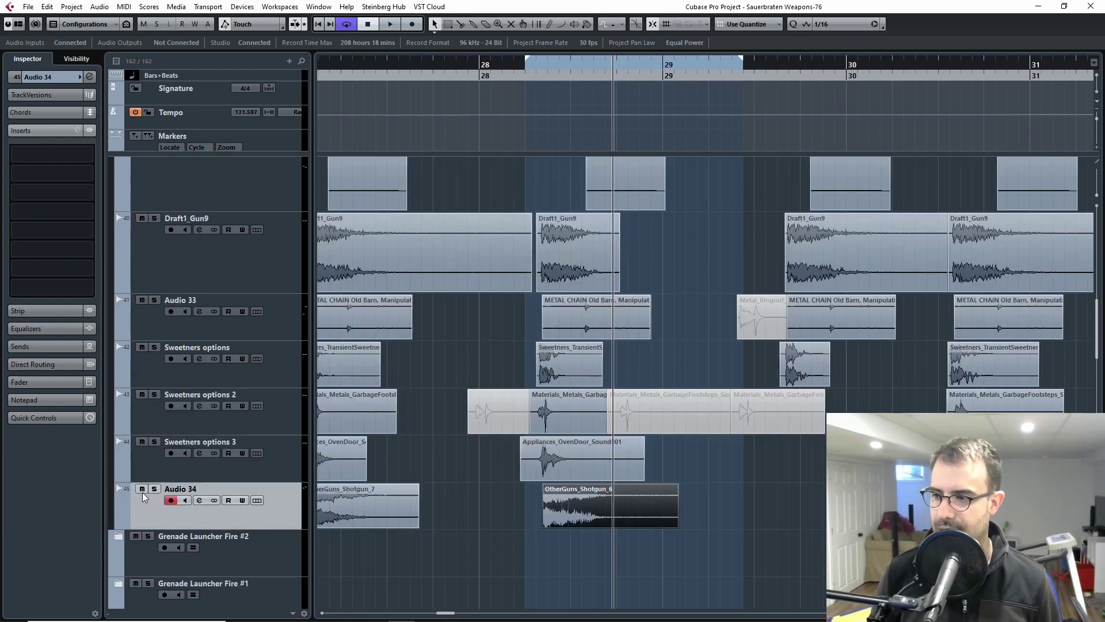
key(s)
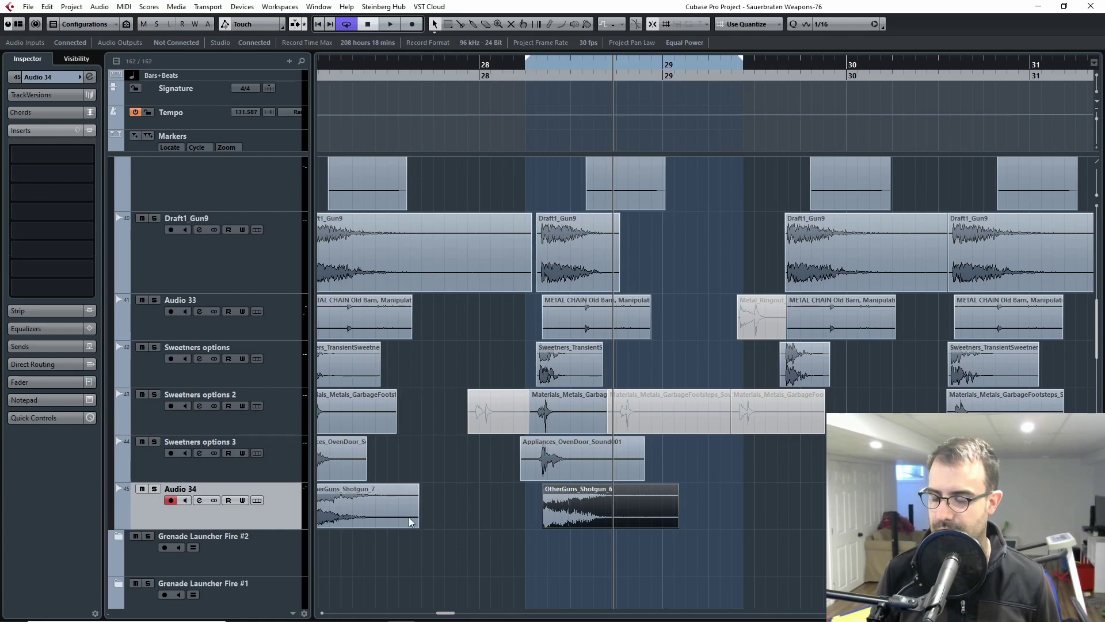
- Examine the Rocket Fire #1 layers around bar 28, from the WeaponSwings2 track down through the gun, metal and sweetener tracks
scroll(508, 489, up, 14)
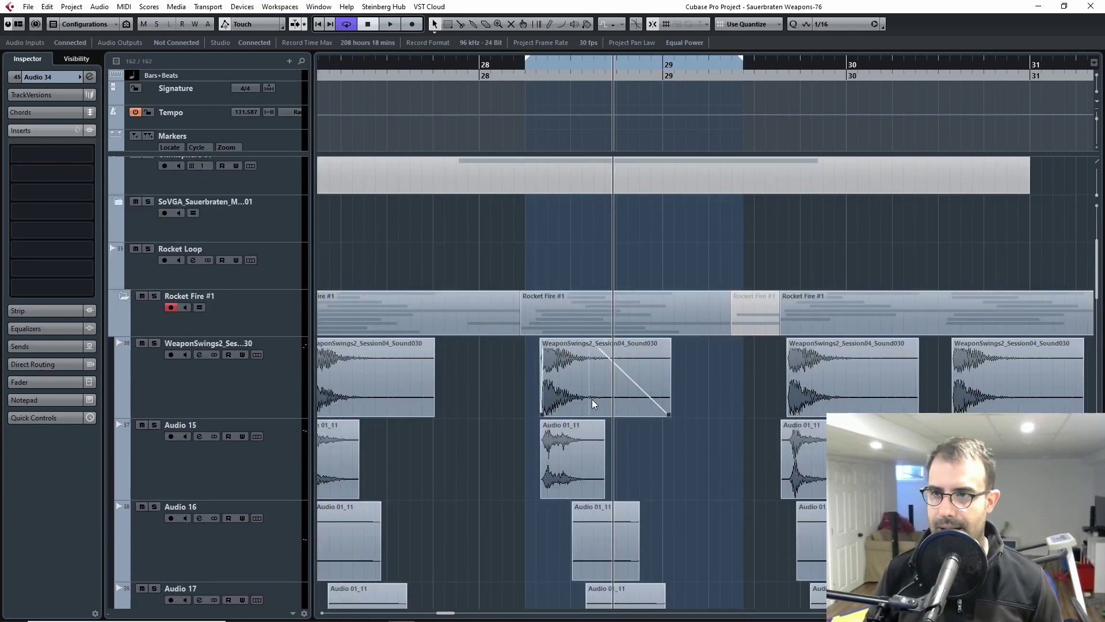
scroll(568, 201, down, 6)
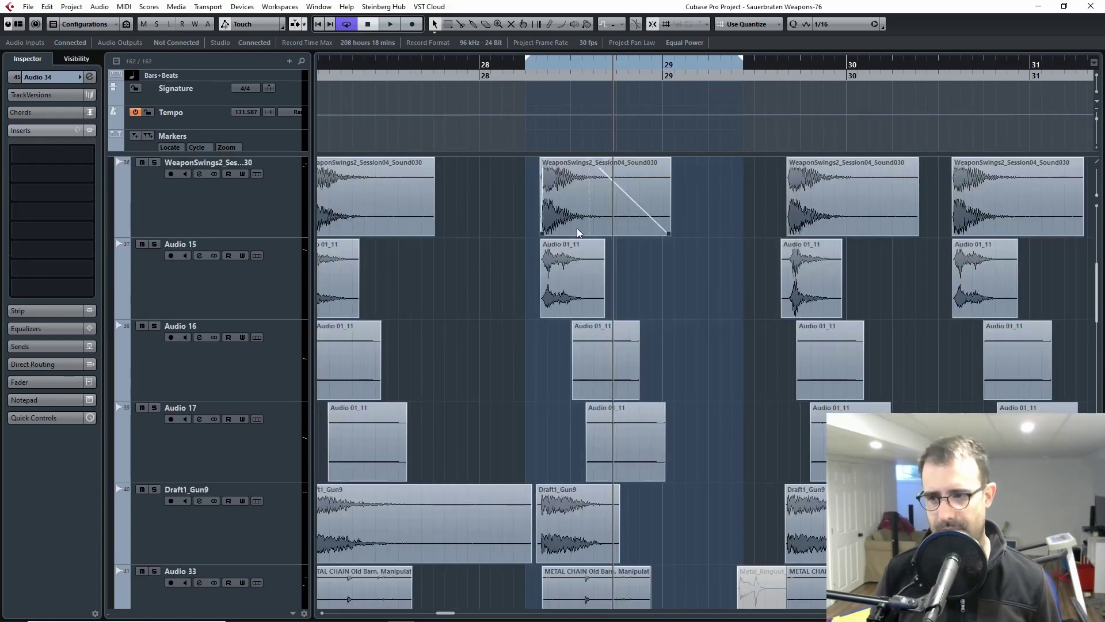
scroll(523, 243, down, 9)
scroll(527, 264, up, 15)
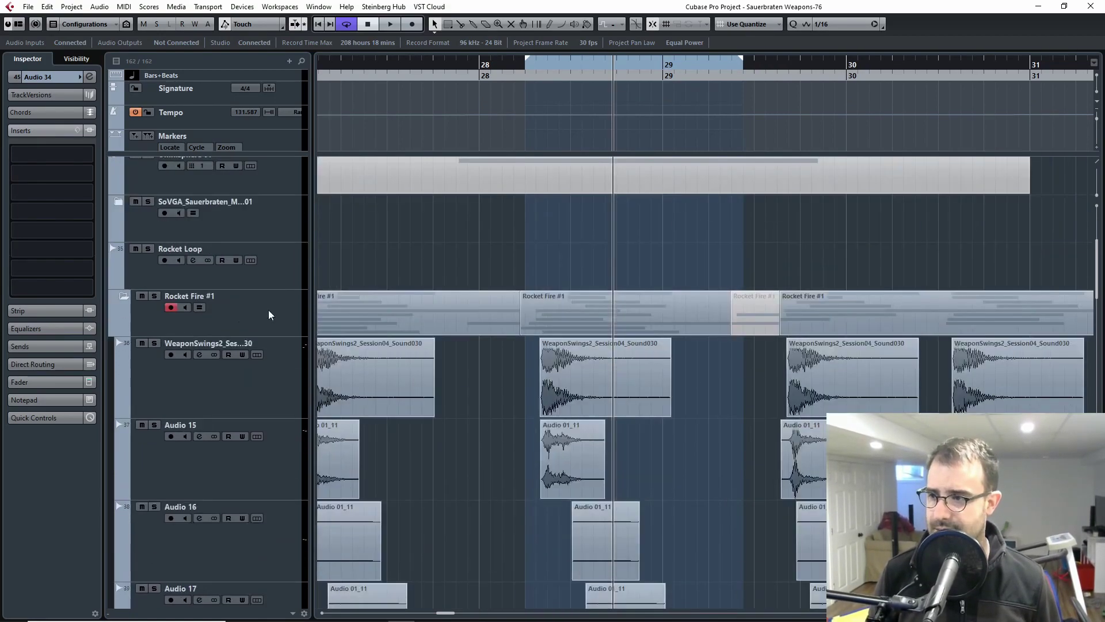
scroll(567, 357, down, 12)
scroll(521, 354, up, 12)
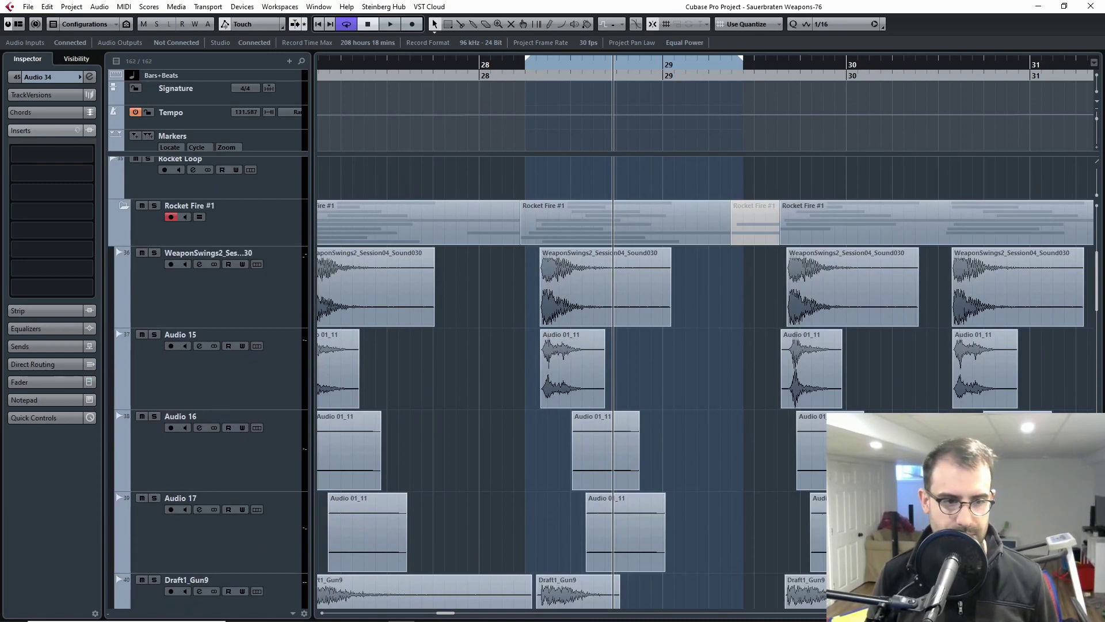
scroll(613, 372, down, 1)
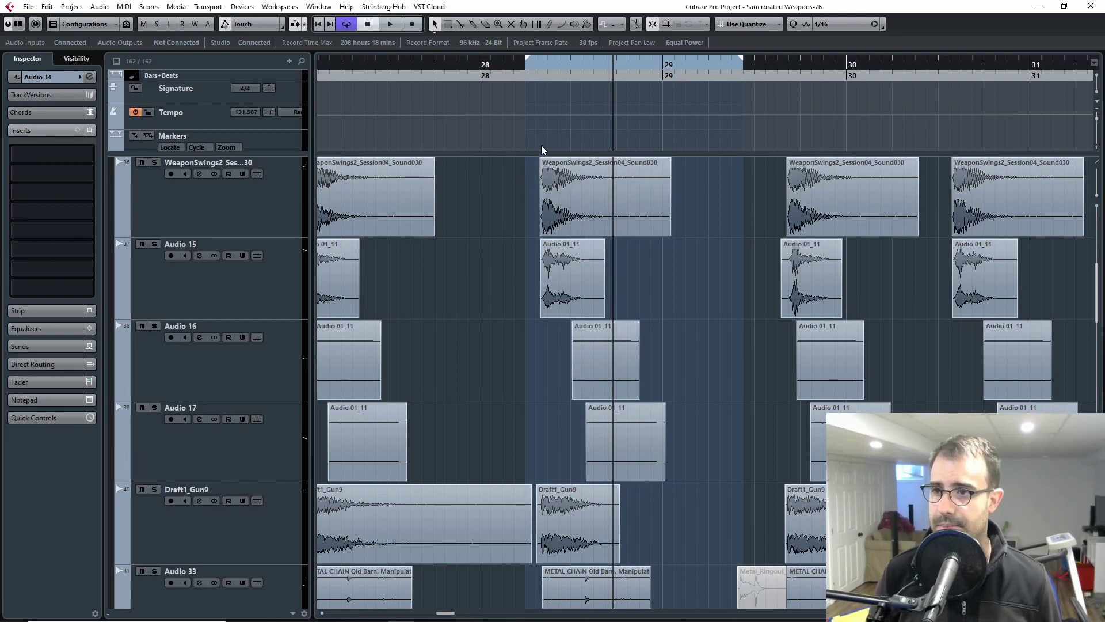
scroll(626, 196, down, 1)
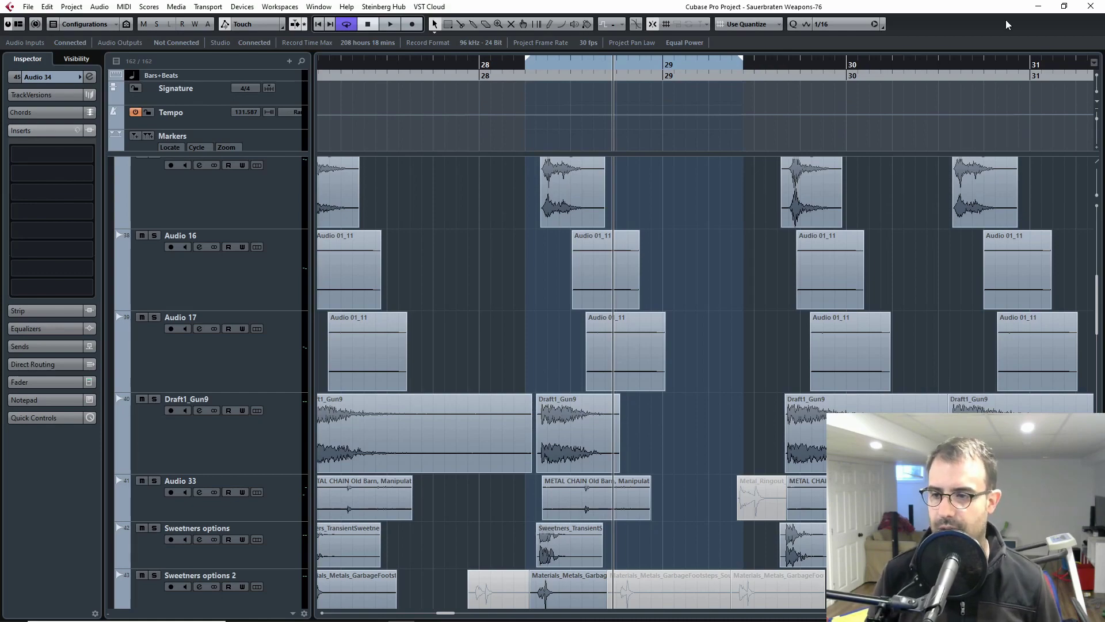
scroll(748, 319, down, 5)
scroll(638, 348, up, 8)
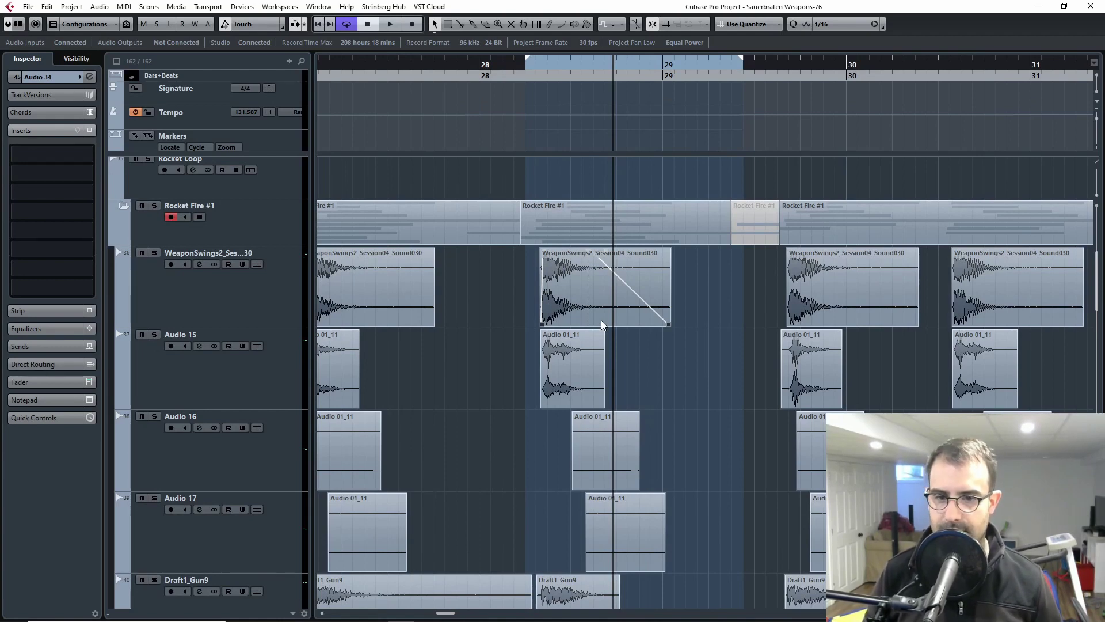
scroll(655, 337, down, 2)
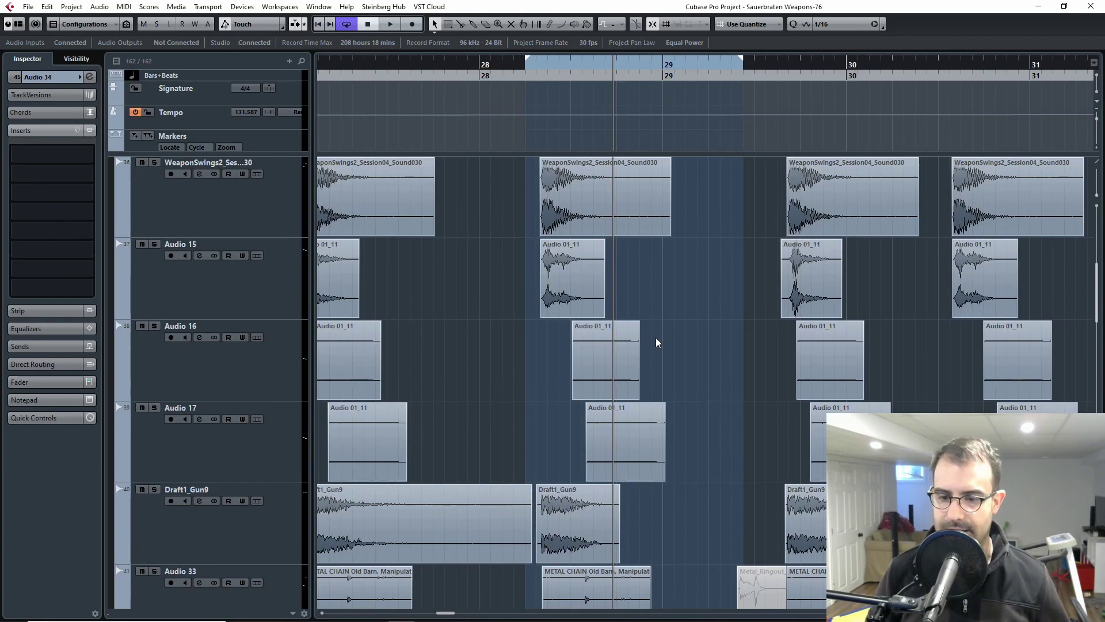
scroll(655, 337, up, 5)
scroll(654, 379, down, 2)
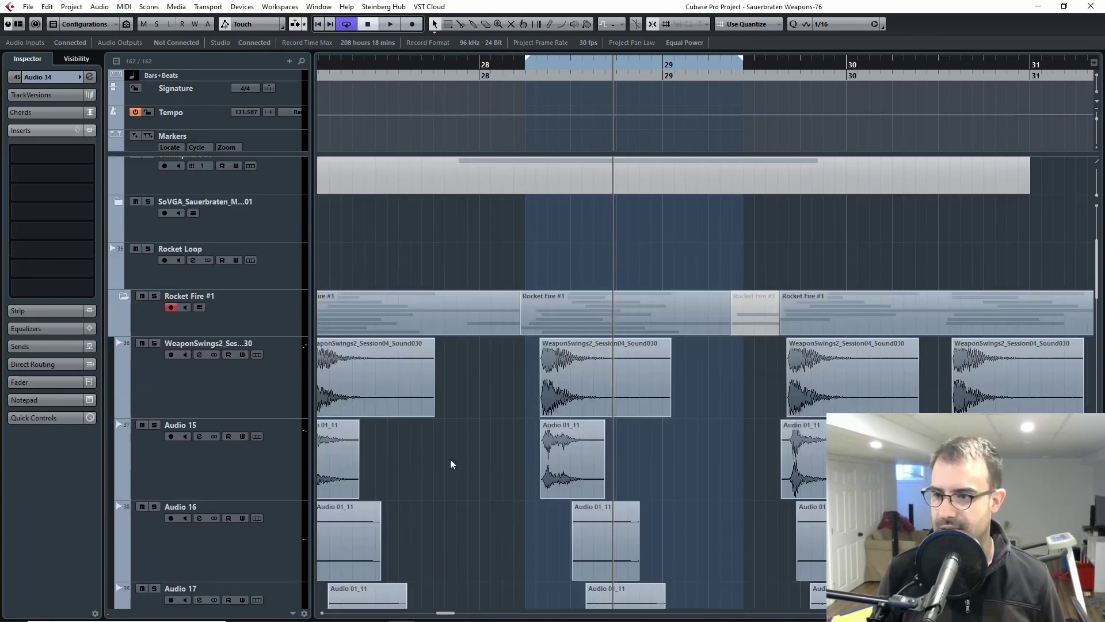
- Solo the whole Rocket Fire #1 folder track and look over its layer tracks
click(124, 297)
click(124, 297)
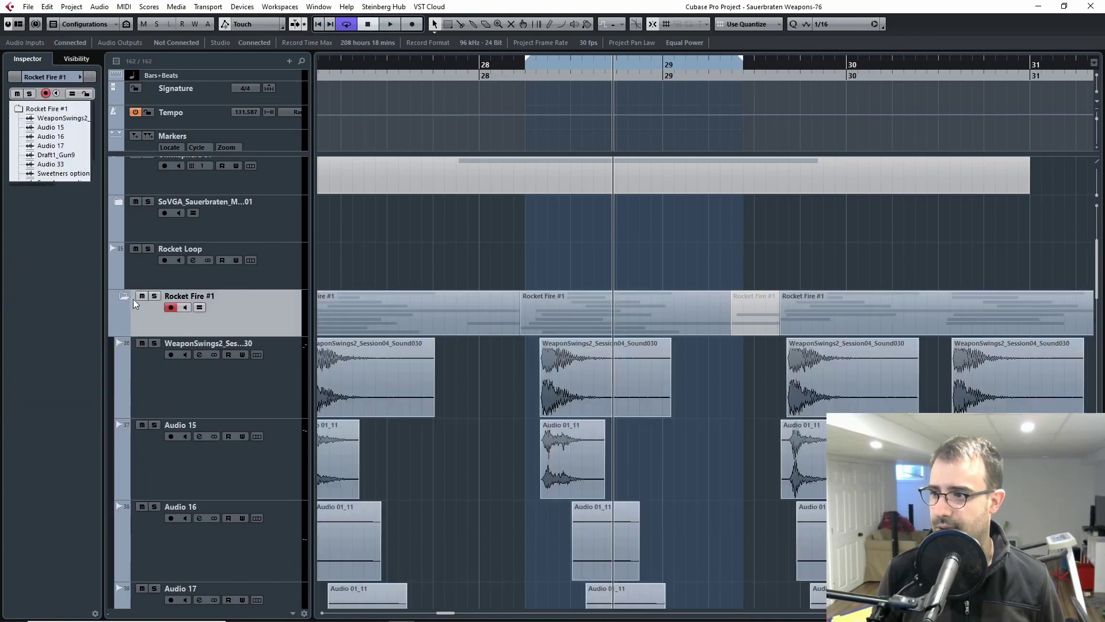
click(154, 296)
scroll(691, 397, down, 3)
scroll(658, 485, up, 8)
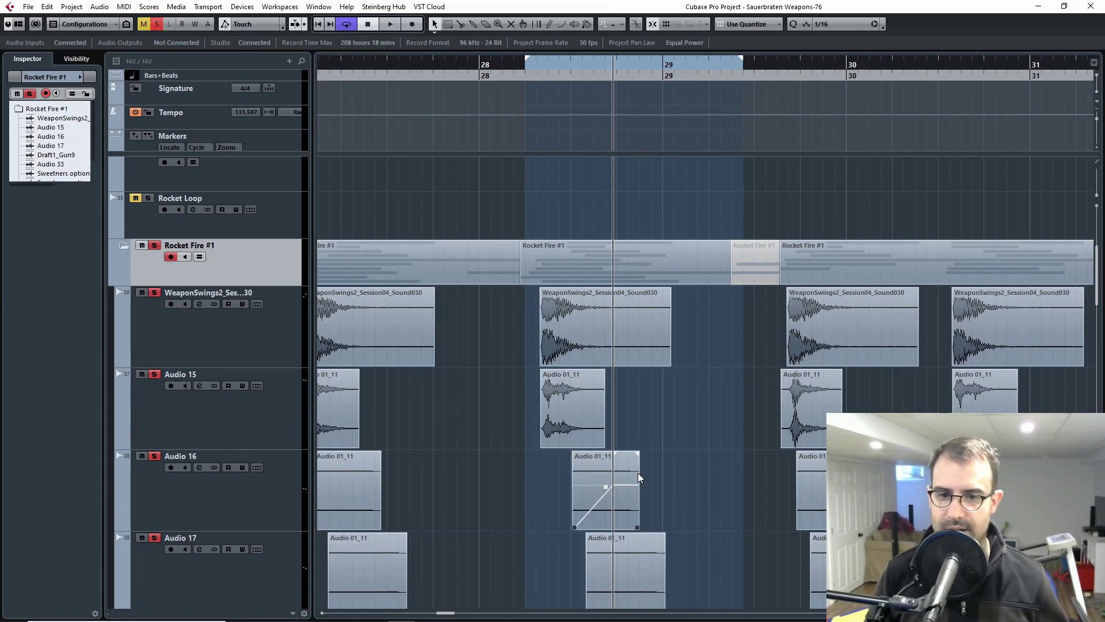
scroll(610, 359, down, 4)
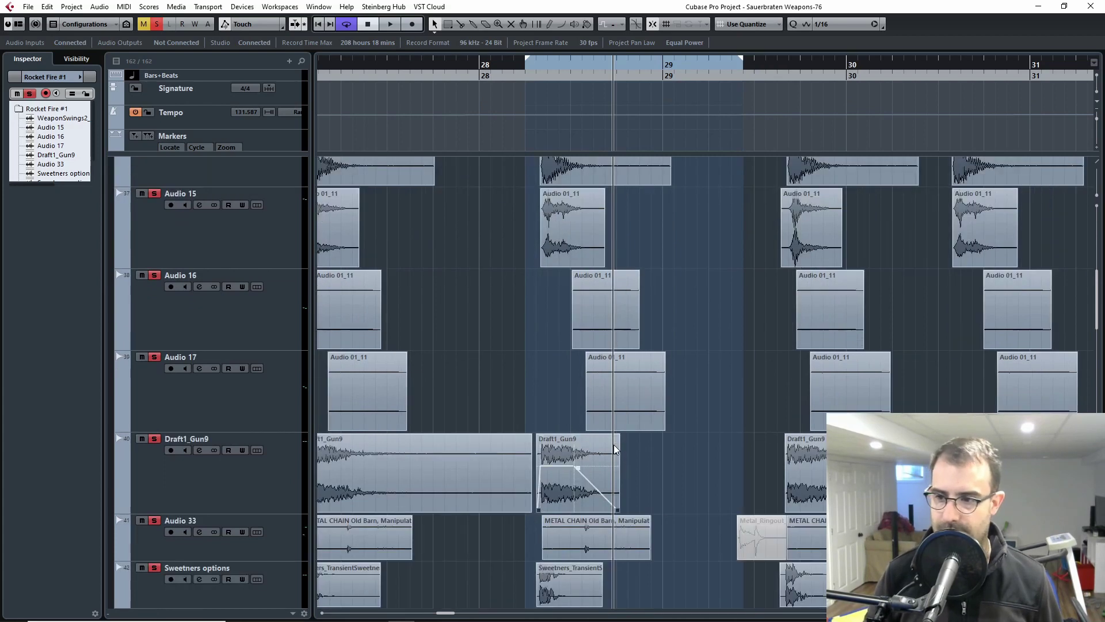
scroll(614, 444, up, 8)
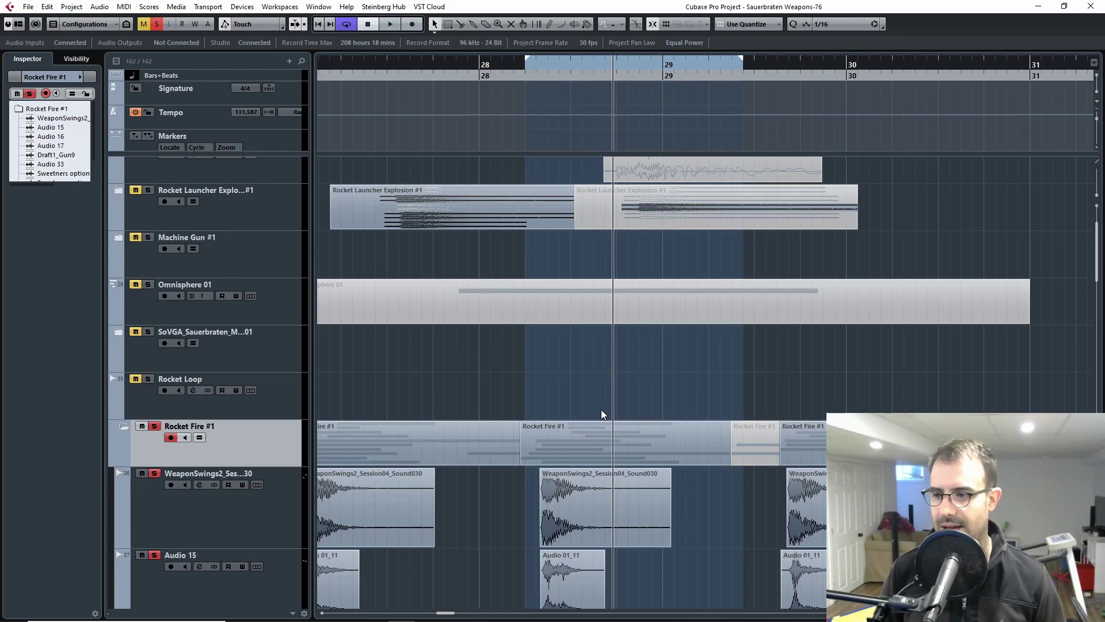
scroll(631, 385, down, 8)
scroll(640, 406, up, 5)
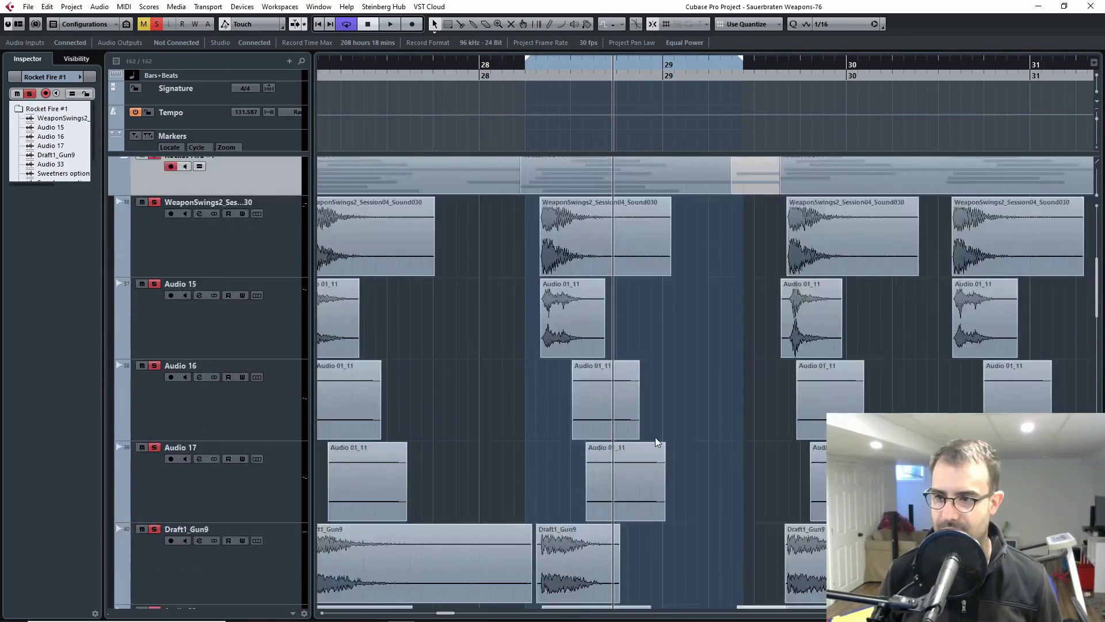